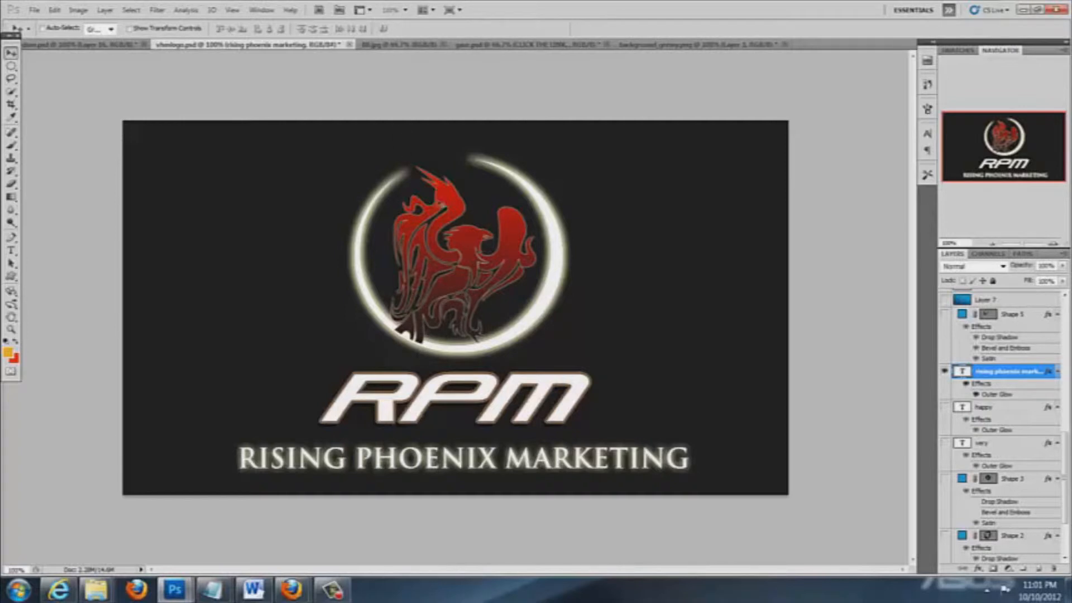
click(53, 10)
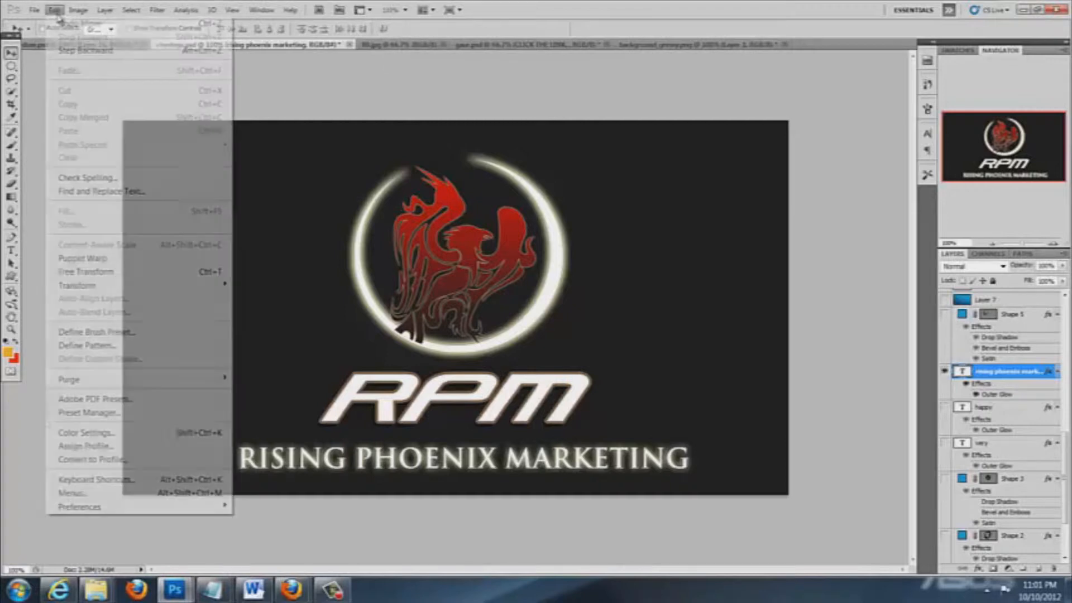
click(91, 271)
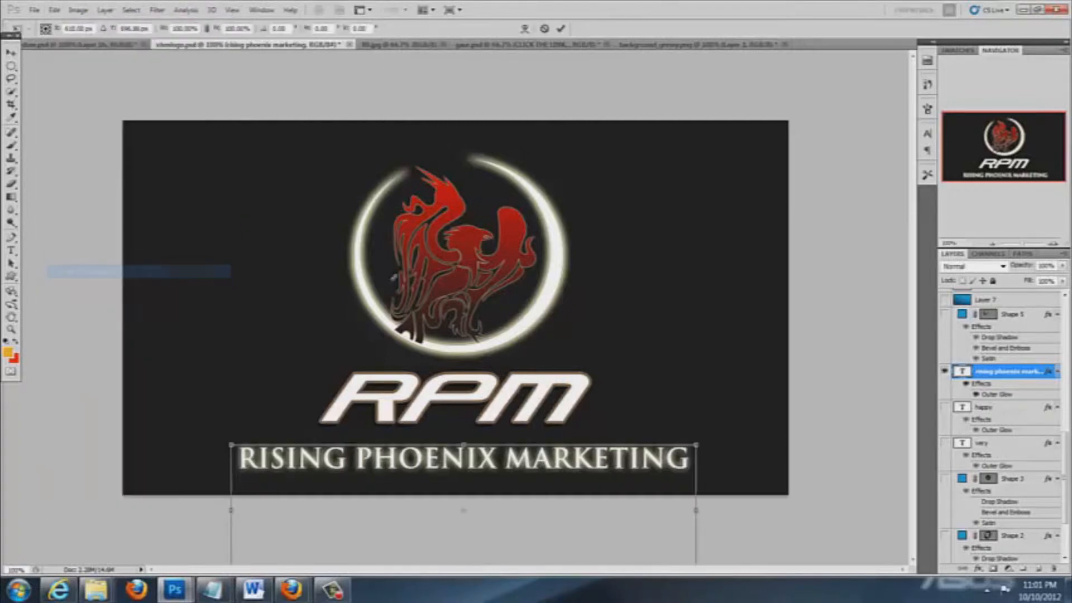
click(524, 29)
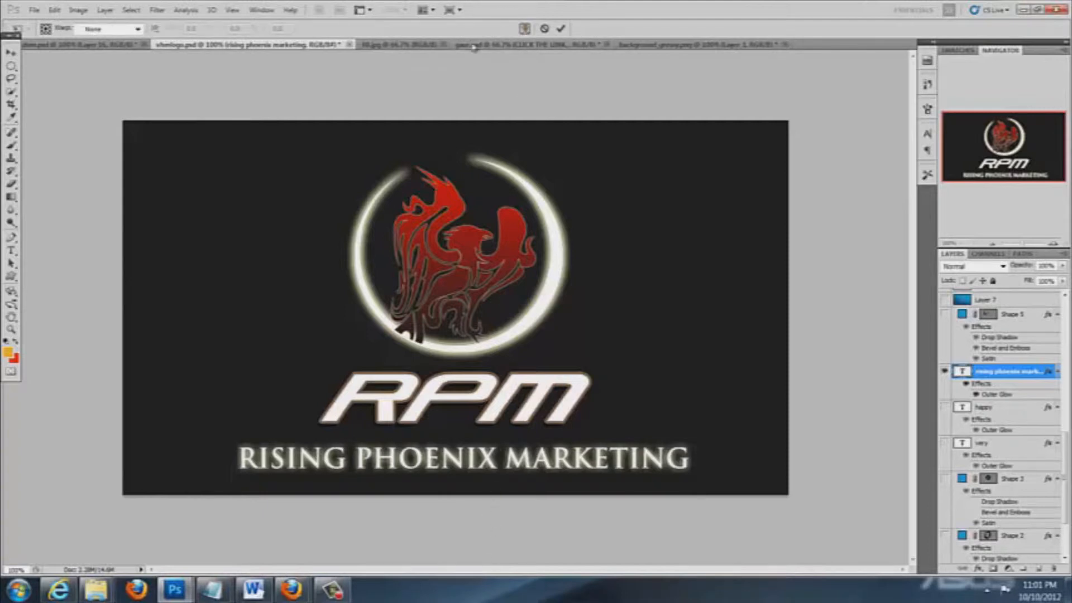
click(524, 29)
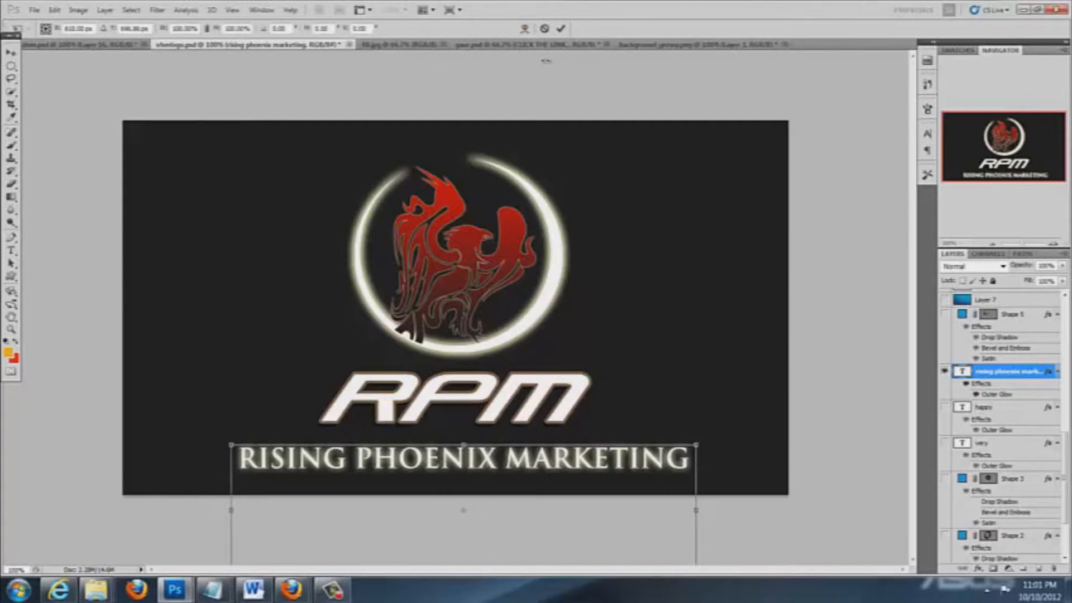
click(544, 29)
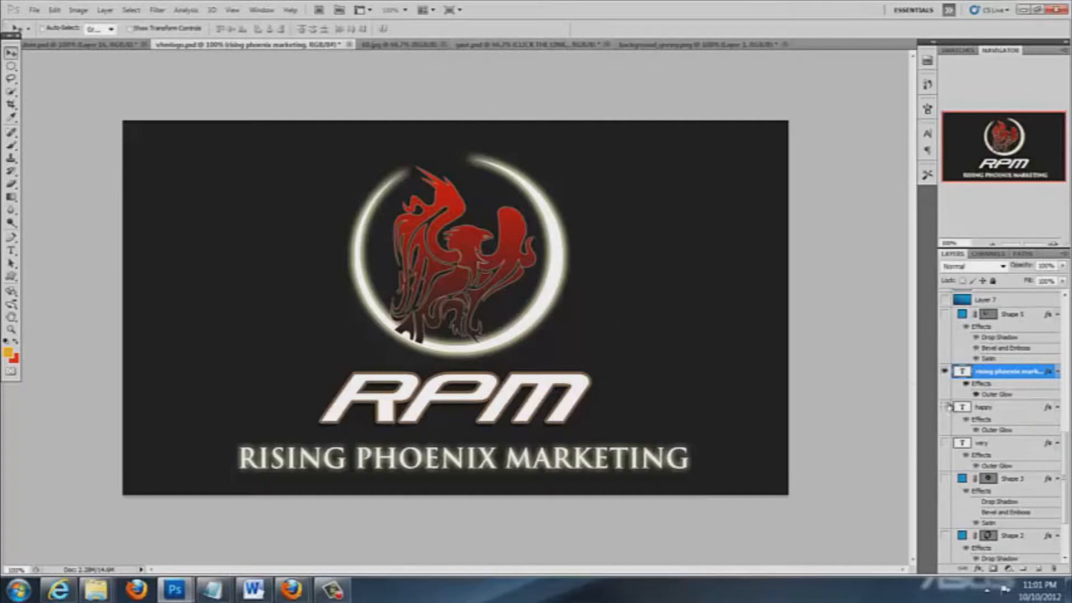
- Show the hidden Shape 2 layer and move its blue ring to the left part of the logo, overlapping the phoenix emblem
scroll(950, 480, down, 2)
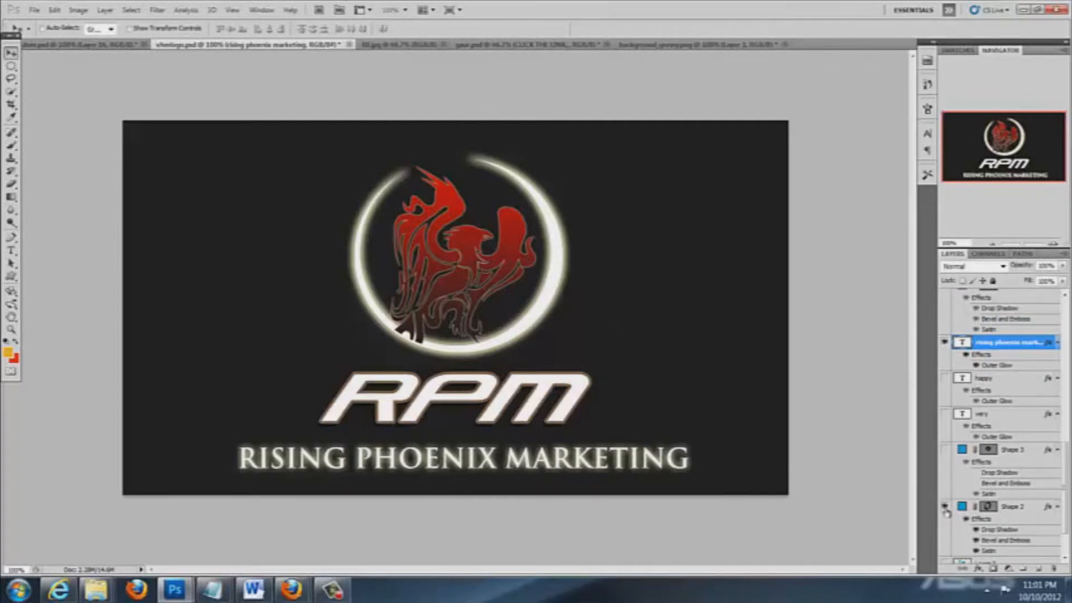
click(944, 507)
click(970, 508)
drag(364, 216, 191, 193)
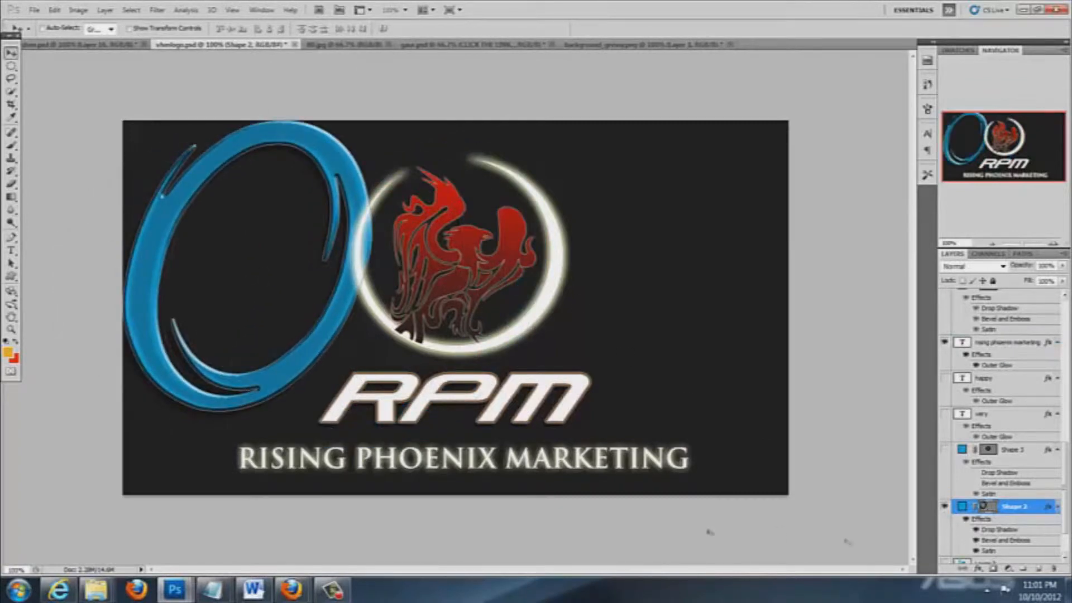
drag(196, 196, 253, 216)
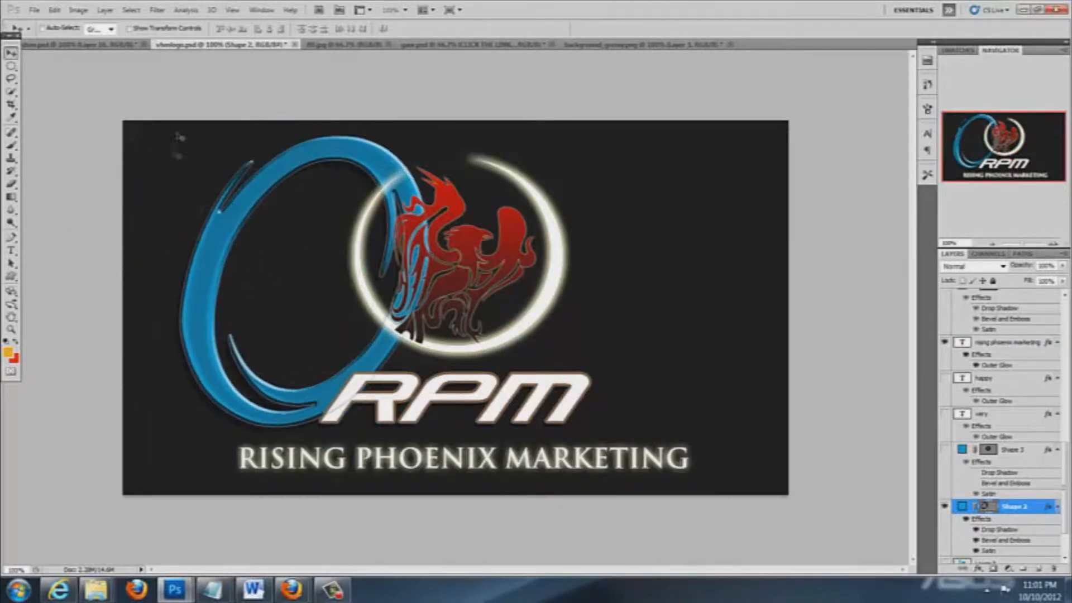
- Warp the blue Shape 2 ring into a wide diagonal swoosh across the phoenix emblem and hide its layer
click(54, 10)
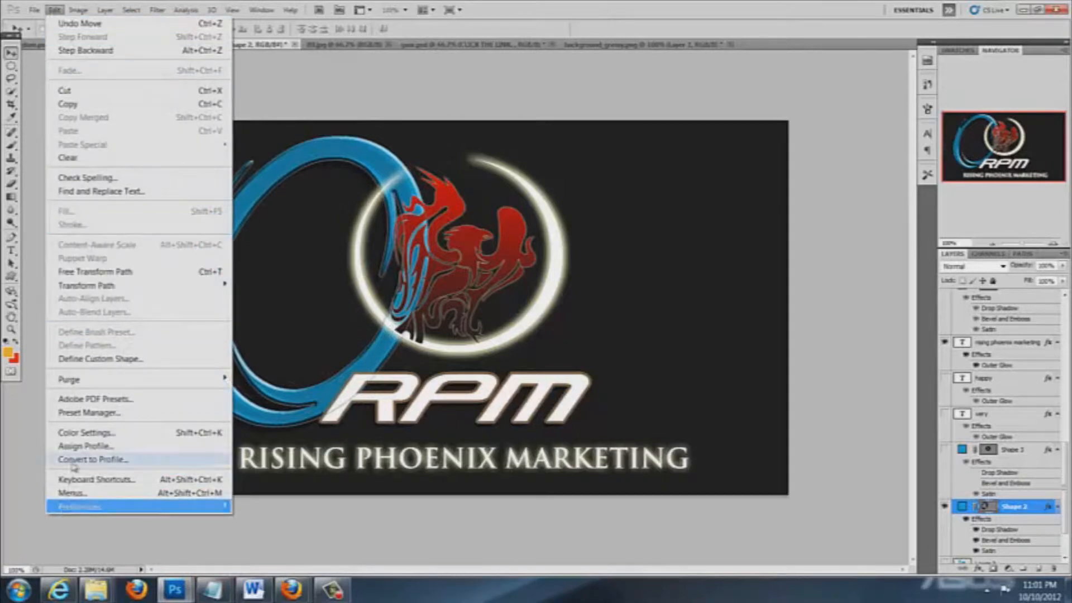
click(80, 278)
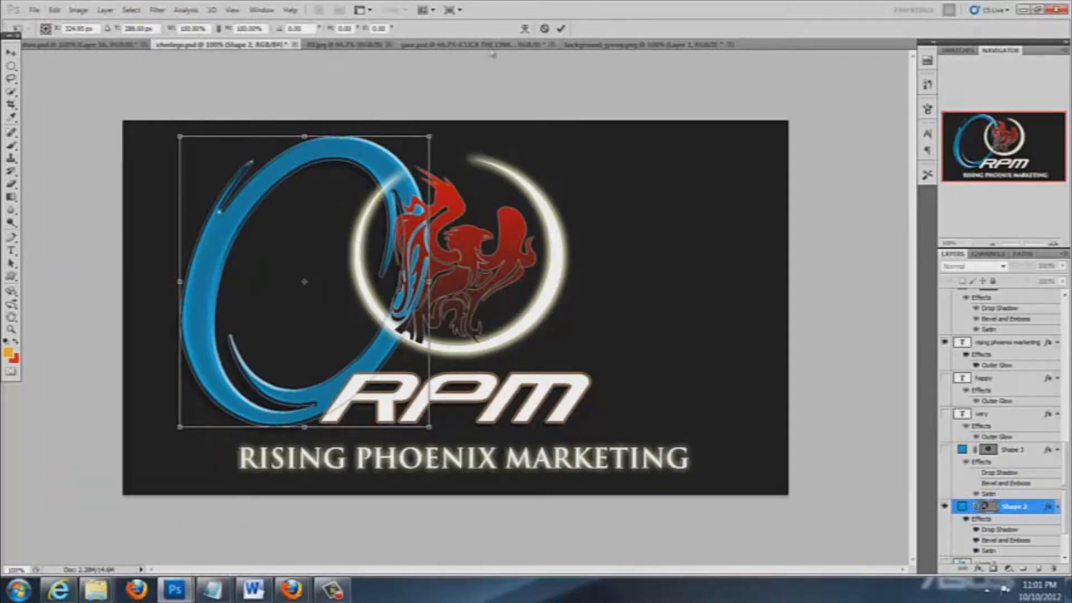
click(524, 28)
drag(429, 139, 724, 112)
drag(180, 138, 244, 384)
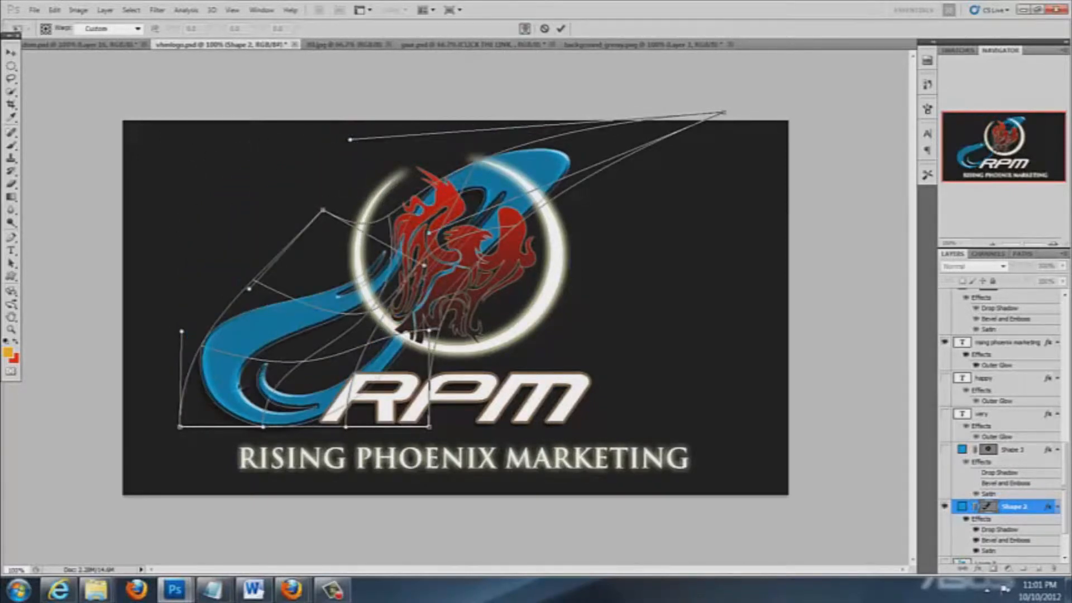
drag(181, 429, 19, 343)
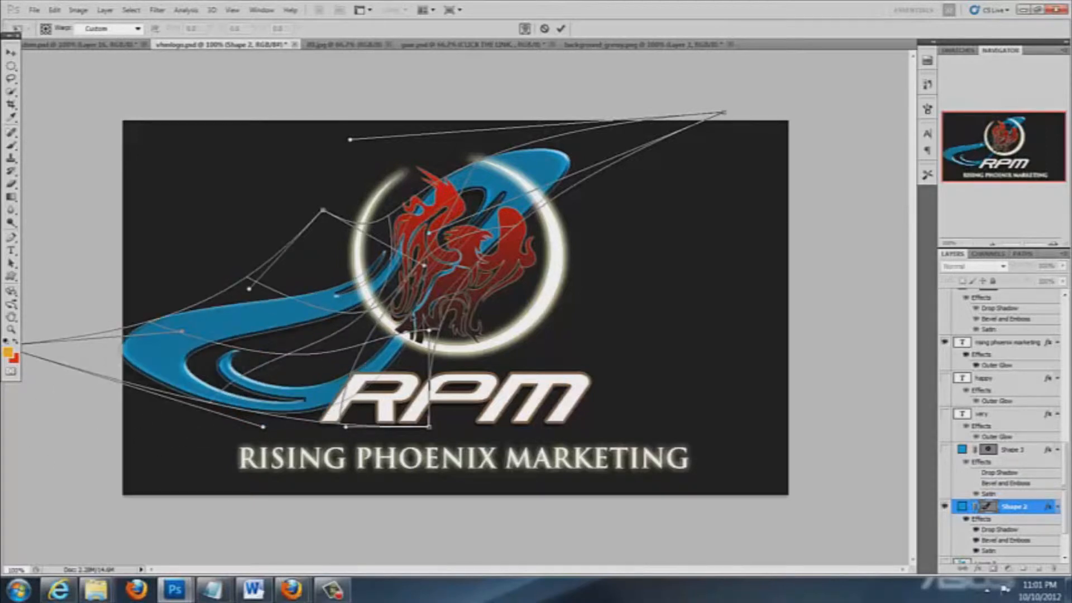
drag(430, 429, 10, 474)
drag(324, 211, 165, 86)
click(560, 28)
drag(269, 293, 359, 324)
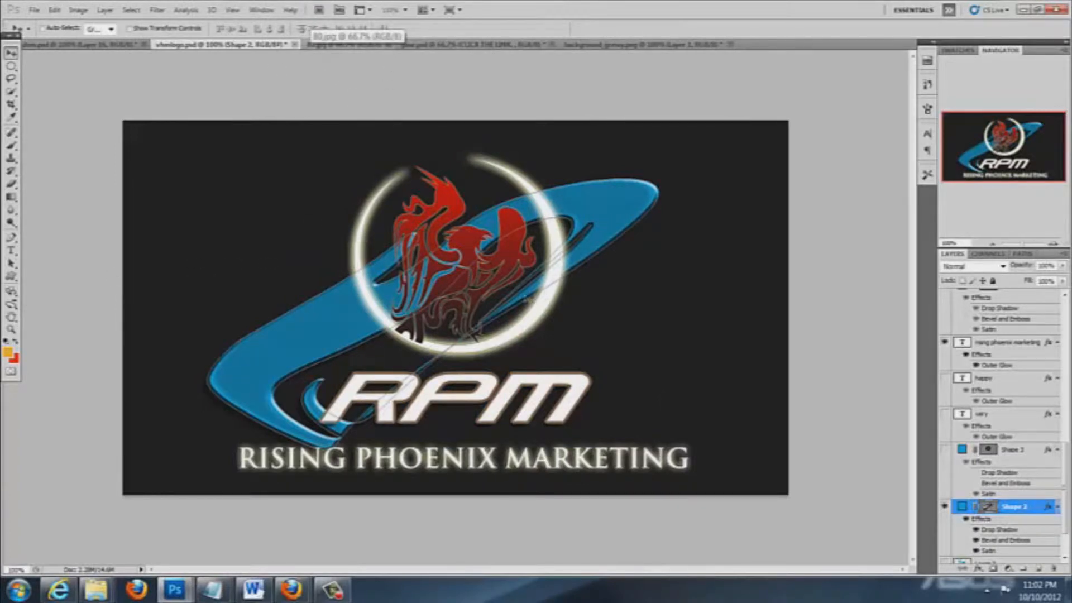
click(944, 506)
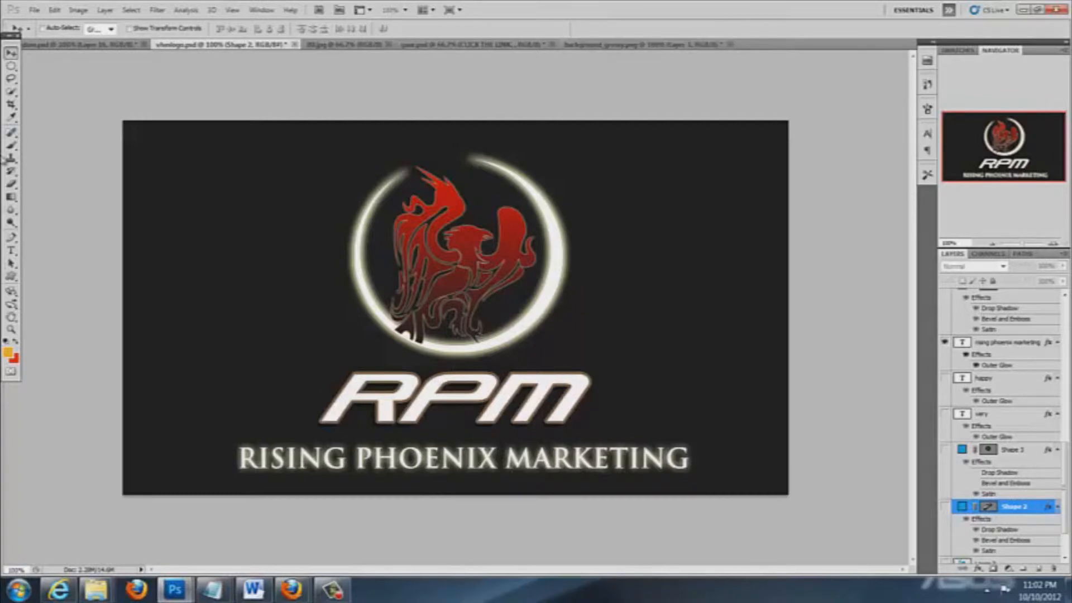
- Try out other typefaces on the RPM title text and return it to its original font
click(11, 249)
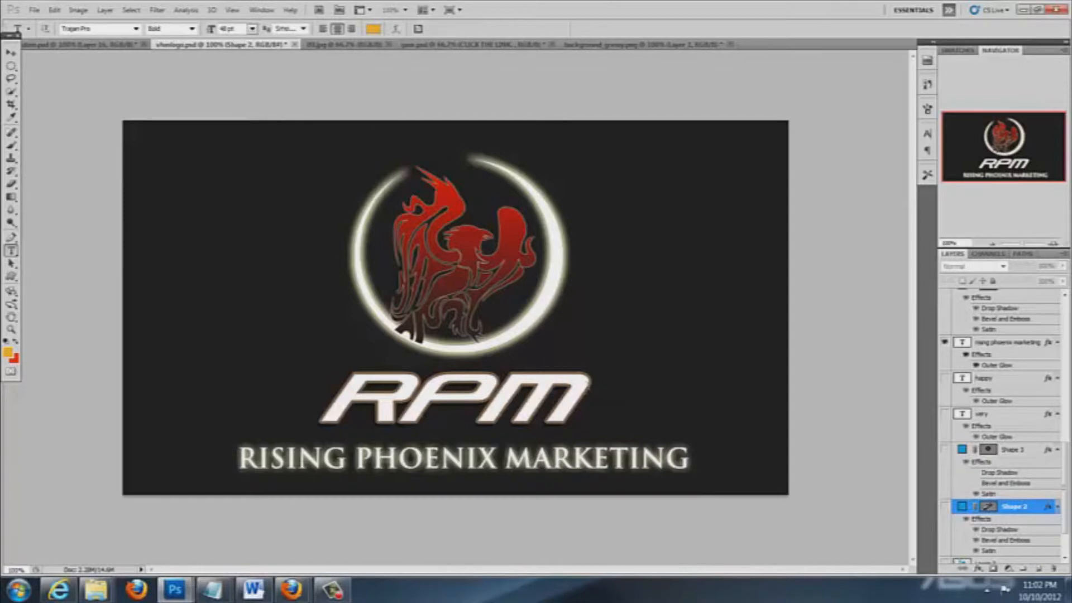
click(577, 395)
key(ctrl+a)
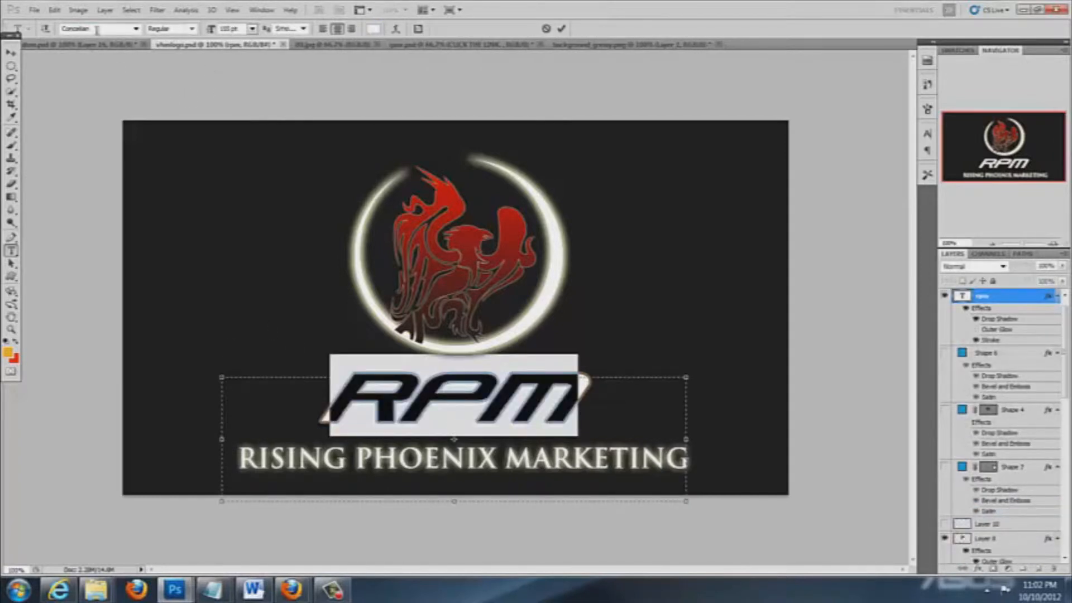
key(Right)
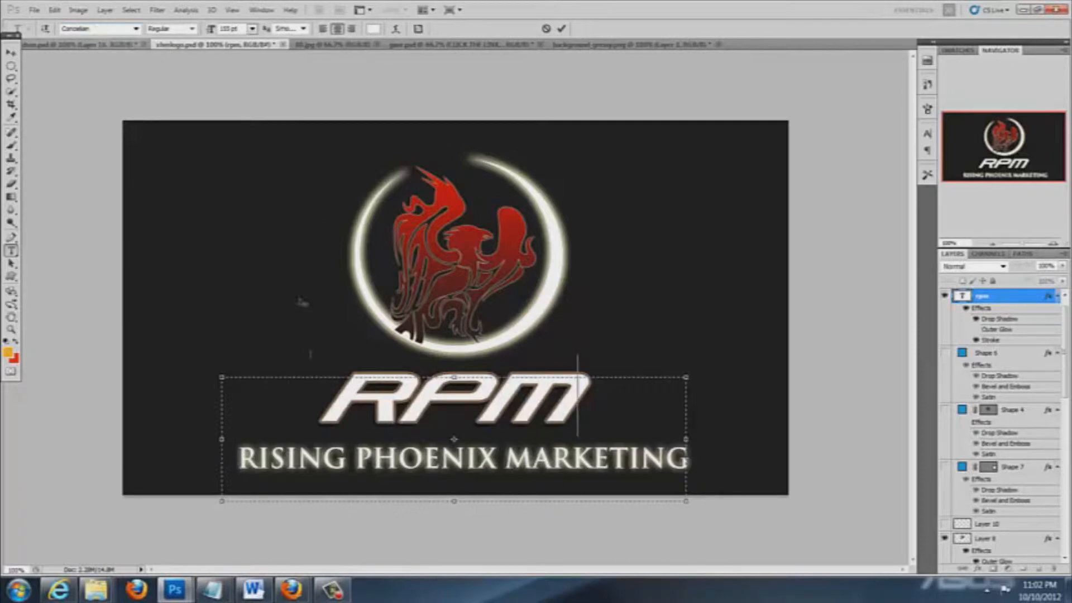
key(ctrl+a)
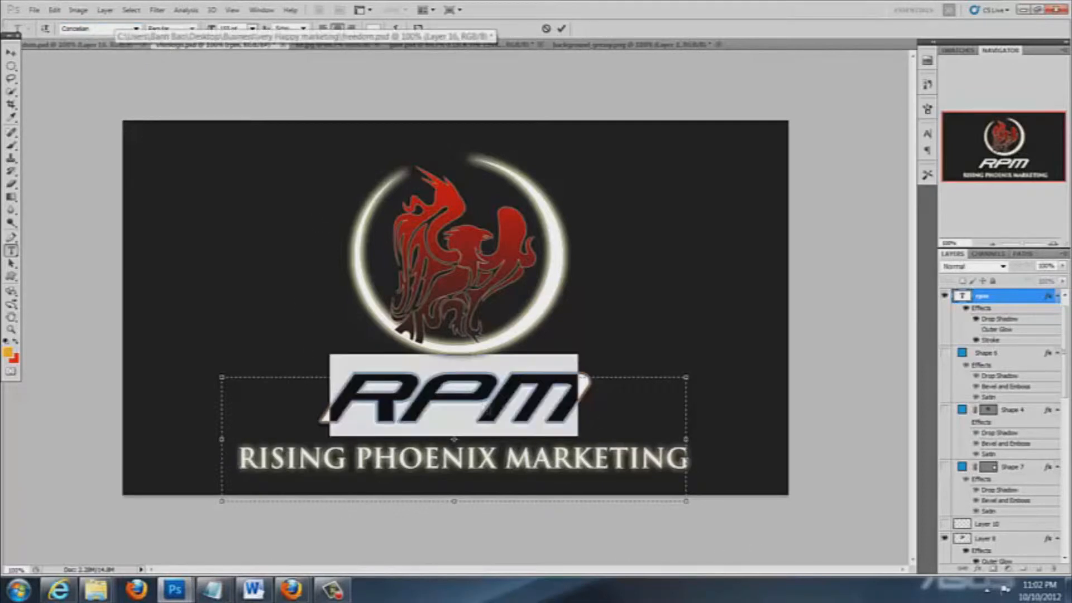
click(90, 26)
key(Down)
key(Down)
key(Down)
key(Down)
key(Down)
key(Down)
key(Down)
key(Down)
key(Down)
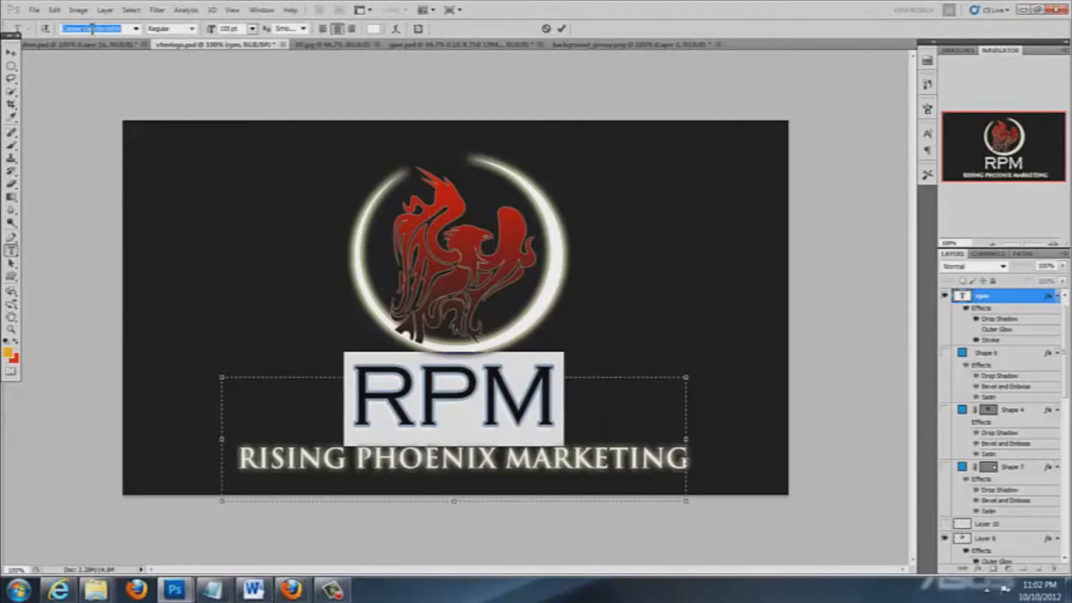
key(Down)
key(Down)
key(Down)
key(Down)
key(Down)
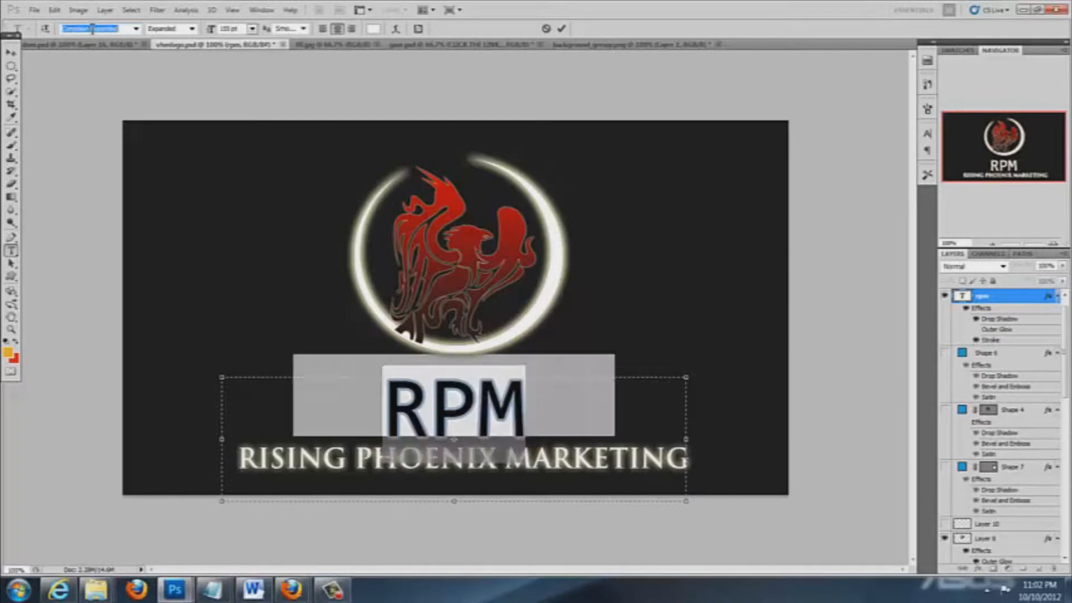
key(Down)
key(Down)
key(Down)
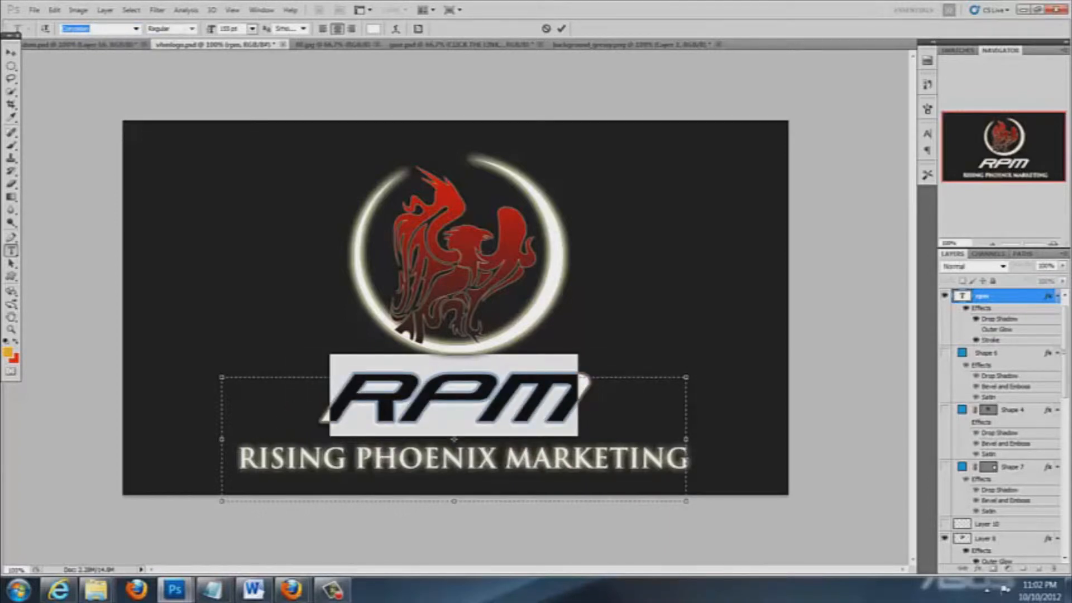
click(561, 28)
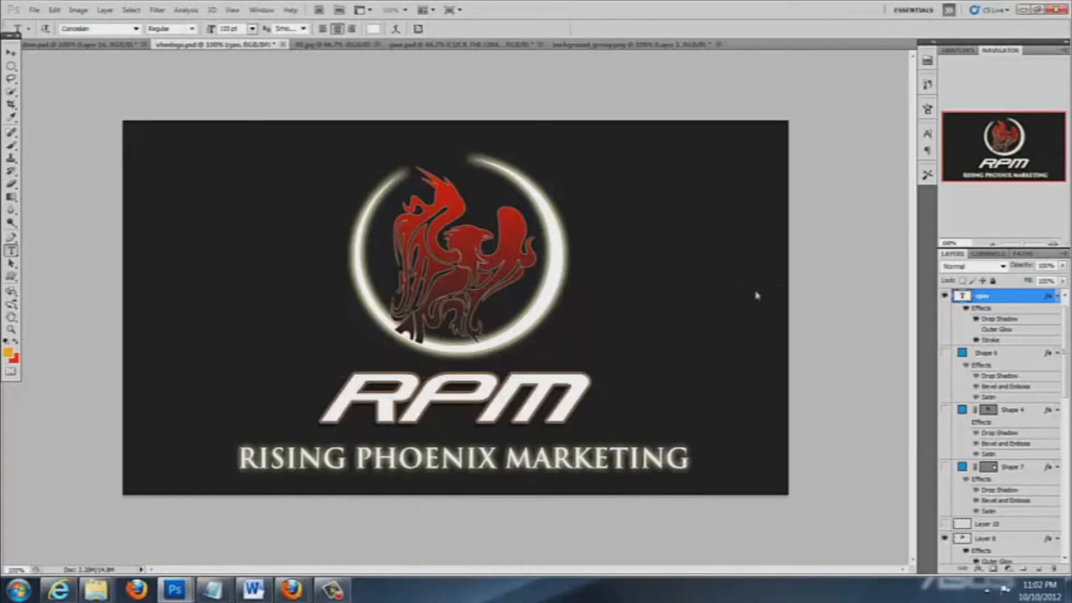
click(832, 279)
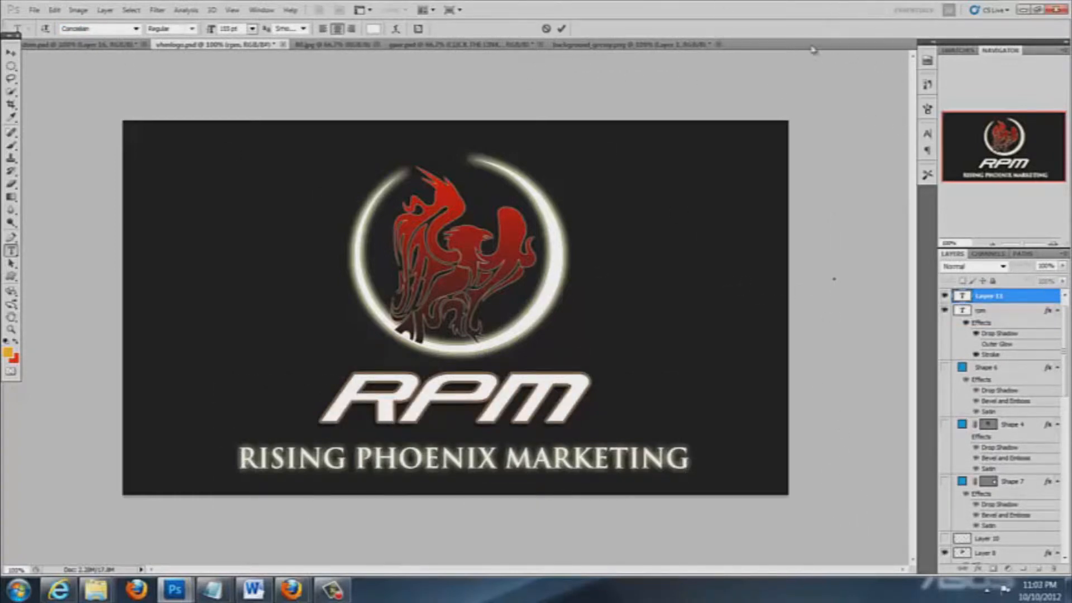
- Switch to Firefox and open the Thesis Header Image page in the Rising Phoenix Marketing WordPress admin to check the optimal header width
click(1026, 11)
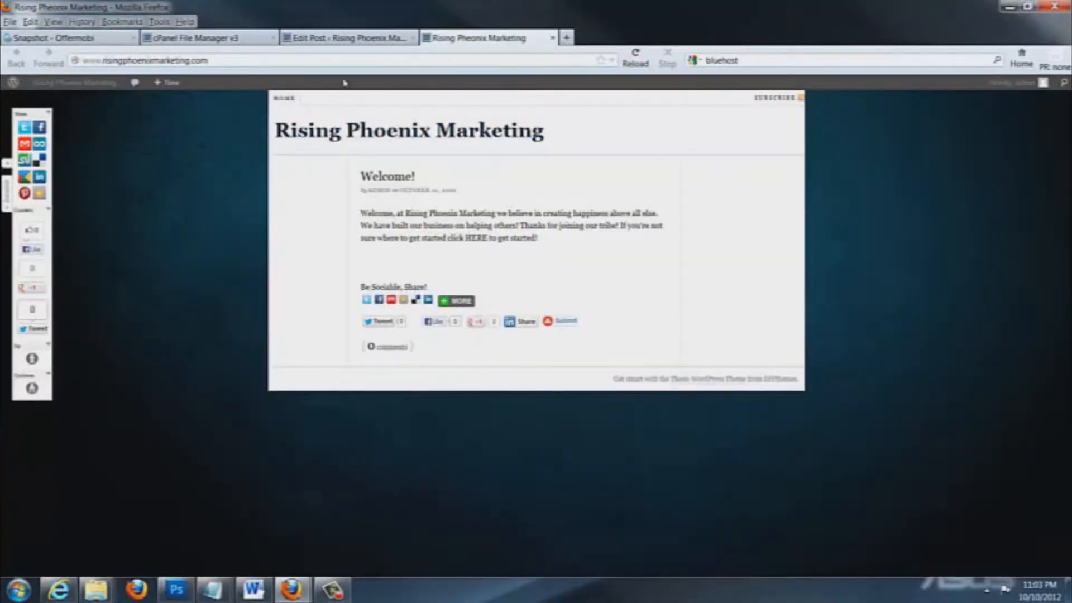
click(315, 38)
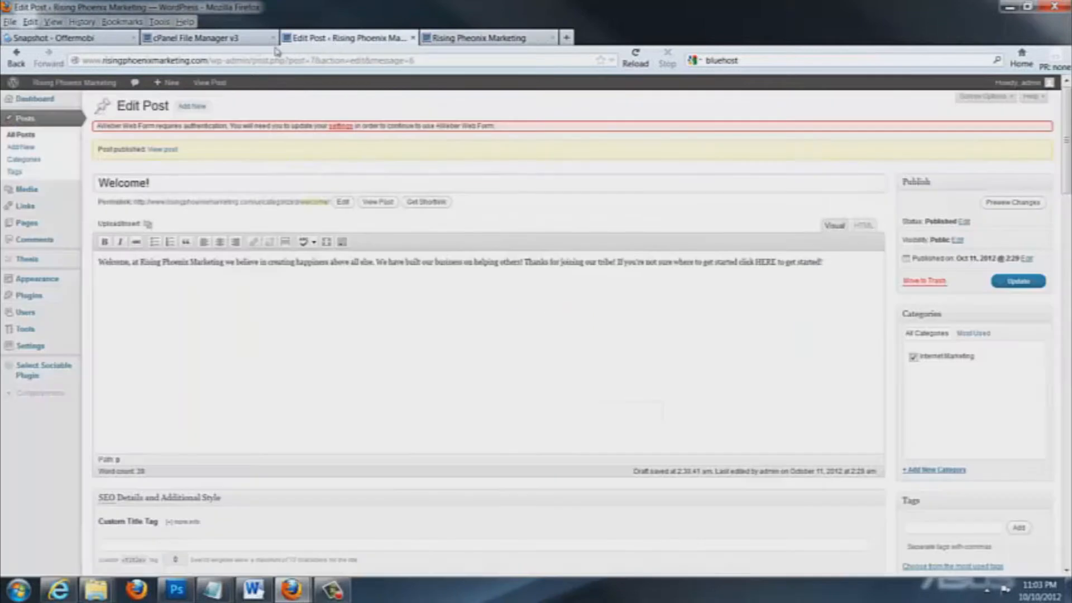
click(217, 39)
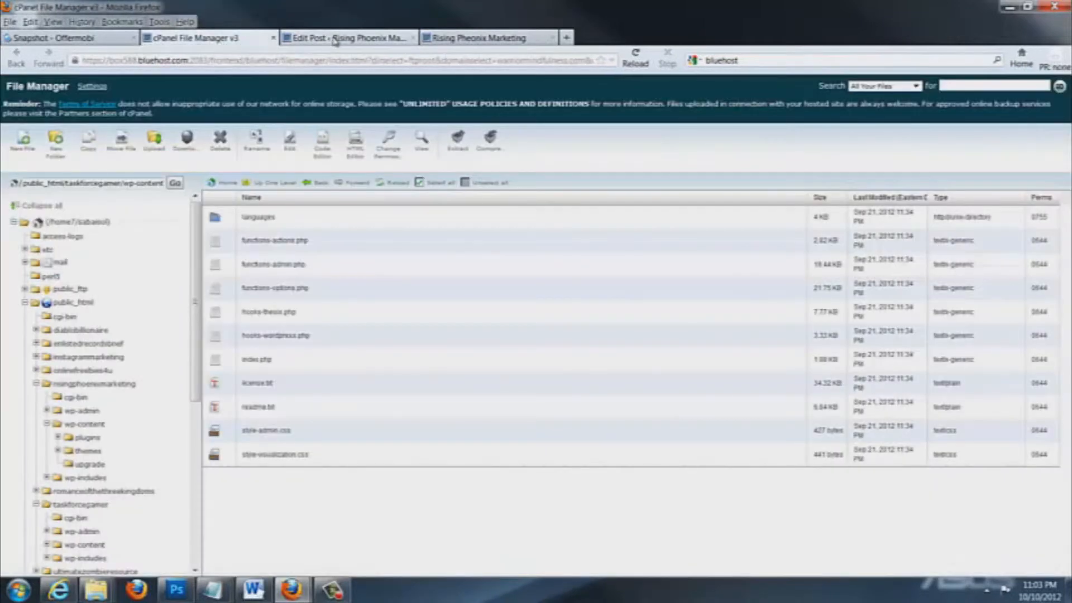
click(334, 38)
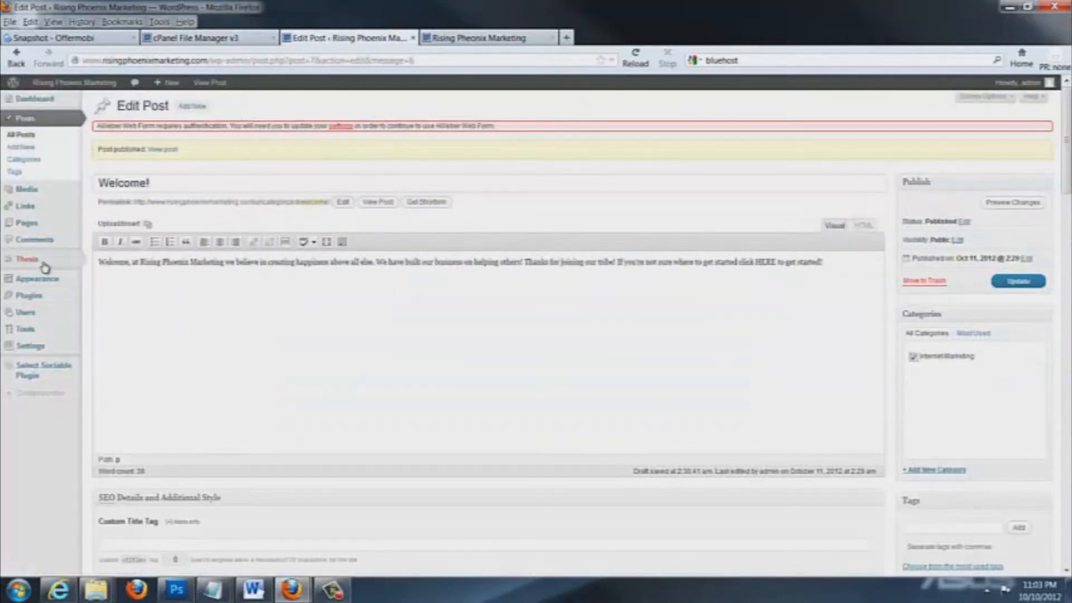
mouse_move(40, 261)
click(102, 310)
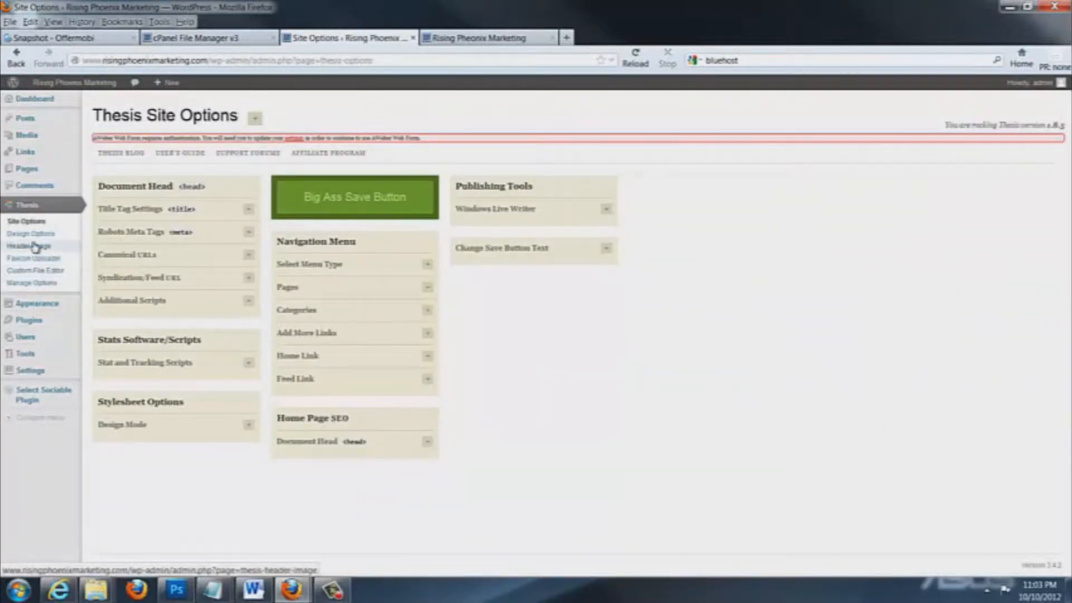
click(33, 245)
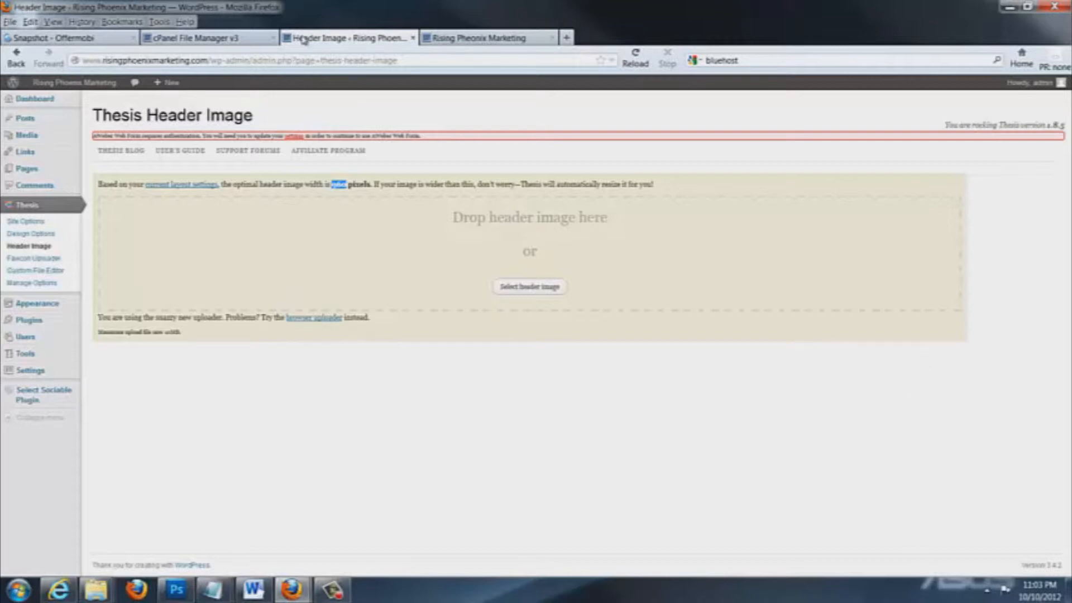
- View the live Rising Phoenix Marketing home page and return to the Thesis Header Image page
click(463, 40)
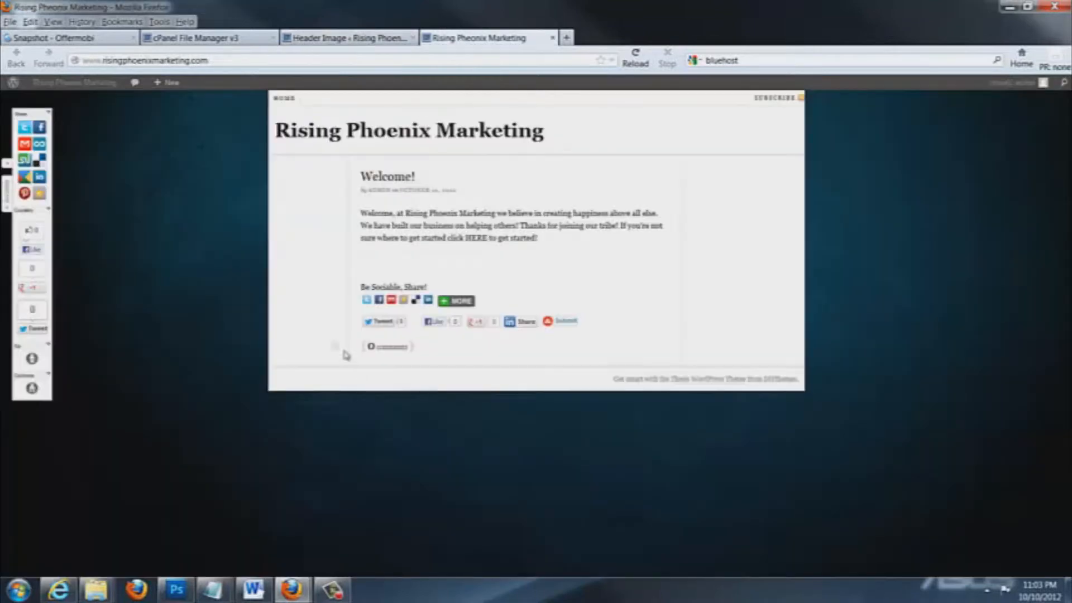
click(396, 39)
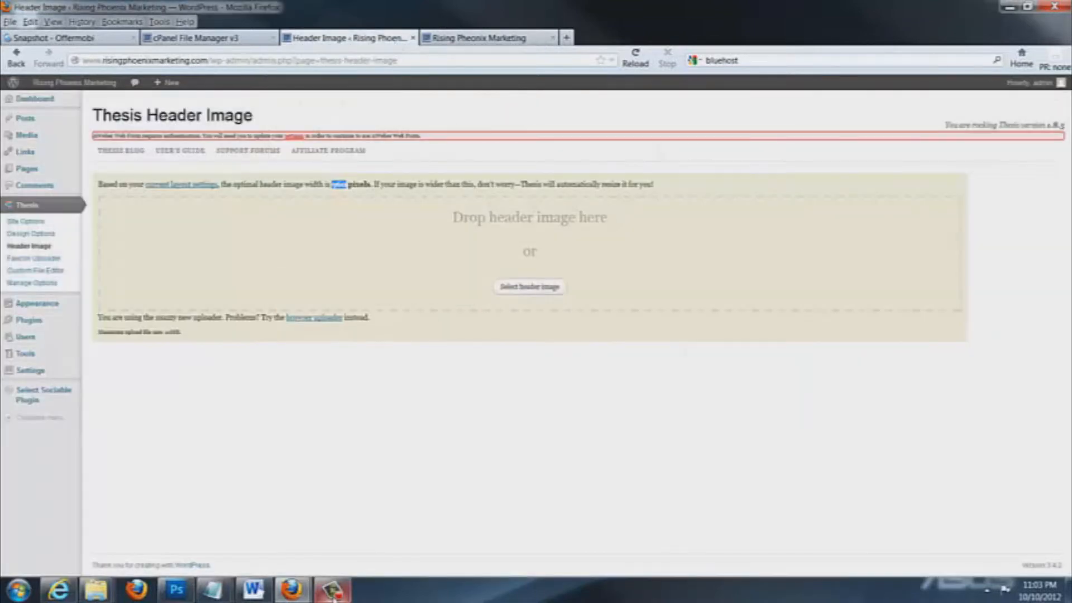
click(304, 589)
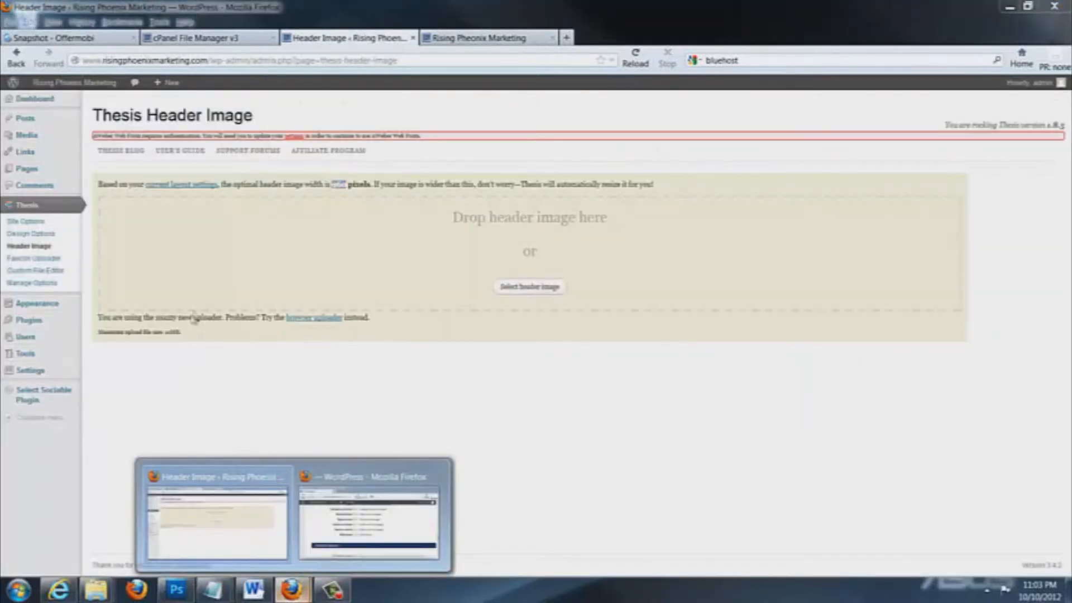
click(593, 386)
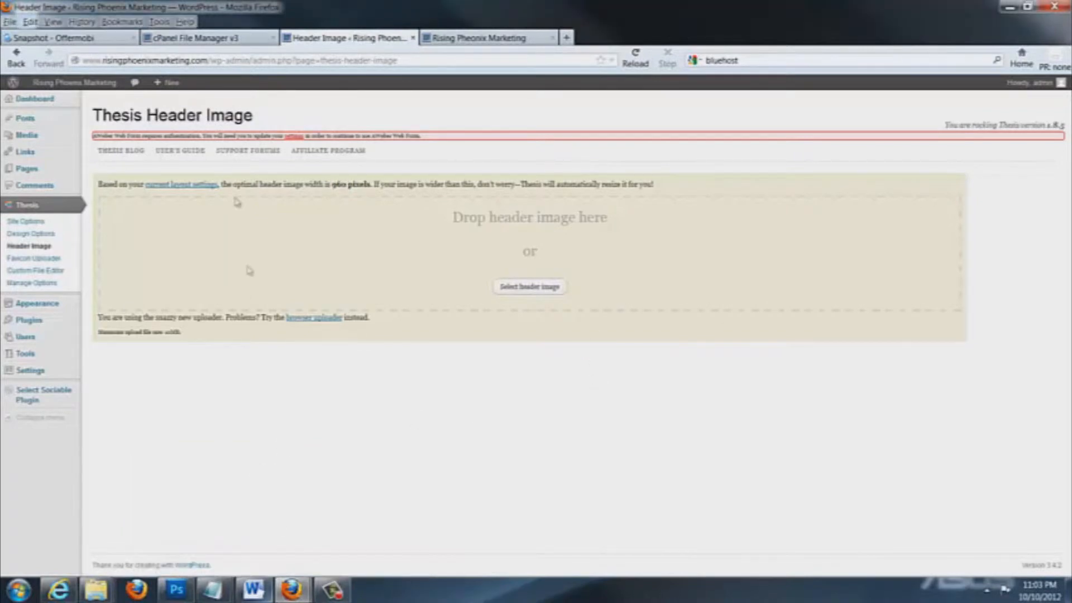
- Switch back to Photoshop and discard the empty text layer started beside the logo
click(174, 589)
click(34, 9)
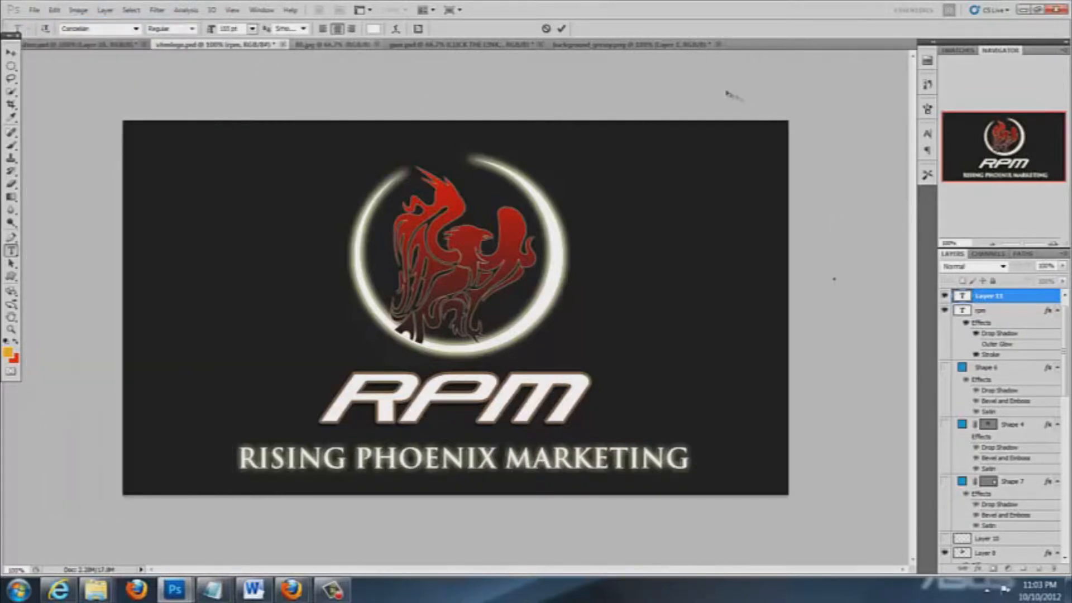
click(546, 29)
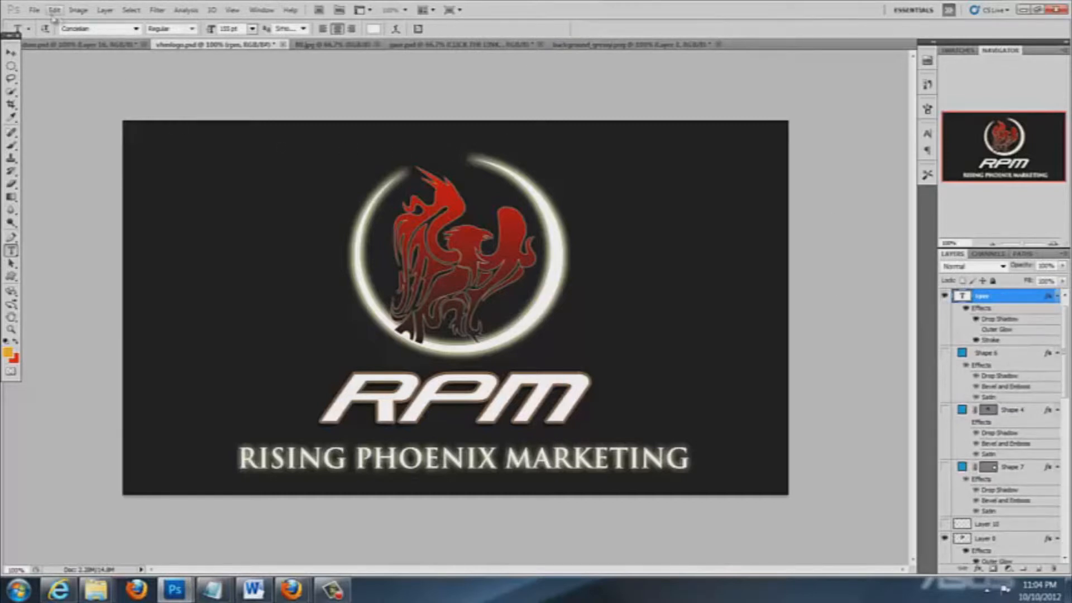
- Create a new blank document 960 pixels wide and 200 pixels high for the header
click(34, 10)
click(60, 25)
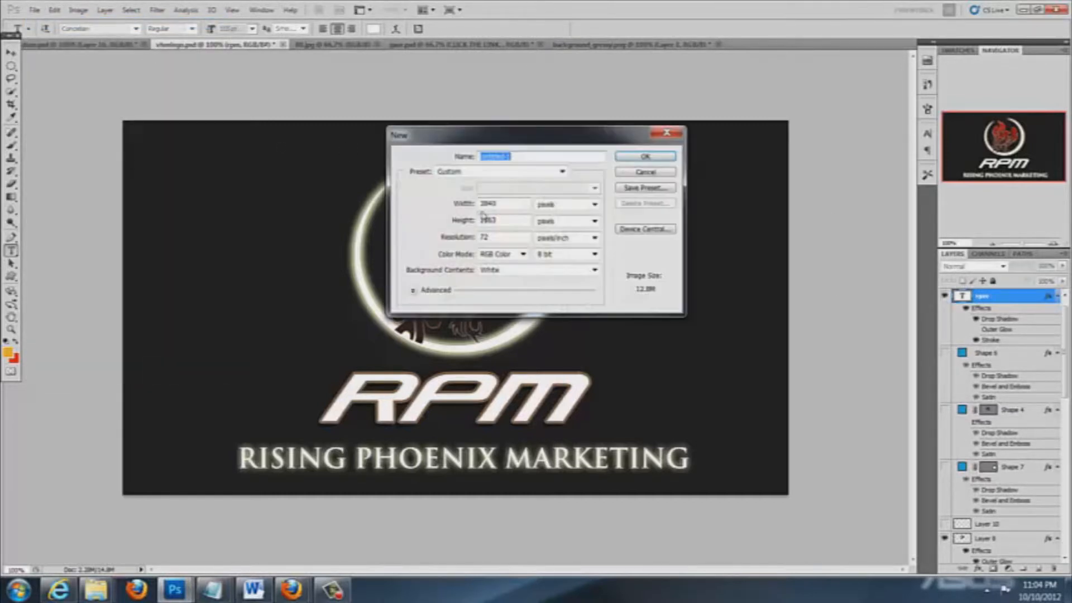
drag(509, 203, 398, 207)
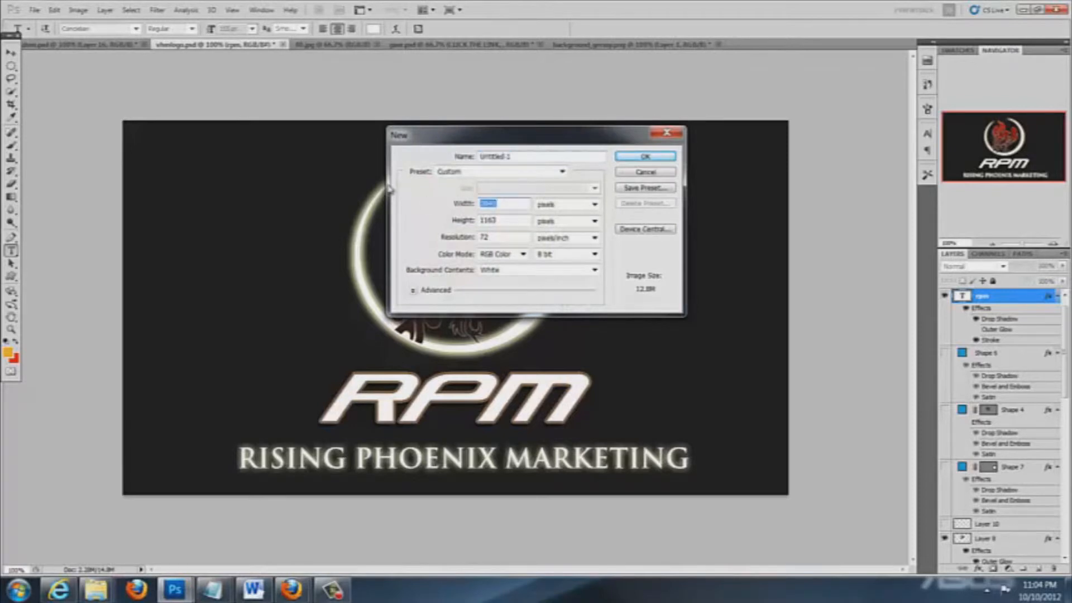
text(960)
drag(515, 221, 449, 249)
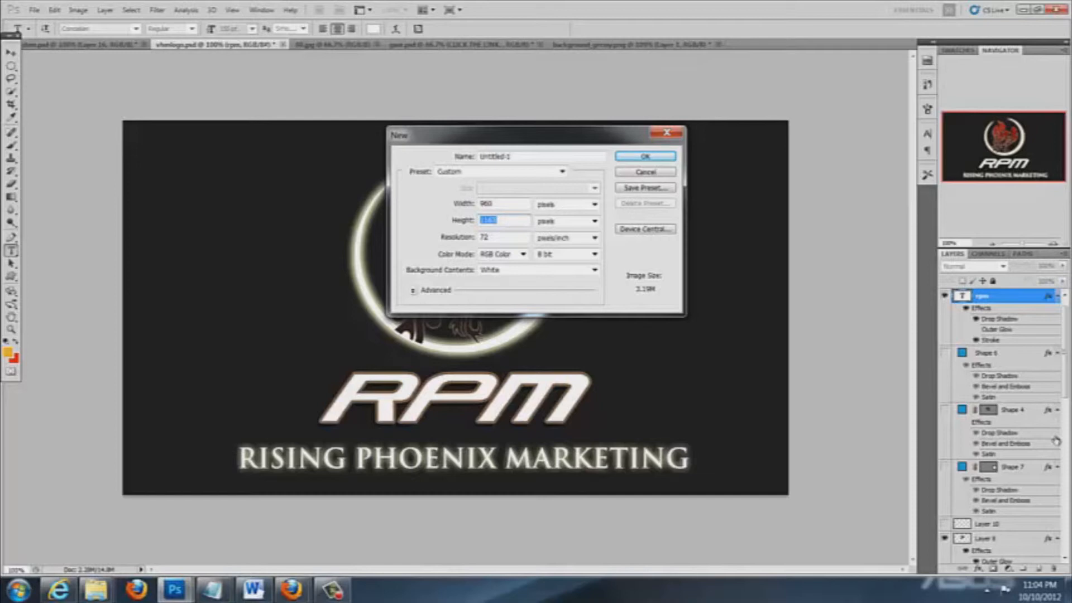
text(200)
drag(517, 139, 637, 88)
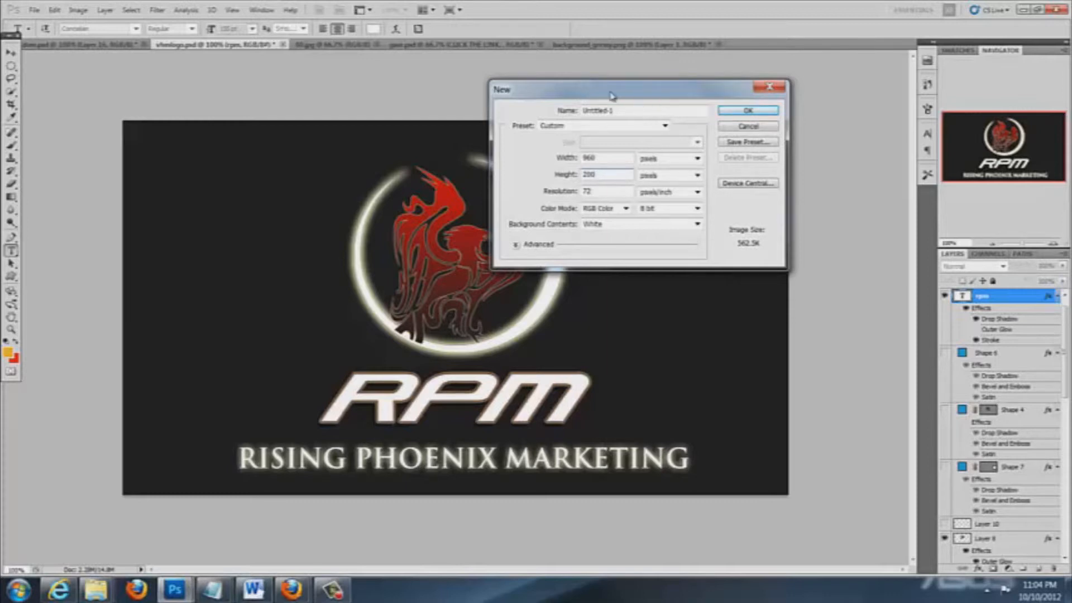
drag(625, 100, 240, 245)
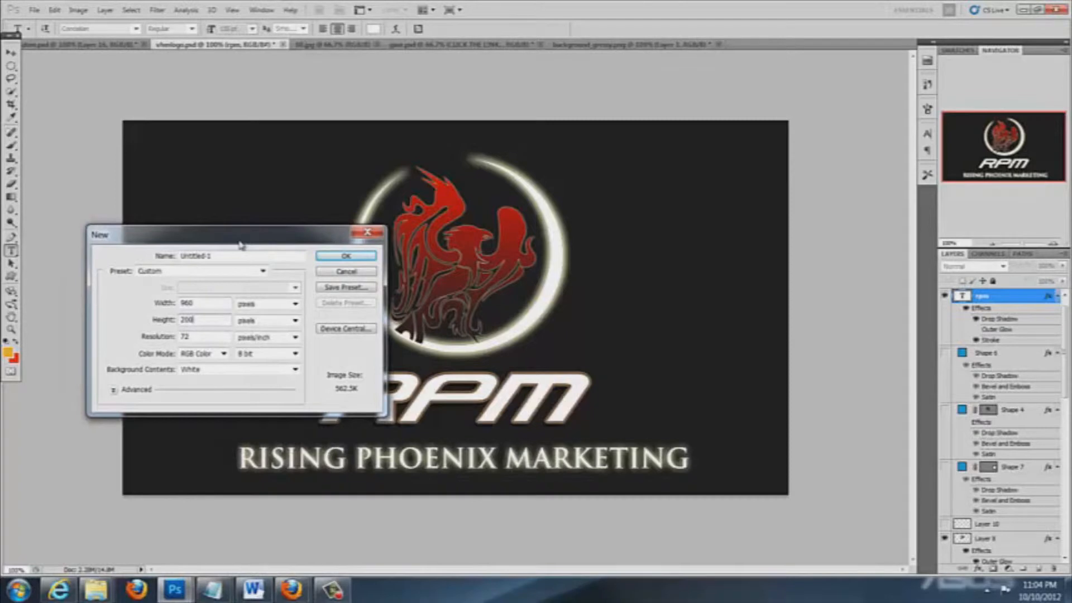
click(343, 257)
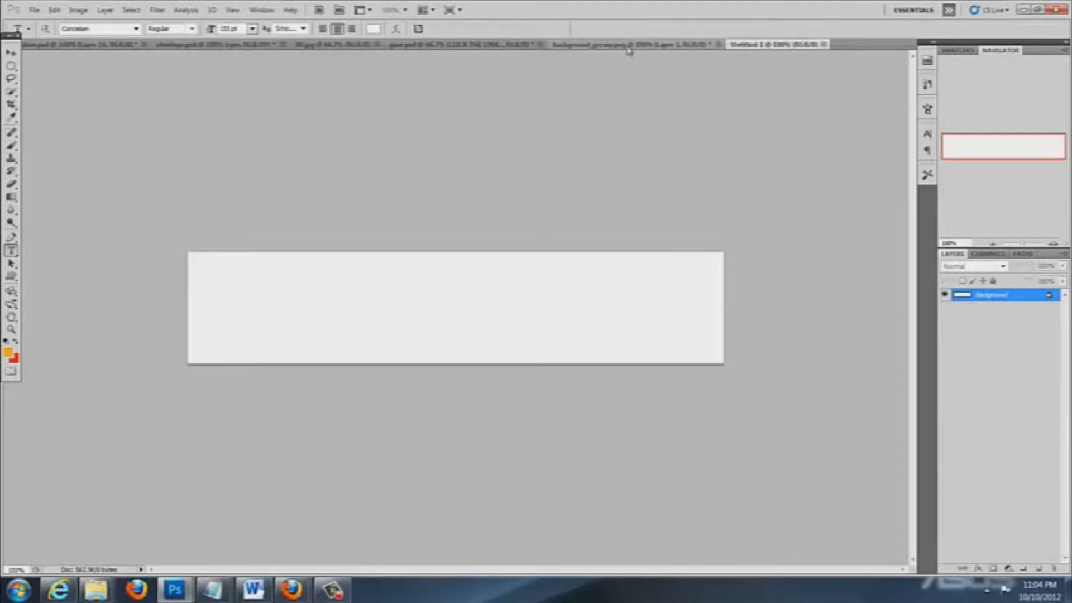
- Close the blue background image, the PSD and the JPG that are not needed, discarding unsaved changes
drag(665, 48, 672, 141)
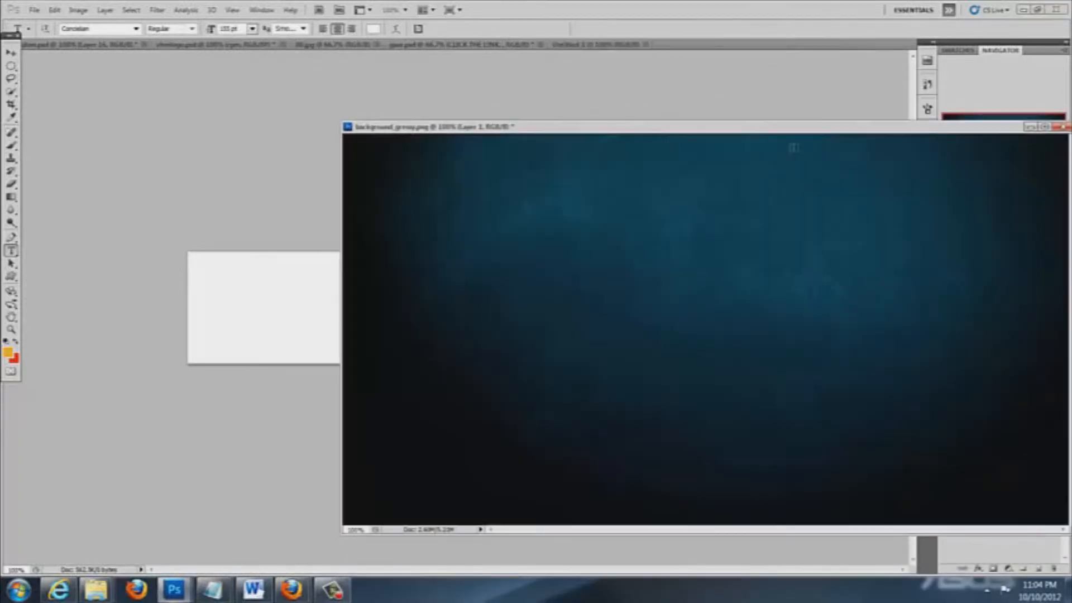
click(1064, 128)
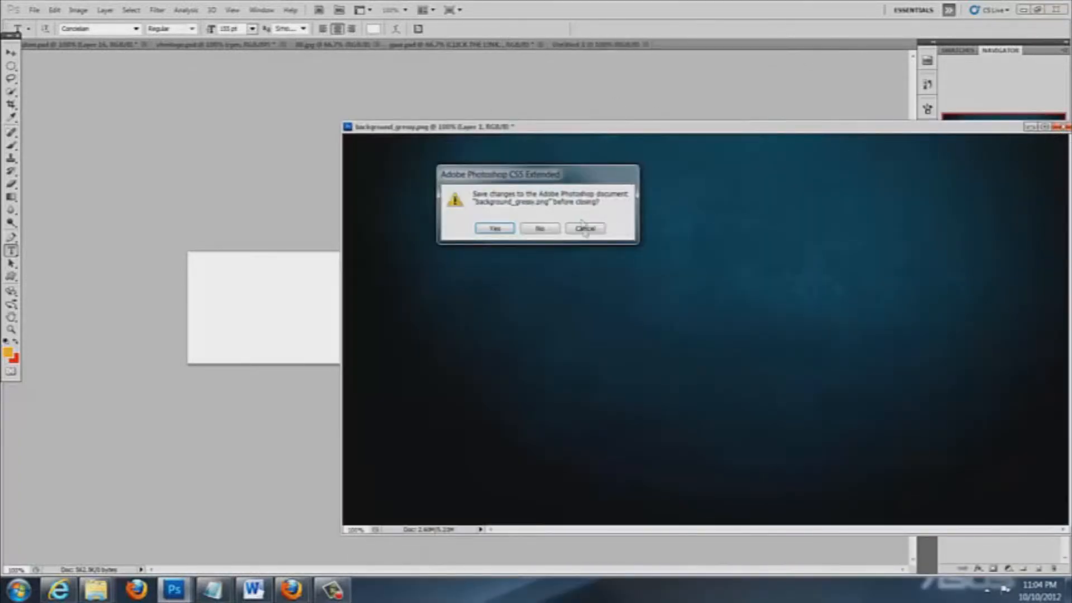
click(539, 229)
drag(463, 45, 218, 167)
click(694, 159)
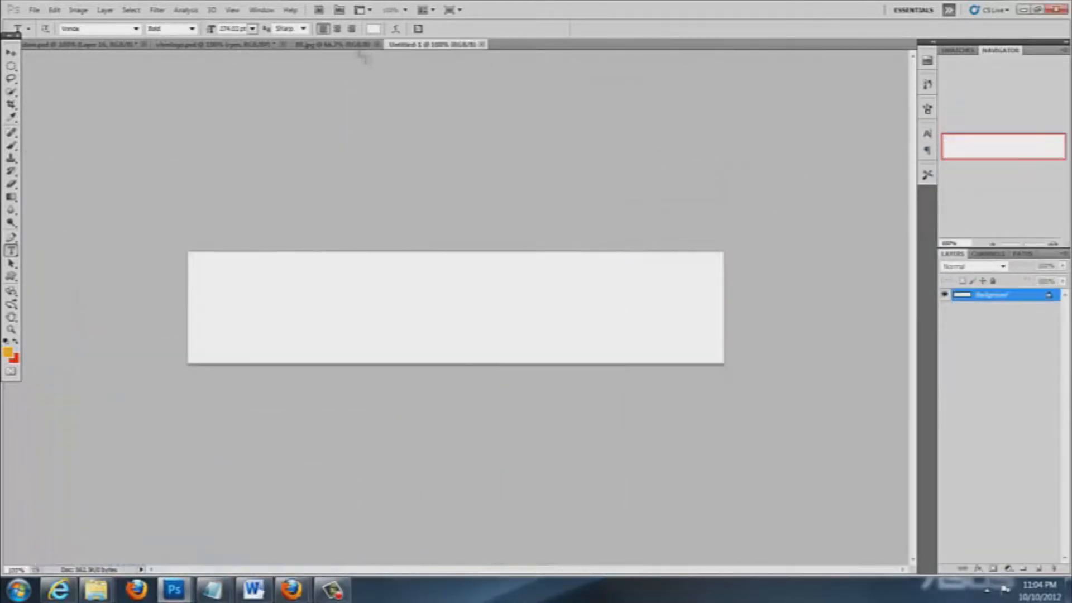
drag(358, 48, 140, 118)
click(641, 85)
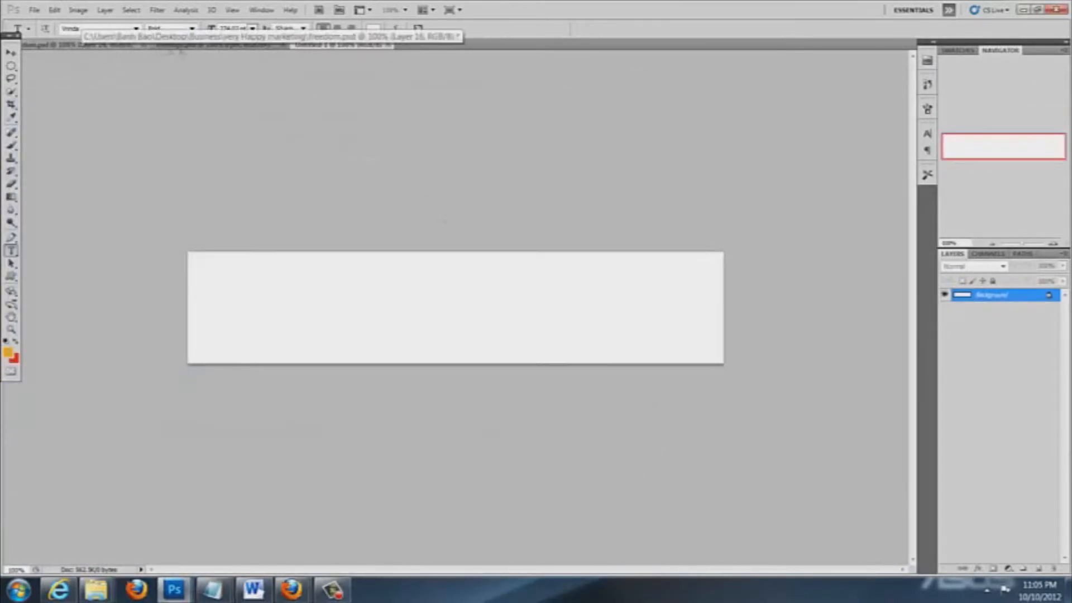
- Undock the RPM logo document into its own window and move it clear of the blank header canvas
drag(198, 50, 171, 103)
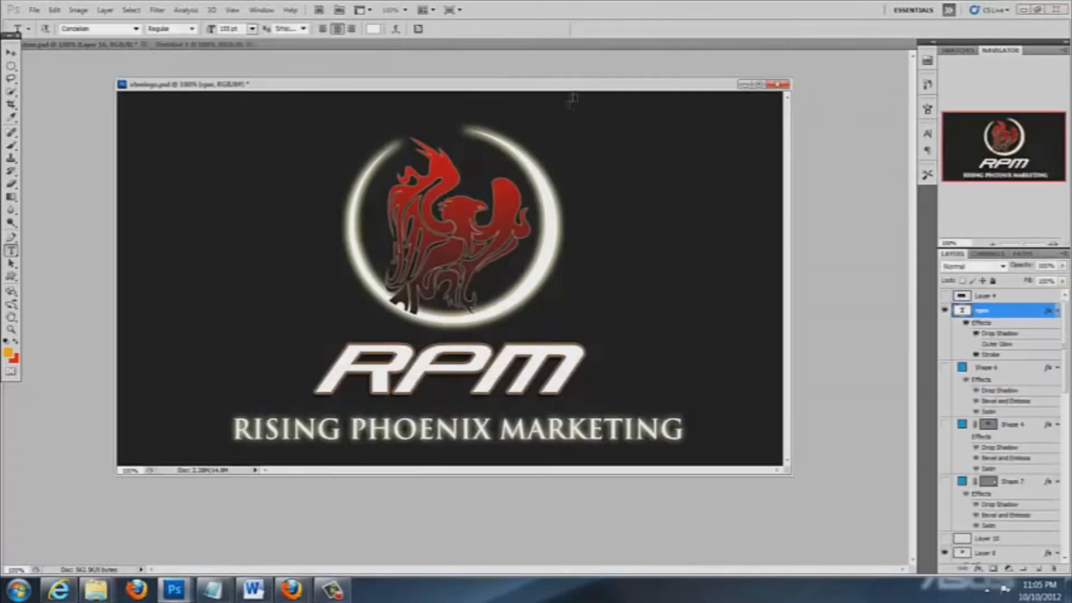
drag(575, 94, 1071, 260)
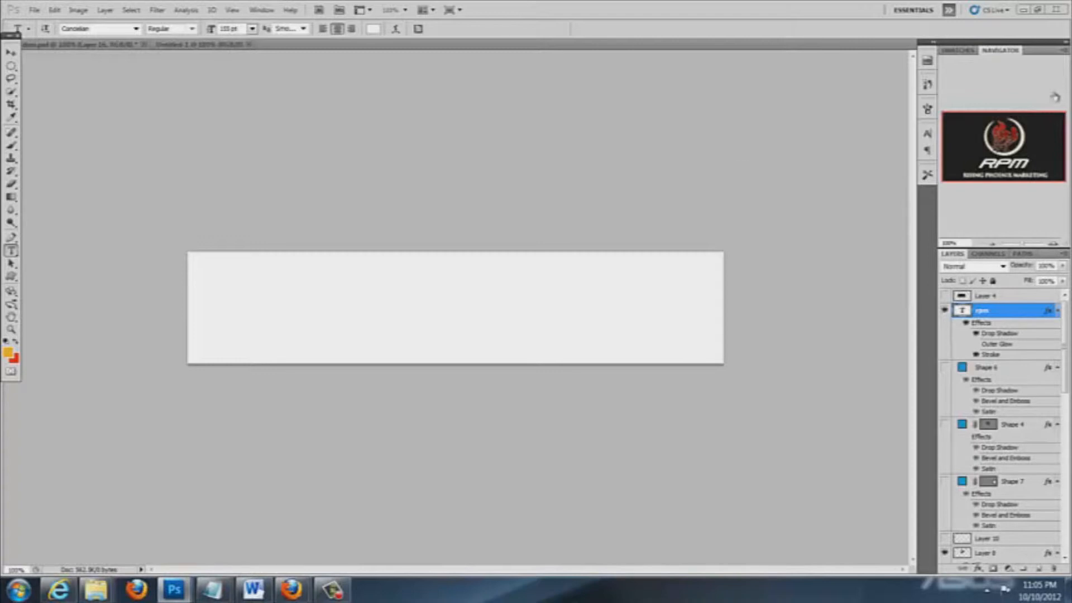
drag(1064, 387, 1066, 537)
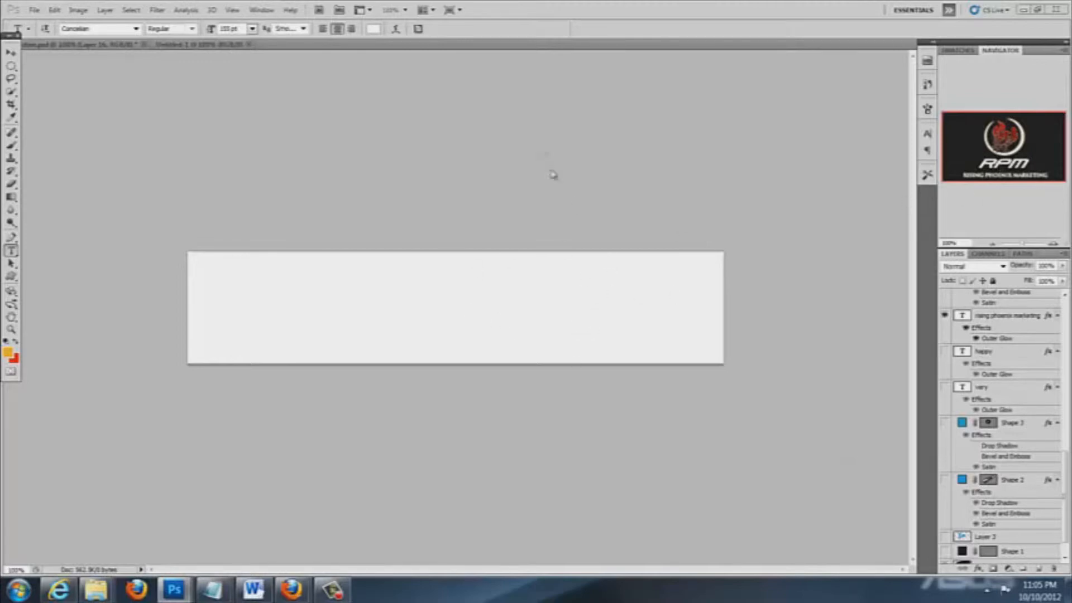
click(543, 148)
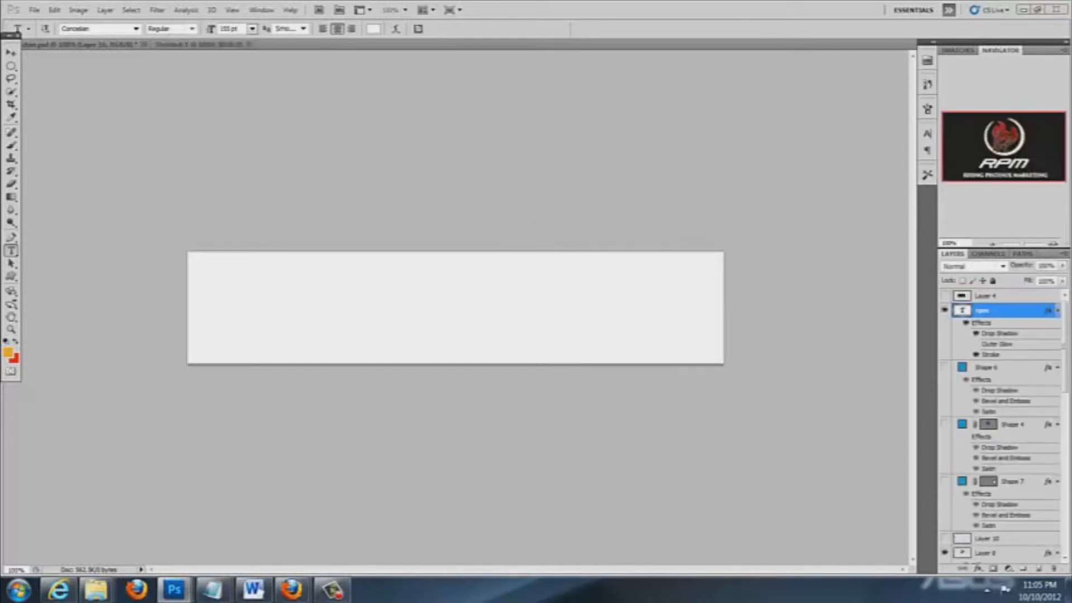
click(577, 160)
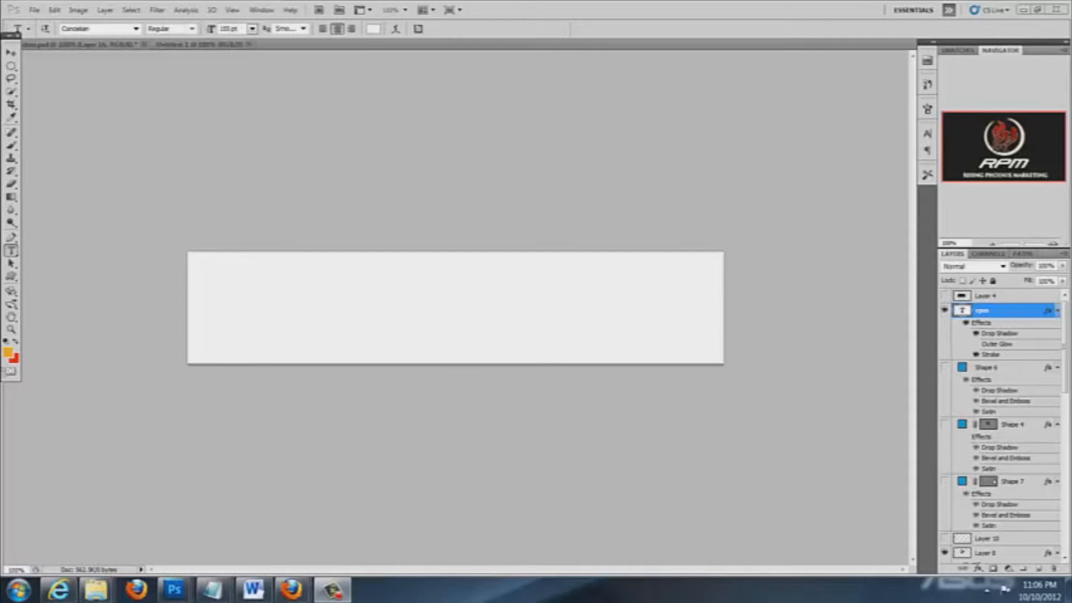
- Set the foreground color to the dark brownish grey #463b3b
click(8, 352)
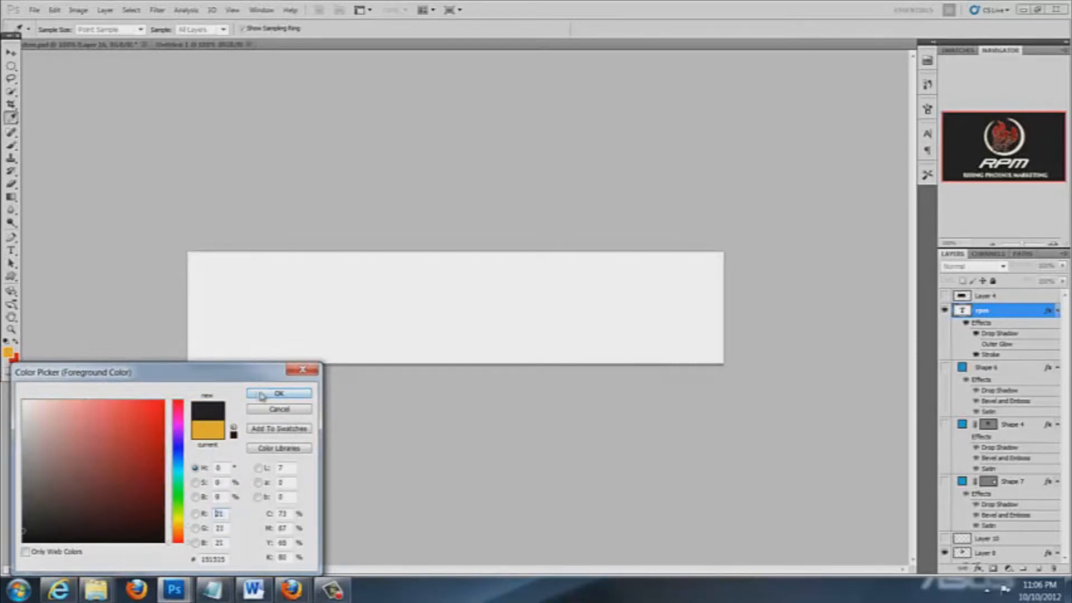
click(201, 426)
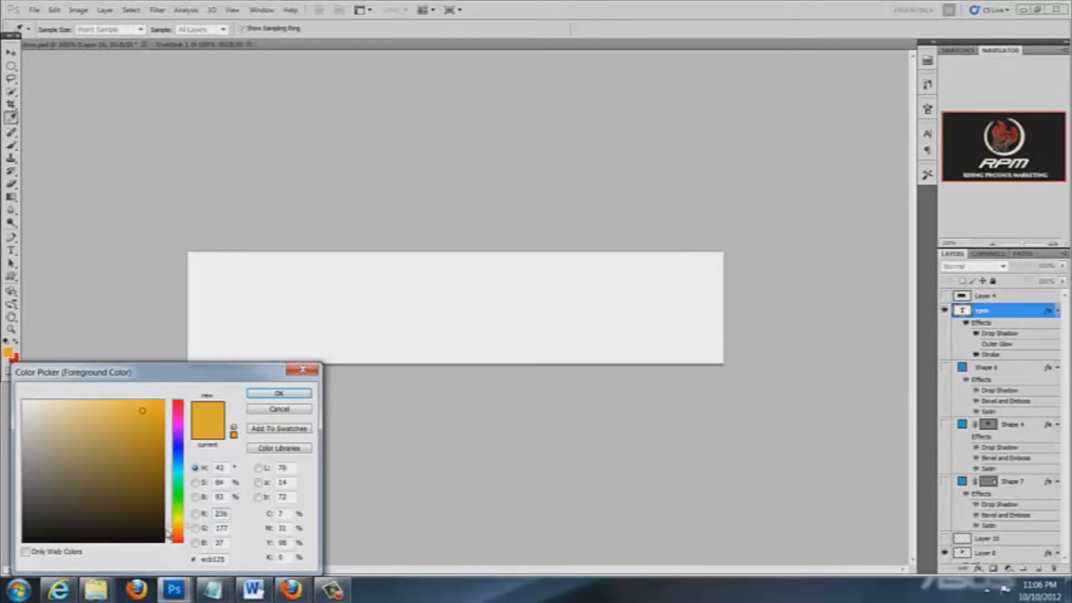
click(141, 465)
drag(124, 497, 151, 509)
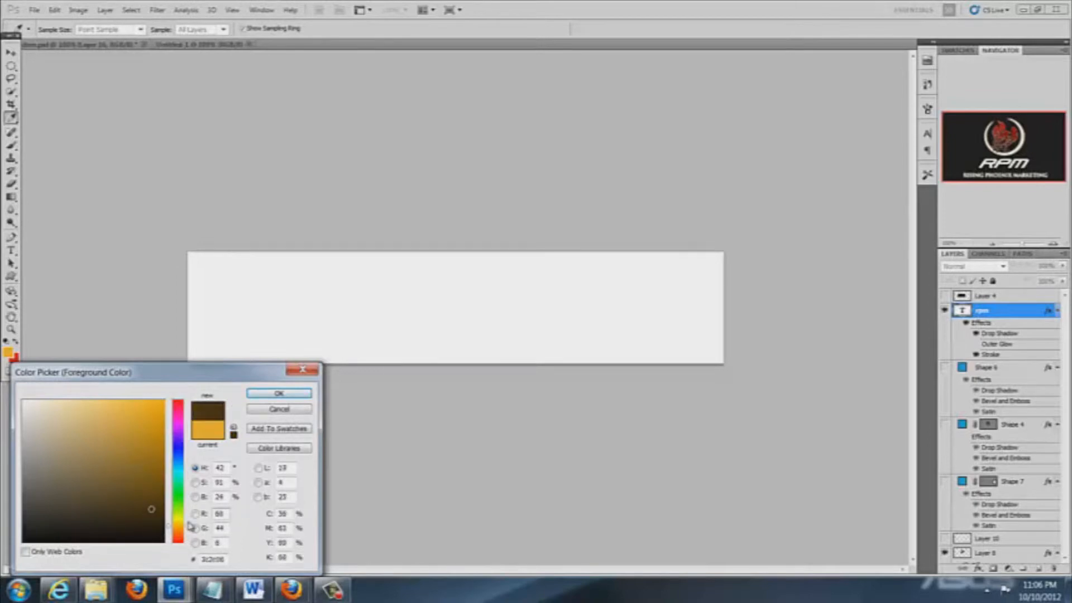
click(178, 541)
click(39, 522)
drag(39, 522, 45, 504)
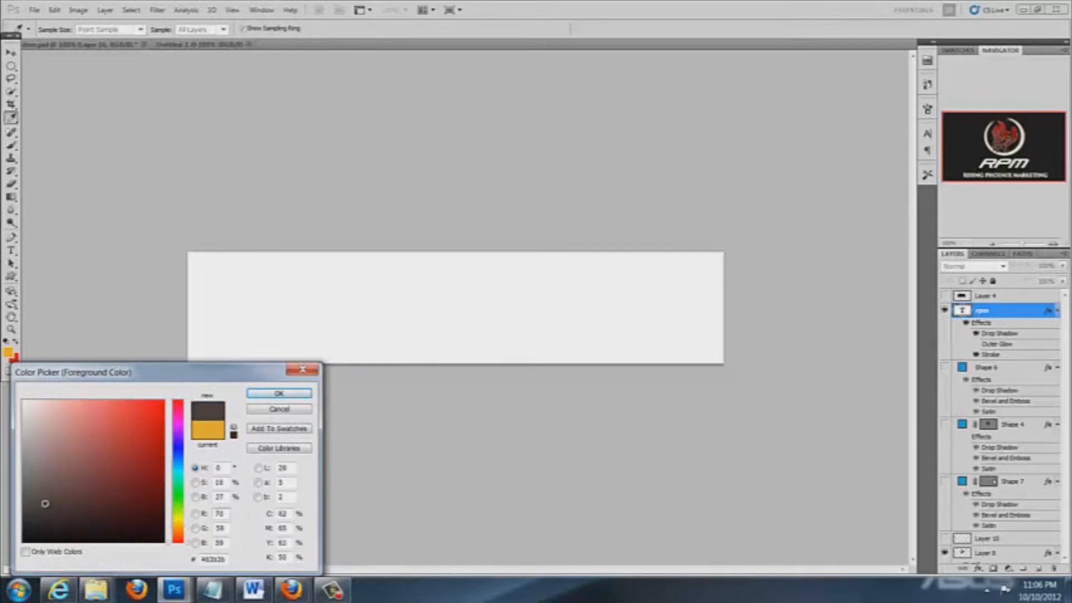
click(281, 394)
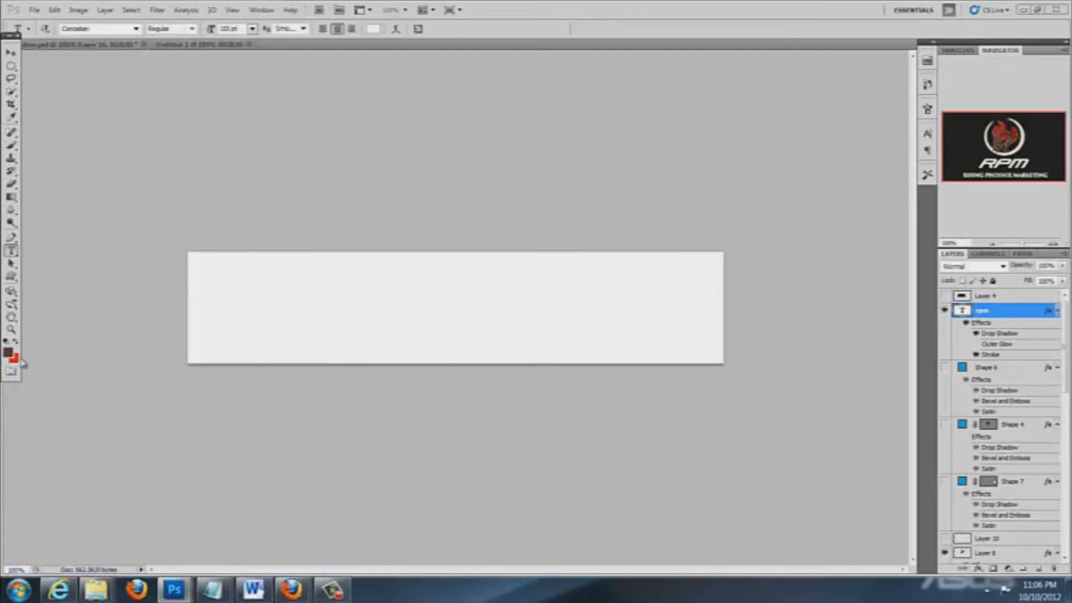
- Replace the red background color with near-black, keeping the dark grey as the foreground color
click(17, 342)
click(8, 352)
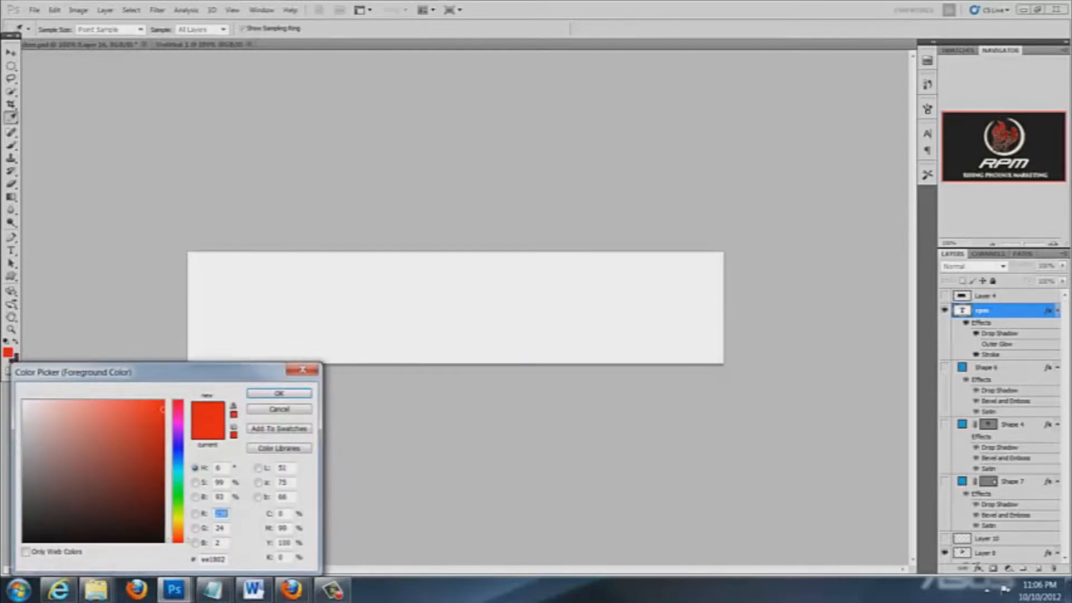
click(279, 395)
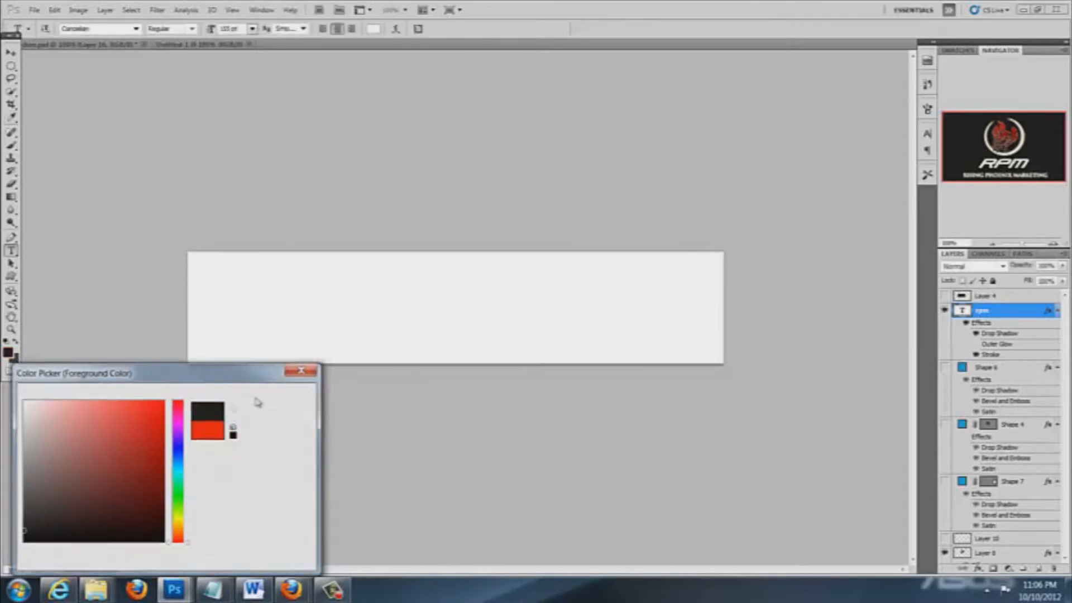
click(17, 344)
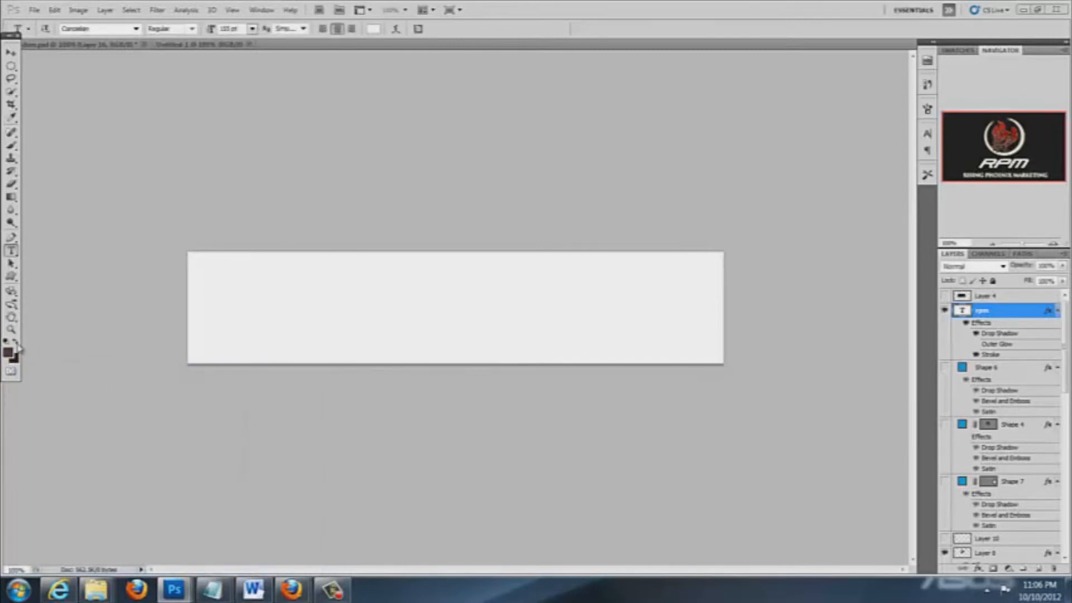
- Choose the Gradient tool and add a new empty layer to the blank header document
click(15, 200)
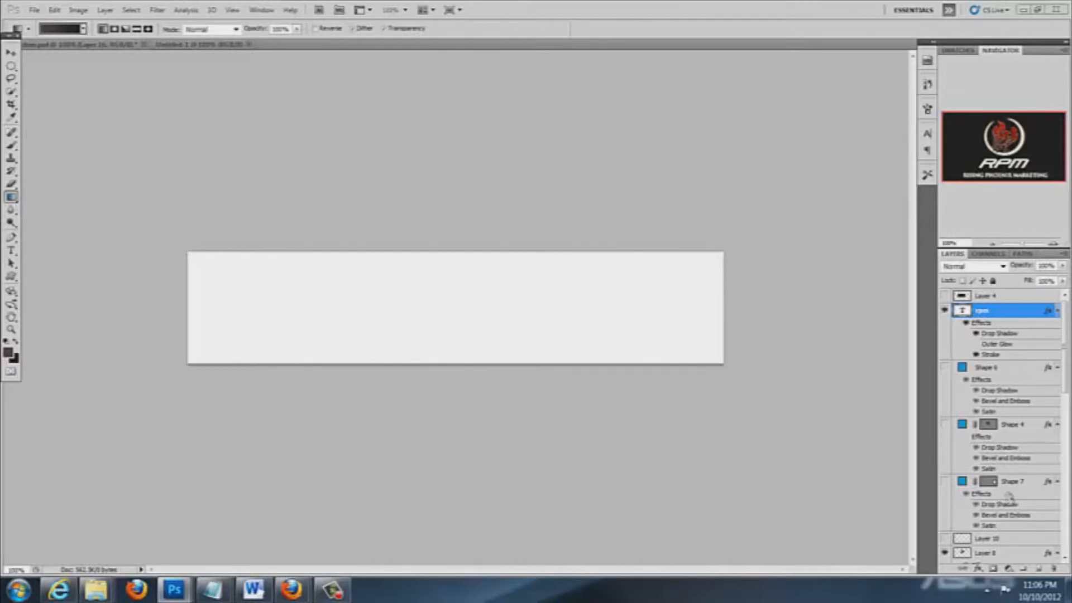
key(ctrl+Tab)
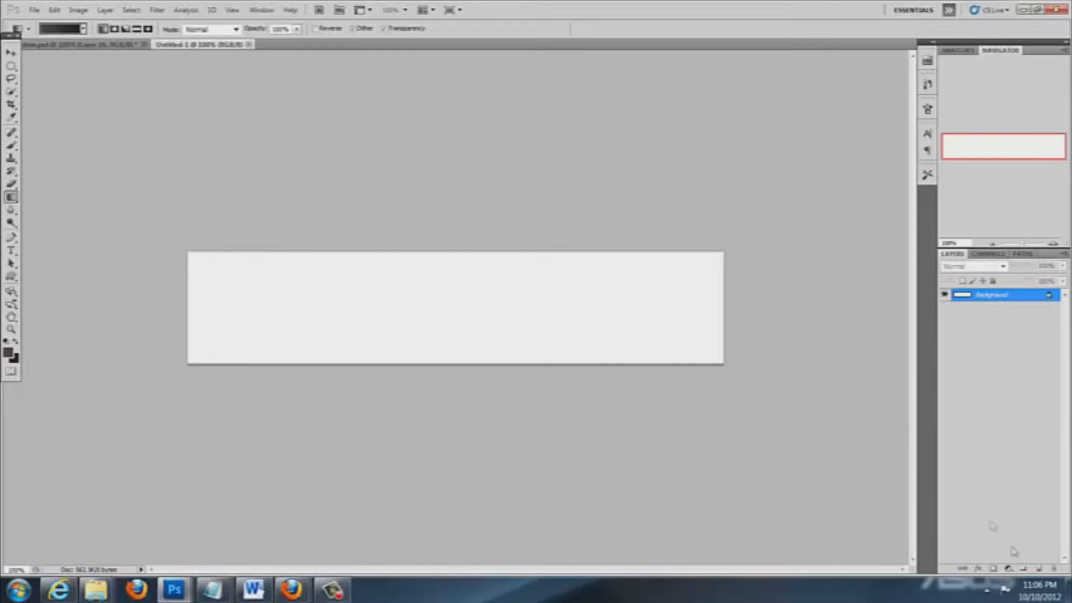
click(1037, 569)
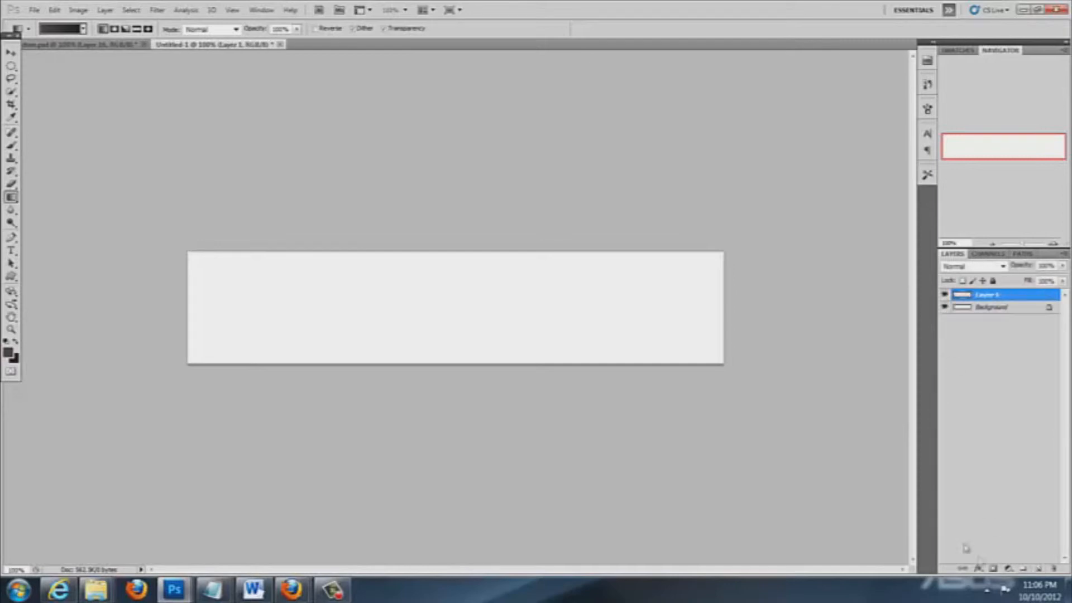
- Toggle the Background layer's visibility to compare the white canvas with transparency, leaving the layer selected and shown
click(944, 307)
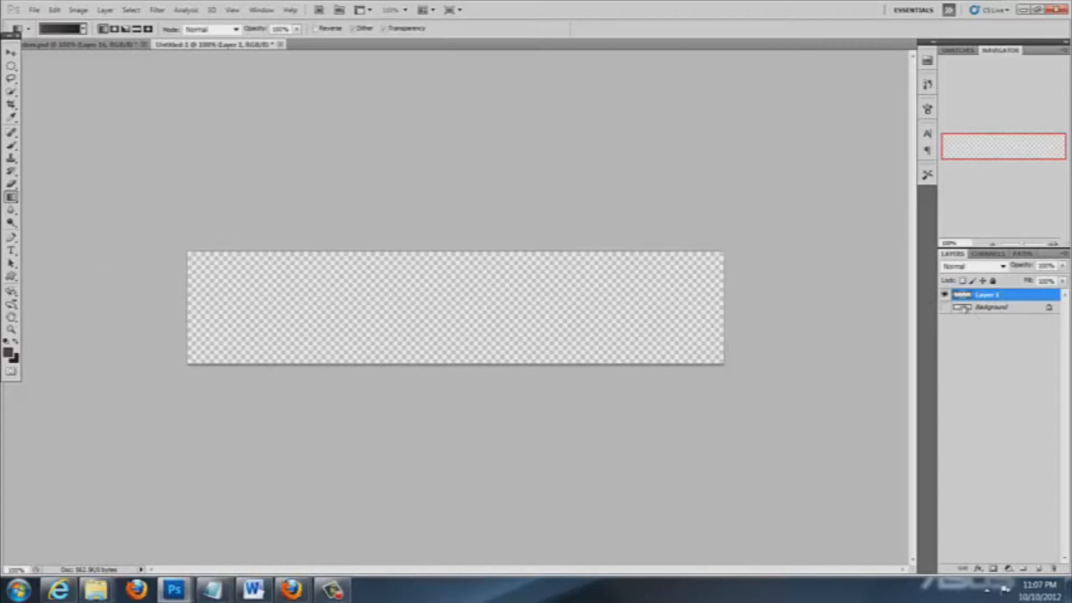
click(1002, 309)
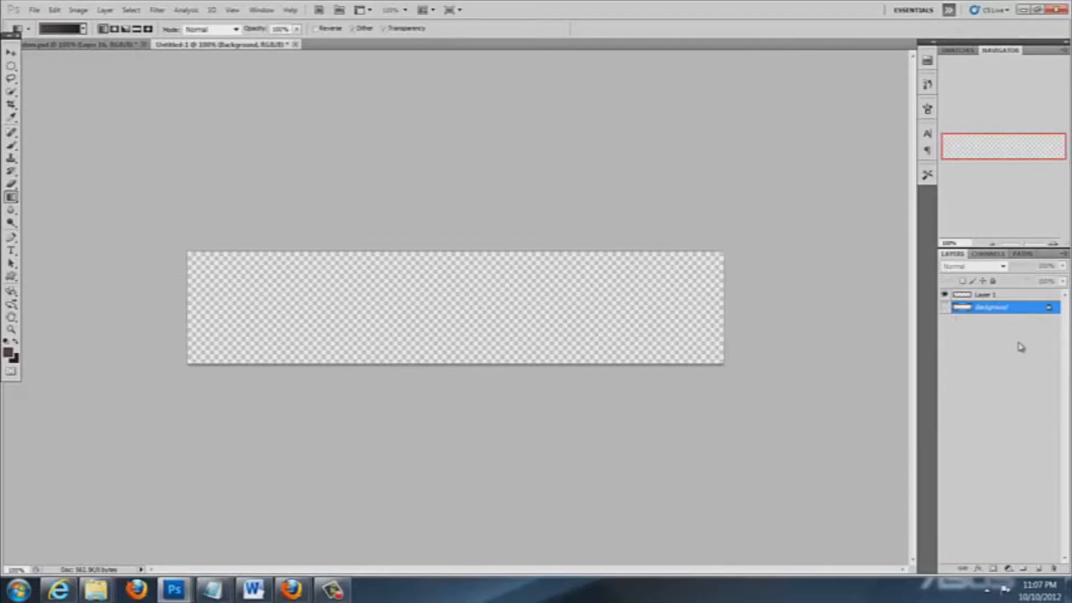
click(945, 308)
click(945, 309)
click(945, 309)
click(945, 309)
click(944, 308)
click(945, 308)
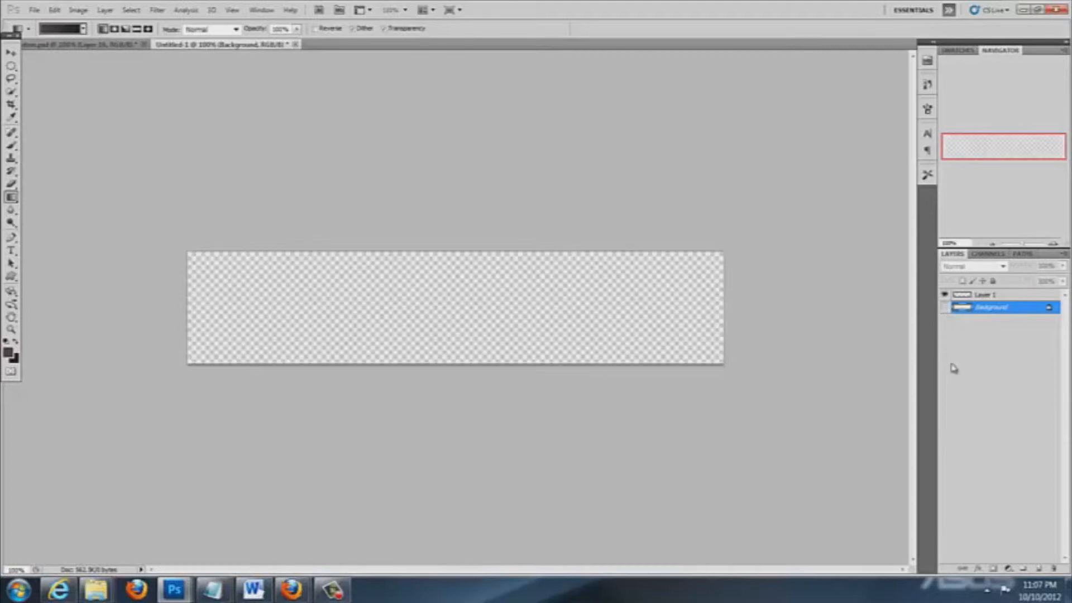
click(945, 308)
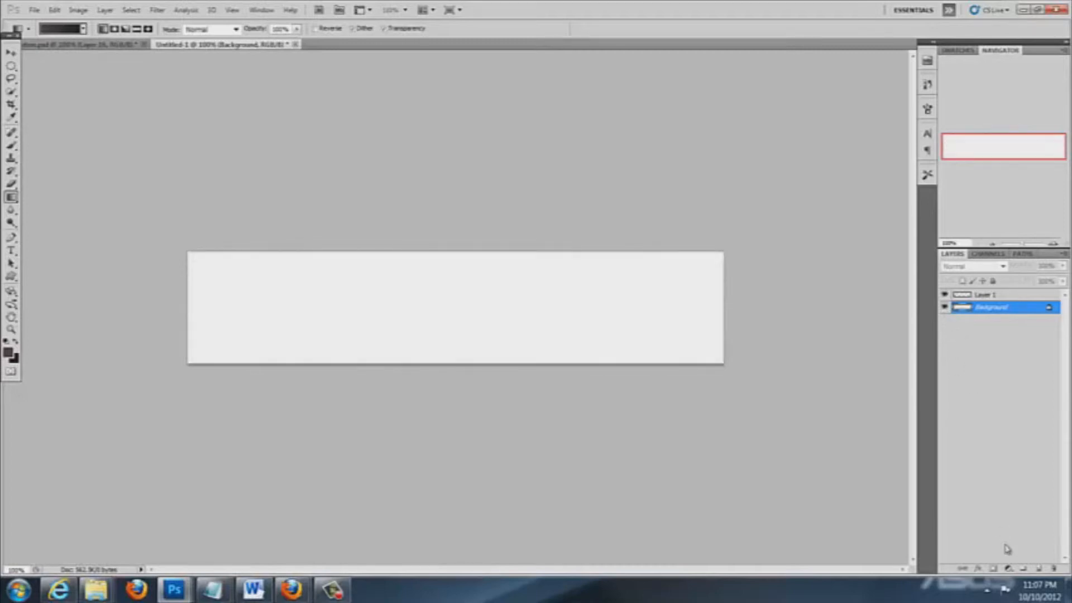
- Add two new layers directly above the Background, select the lower one, and hide the Background layer
click(1037, 567)
click(1039, 569)
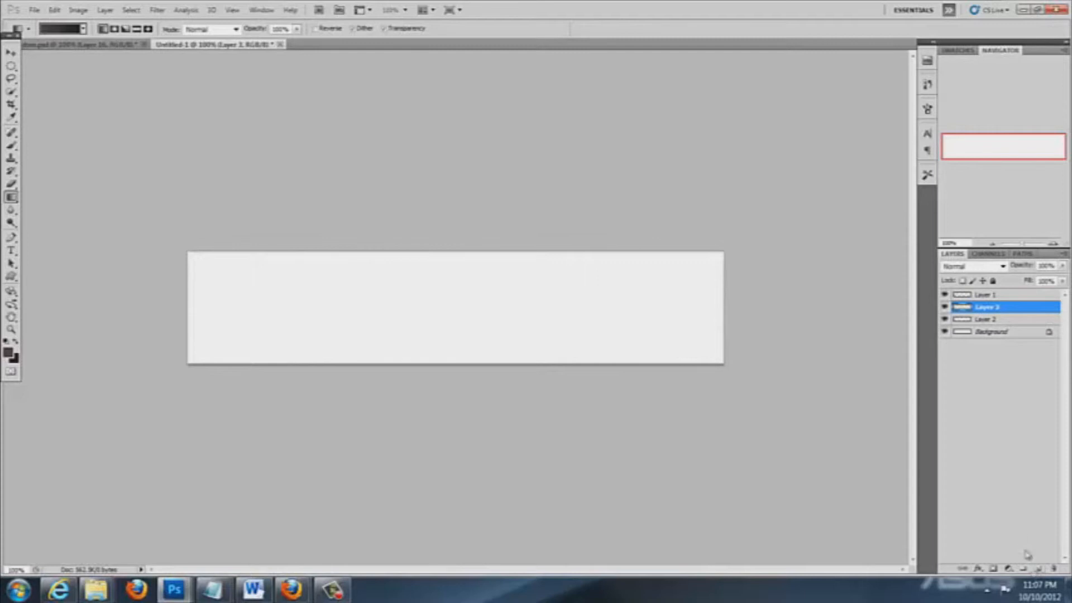
click(997, 322)
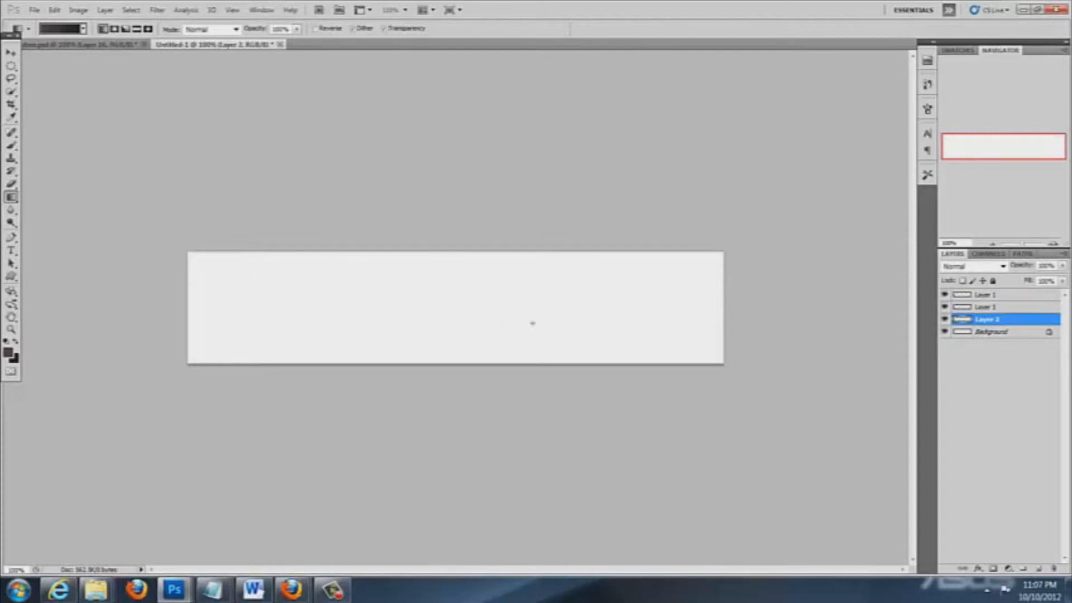
click(945, 332)
- Try linear gradients in several directions on Layer 2, finishing with a horizontal one from dark grey at the right to near-black at the left
drag(640, 268, 172, 303)
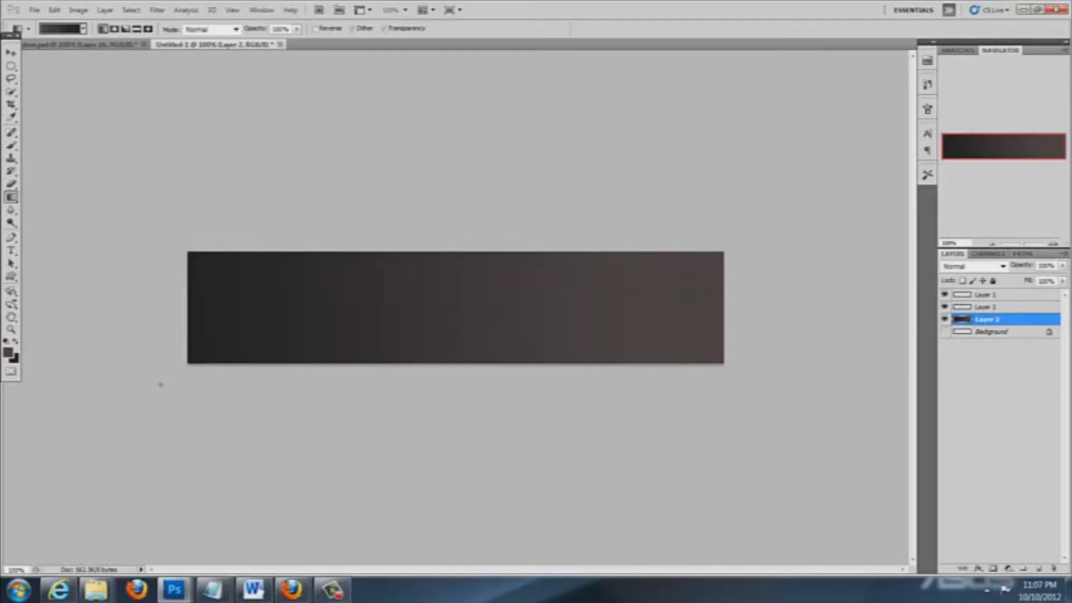
drag(442, 258, 445, 597)
drag(495, 279, 478, 367)
drag(505, 196, 245, 305)
drag(543, 260, 543, 129)
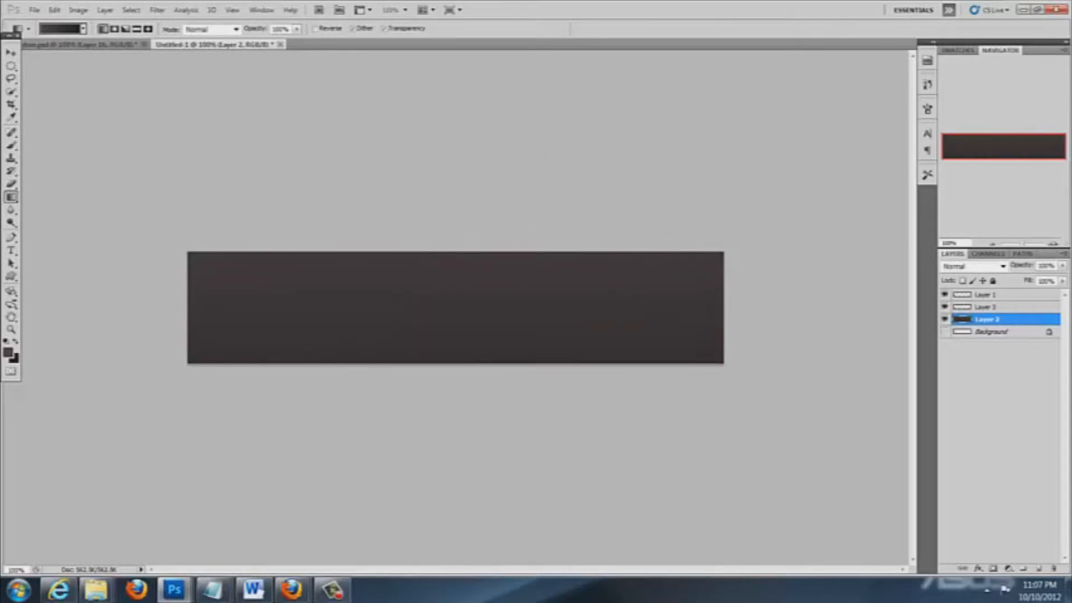
drag(217, 309, 862, 318)
drag(798, 294, 162, 307)
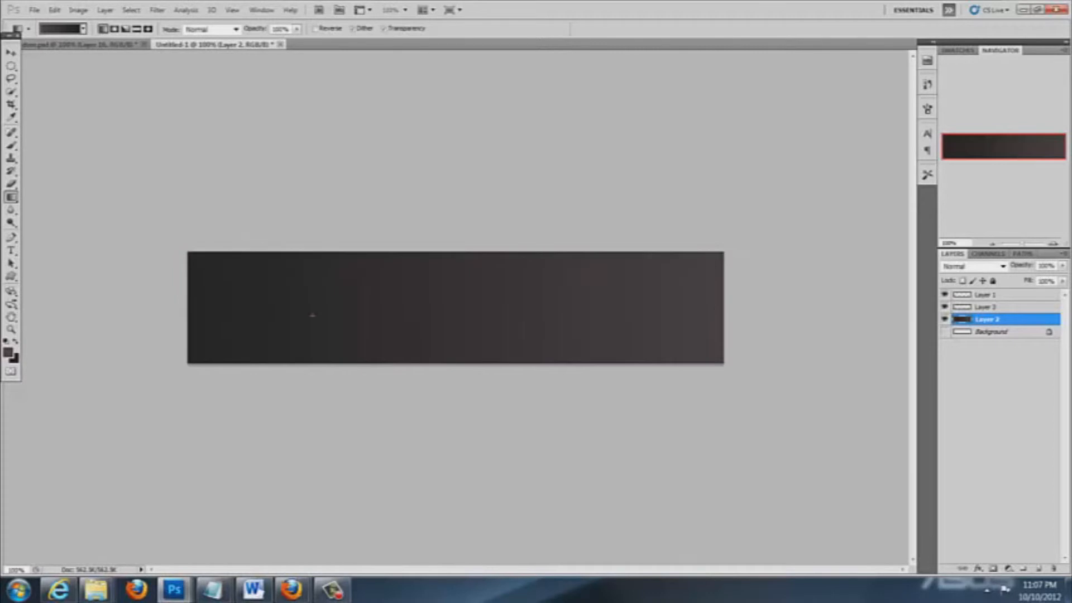
- Redraw the linear gradient on Layer 2 several times, ending with a horizontal one from dark grey at the right to near-black at the left
drag(832, 314, 261, 314)
drag(814, 288, 394, 309)
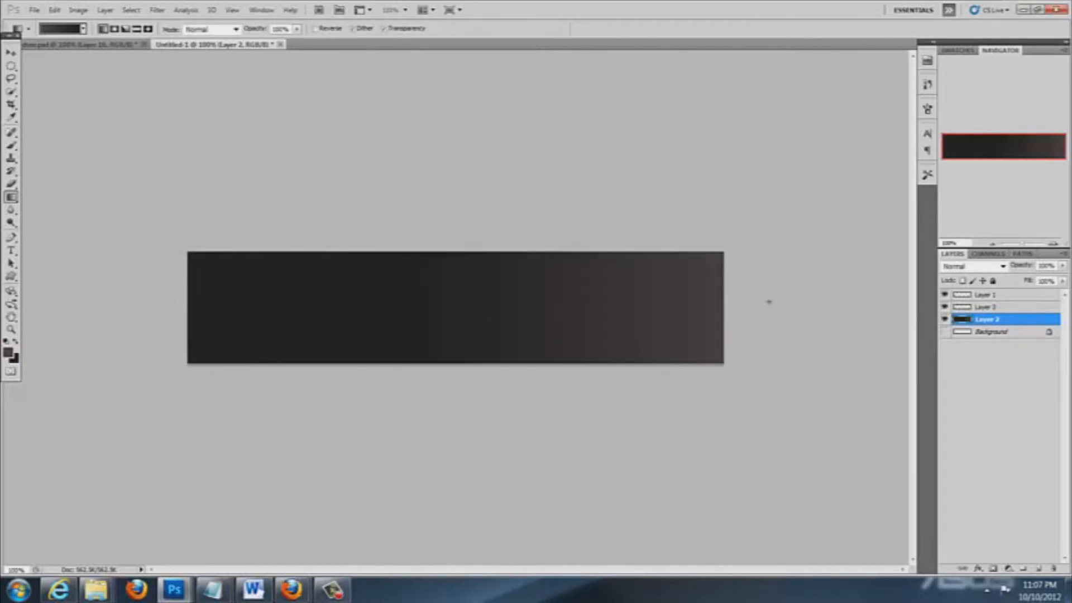
drag(783, 305, 151, 308)
drag(806, 305, 257, 307)
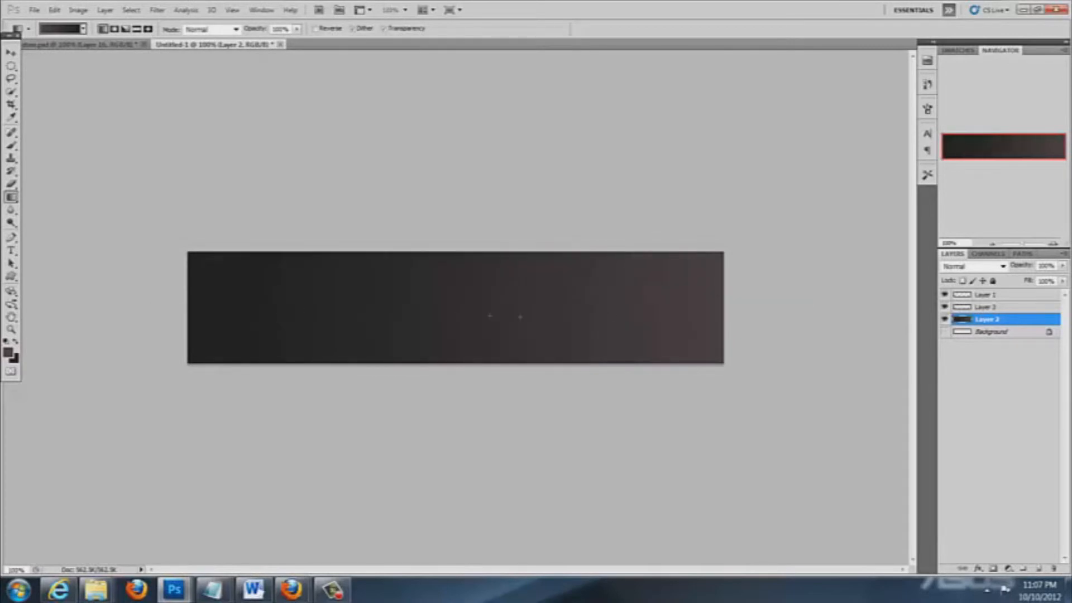
drag(797, 307, 437, 329)
drag(789, 320, 302, 319)
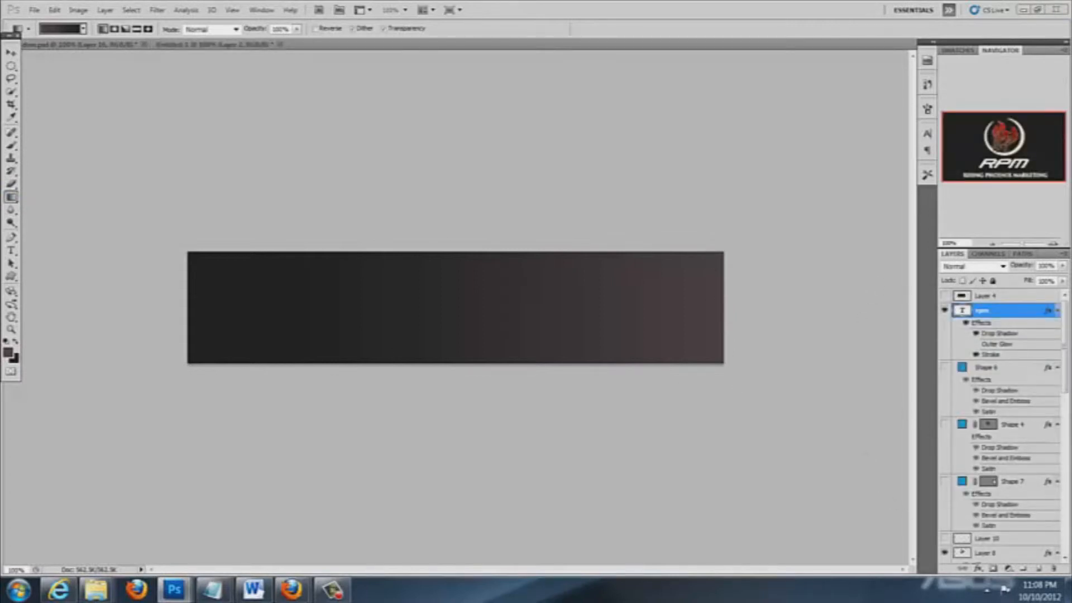
- Copy the red phoenix layer and the glowing ring layer together from the RPM logo document into the header document
drag(1064, 377, 1064, 534)
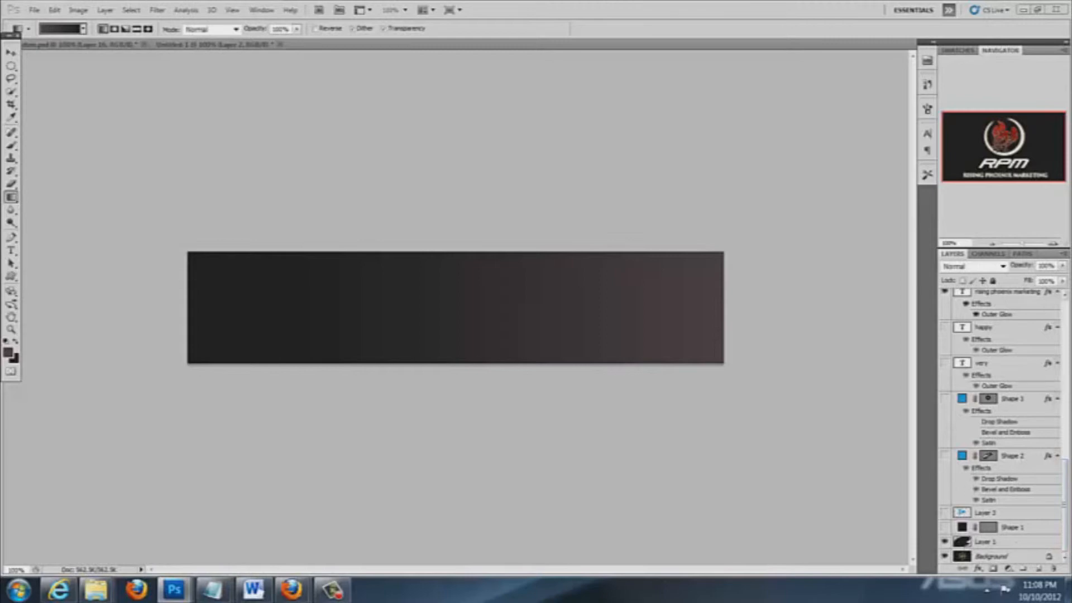
click(1066, 377)
drag(1066, 380, 1066, 284)
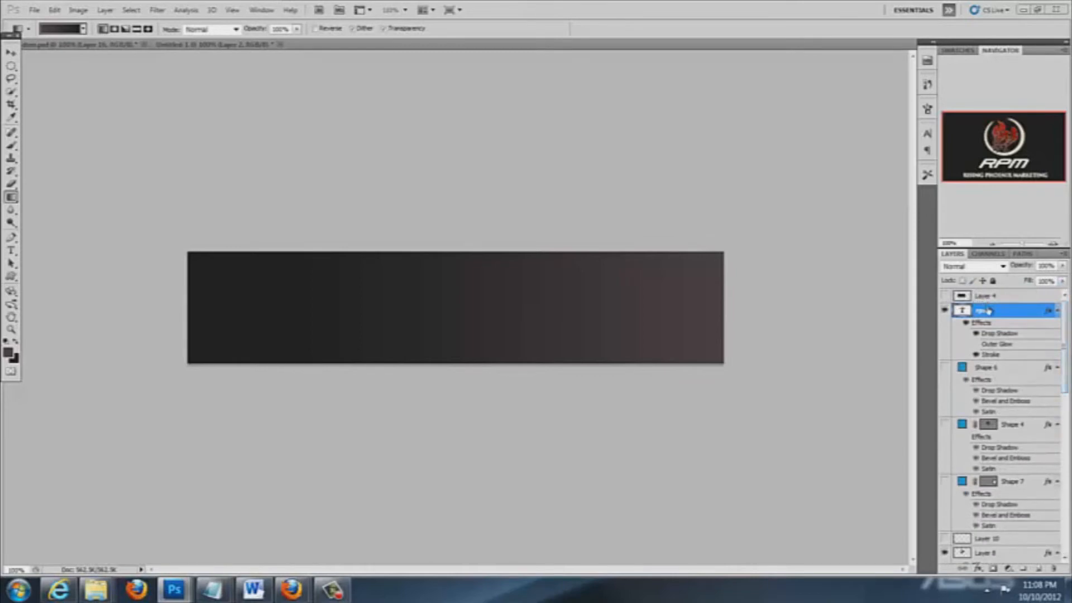
scroll(965, 416, down, 1)
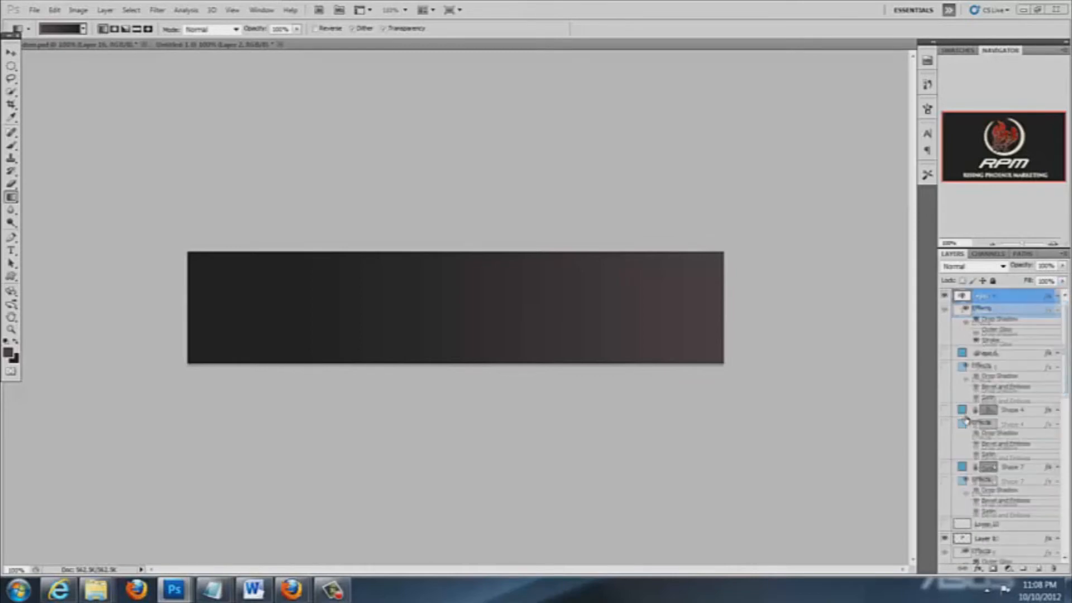
click(975, 542)
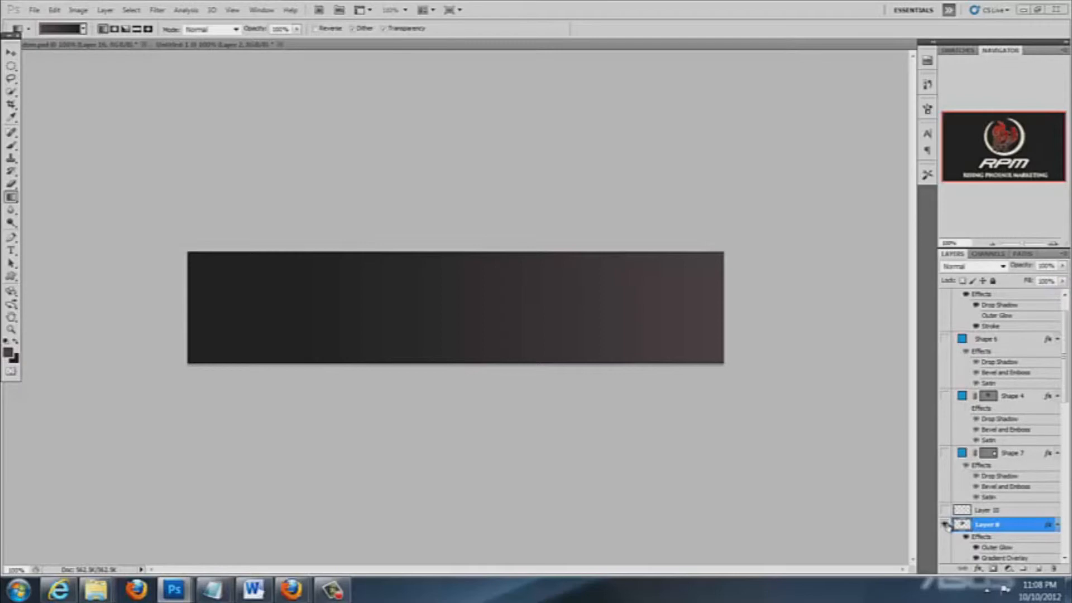
scroll(1063, 533, down, 2)
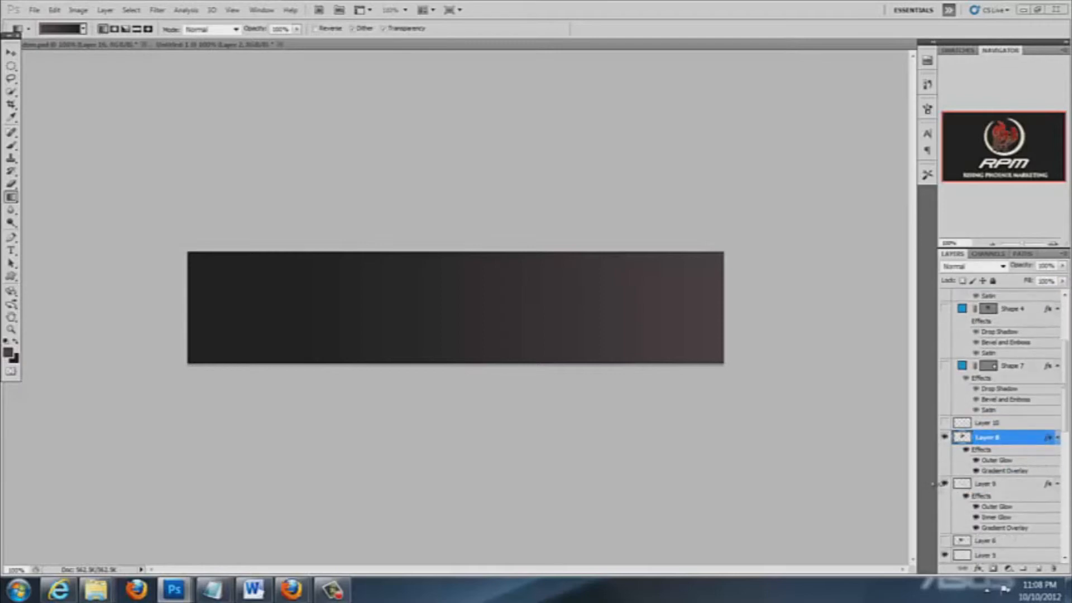
click(944, 484)
click(944, 484)
ctrl+click(986, 485)
drag(991, 444, 427, 310)
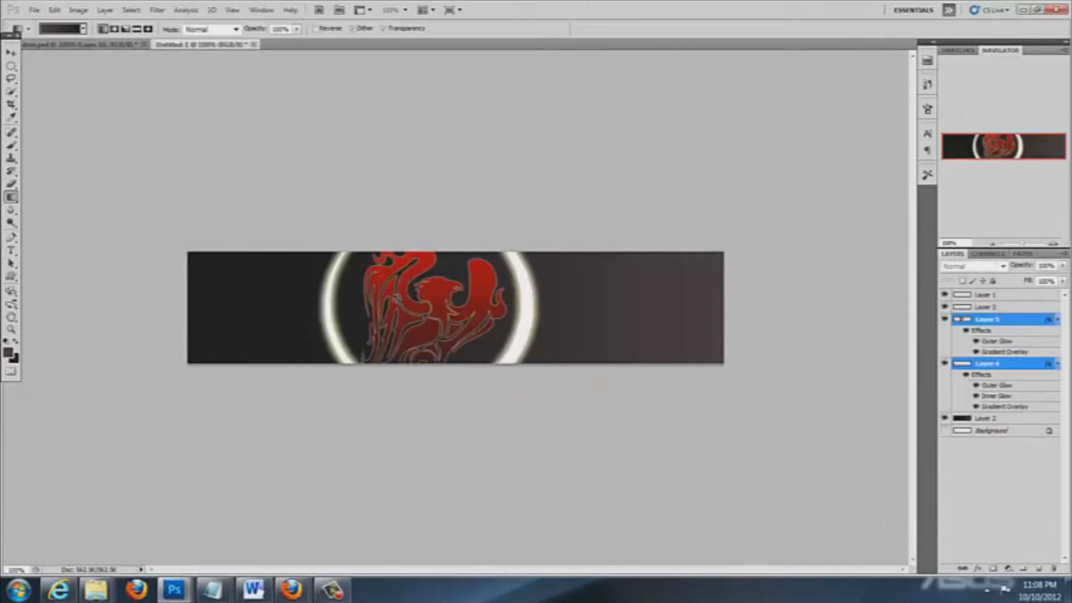
- Free-transform the phoenix and ring layers with linked proportions, scaling them to about 66% and moving them toward the header's left side
click(77, 10)
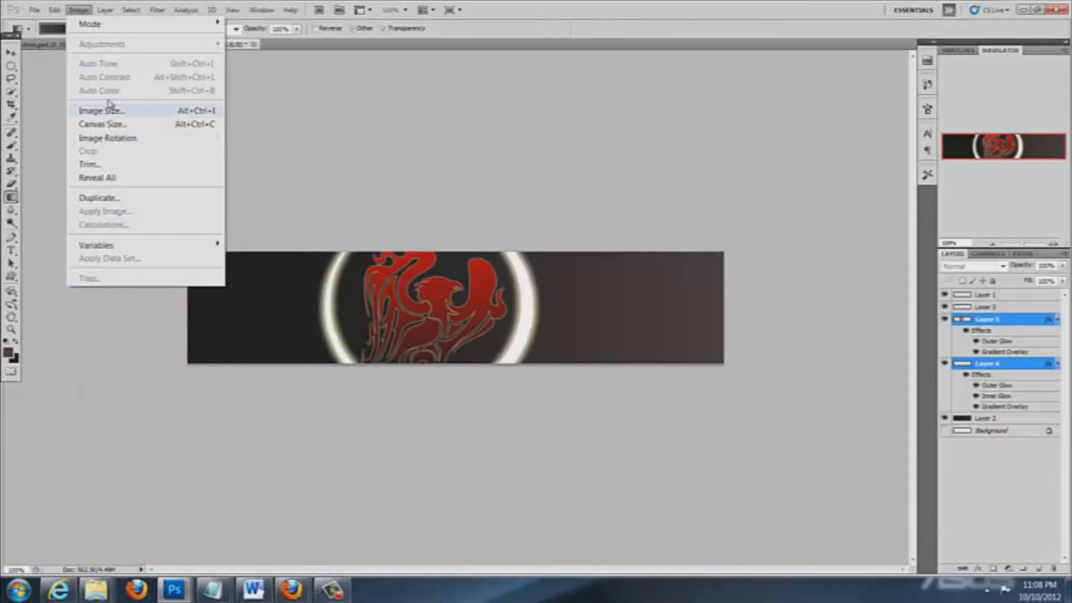
mouse_move(54, 10)
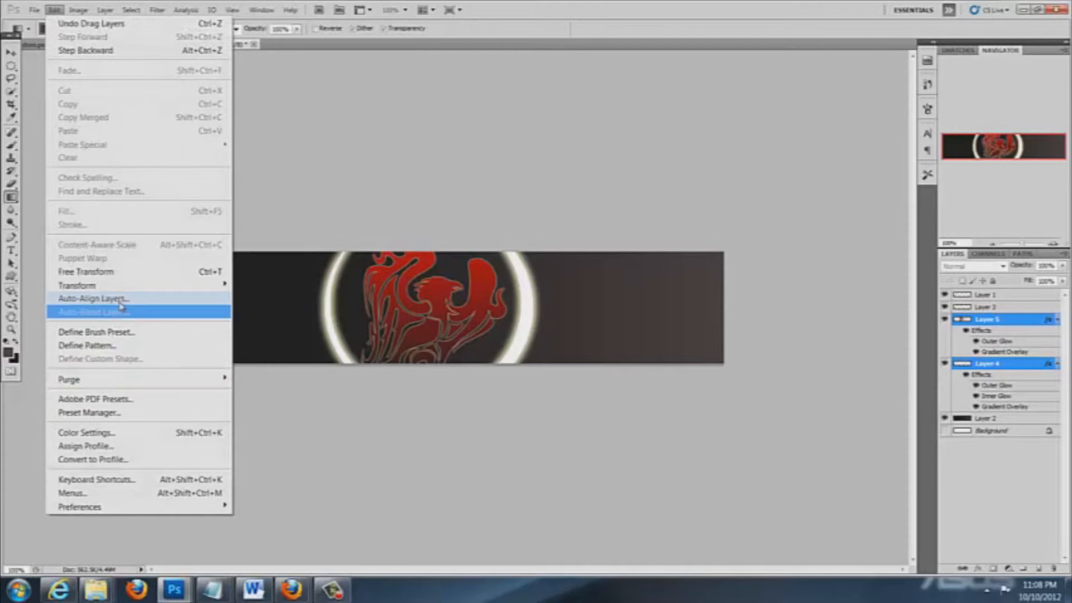
mouse_move(124, 290)
click(321, 306)
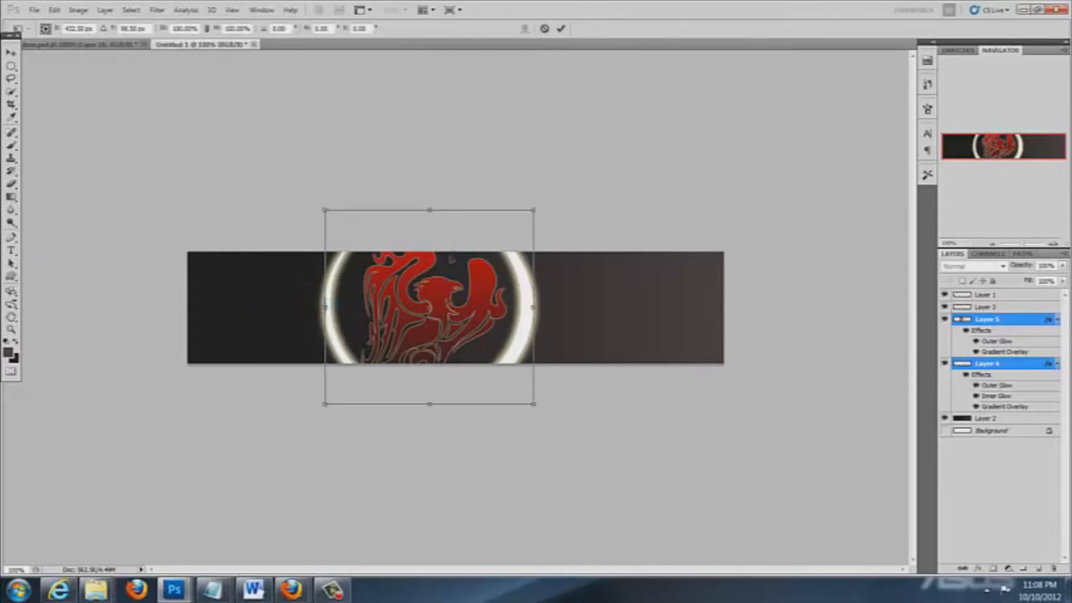
click(206, 28)
drag(323, 207, 392, 274)
drag(490, 335, 319, 267)
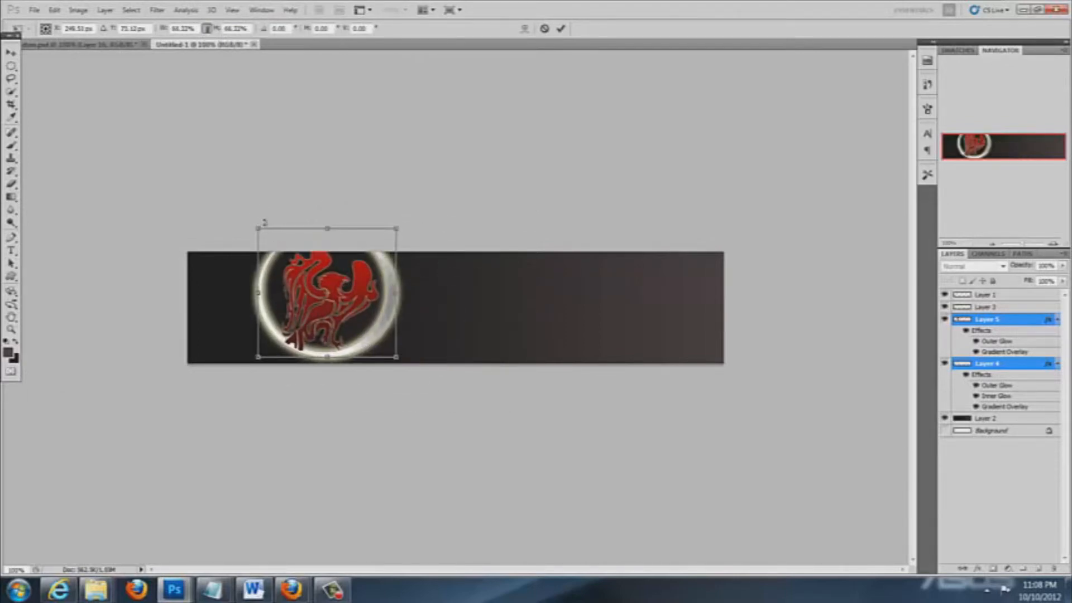
- Scale the phoenix emblem down to about 32%, position it in the header's upper-left corner, and apply the transform
drag(255, 222, 290, 254)
drag(335, 307, 410, 307)
drag(238, 281, 255, 294)
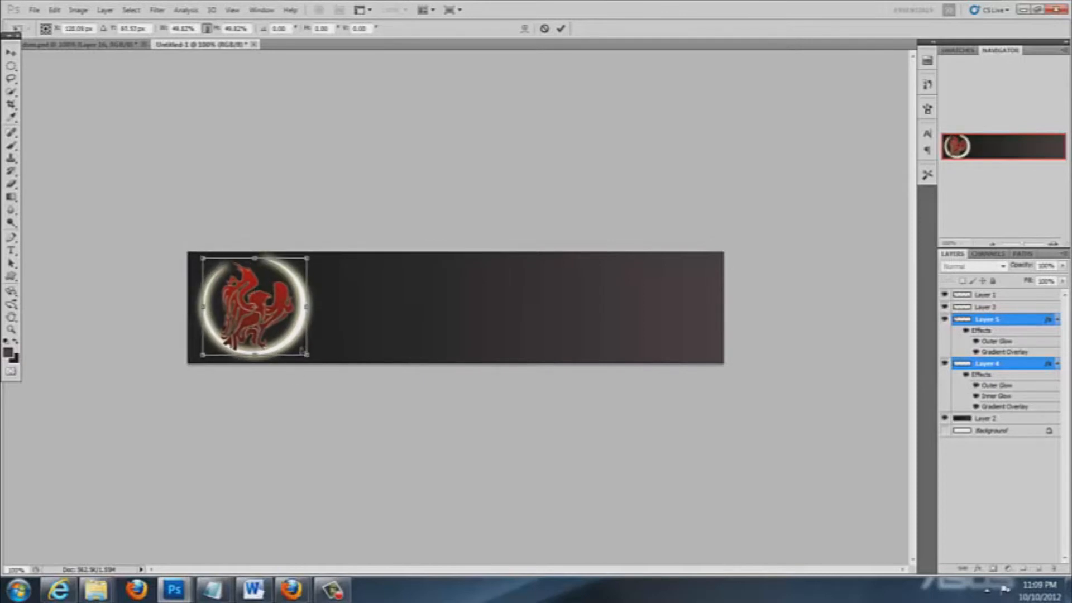
drag(302, 349, 256, 310)
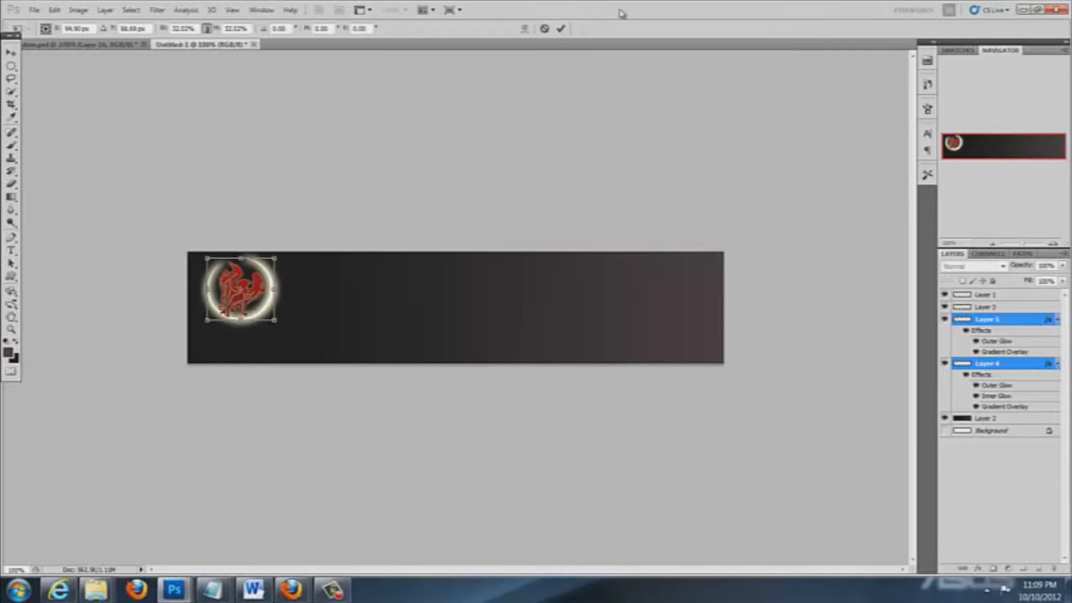
click(560, 28)
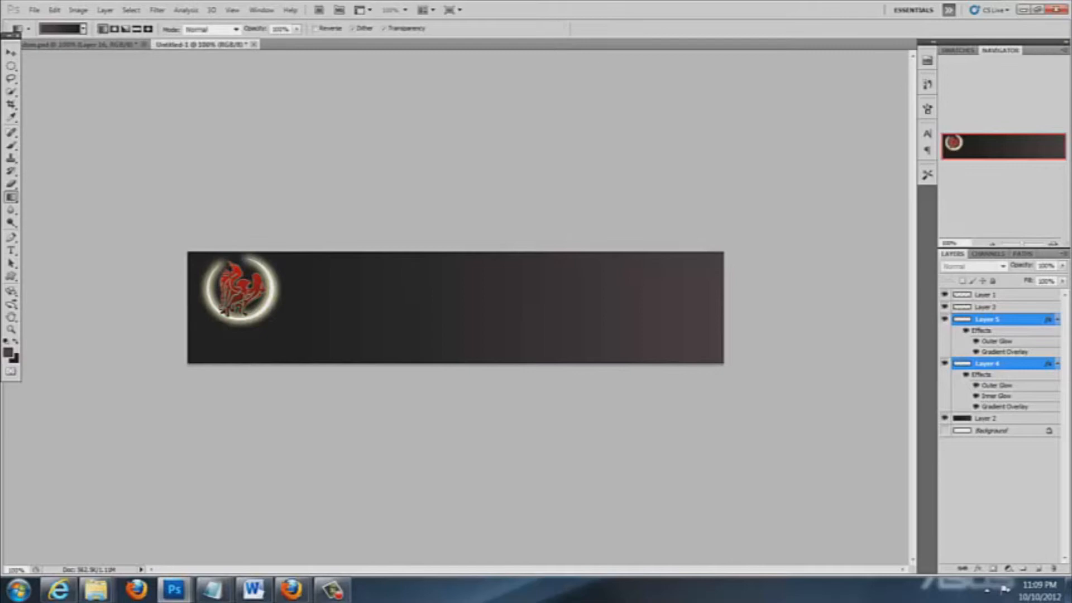
- Copy the rpm text layer from the logo document into the header document
key(ctrl+Tab)
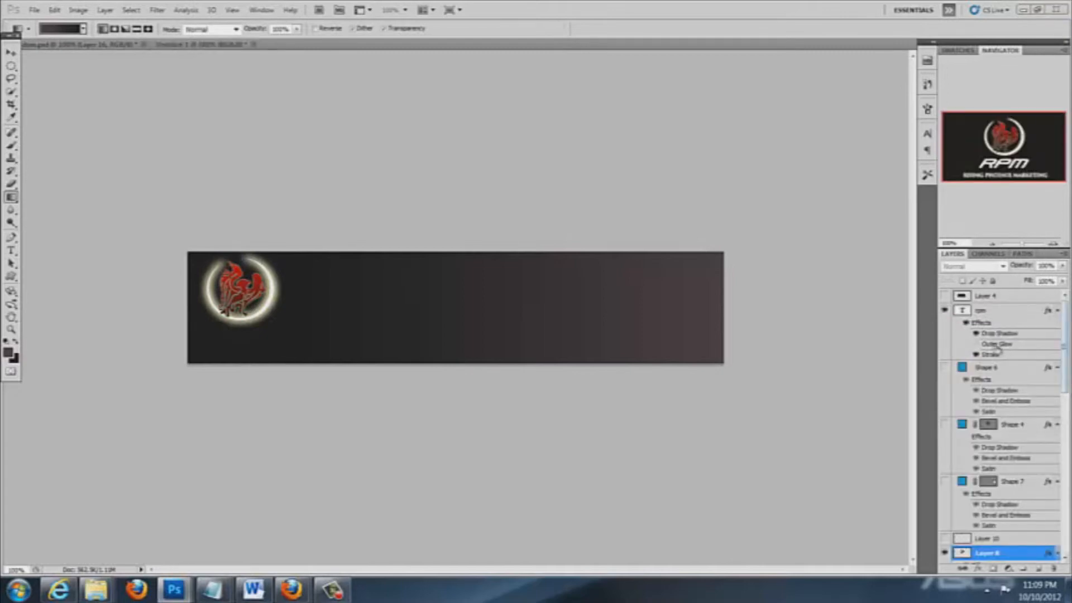
click(984, 310)
drag(990, 311, 385, 304)
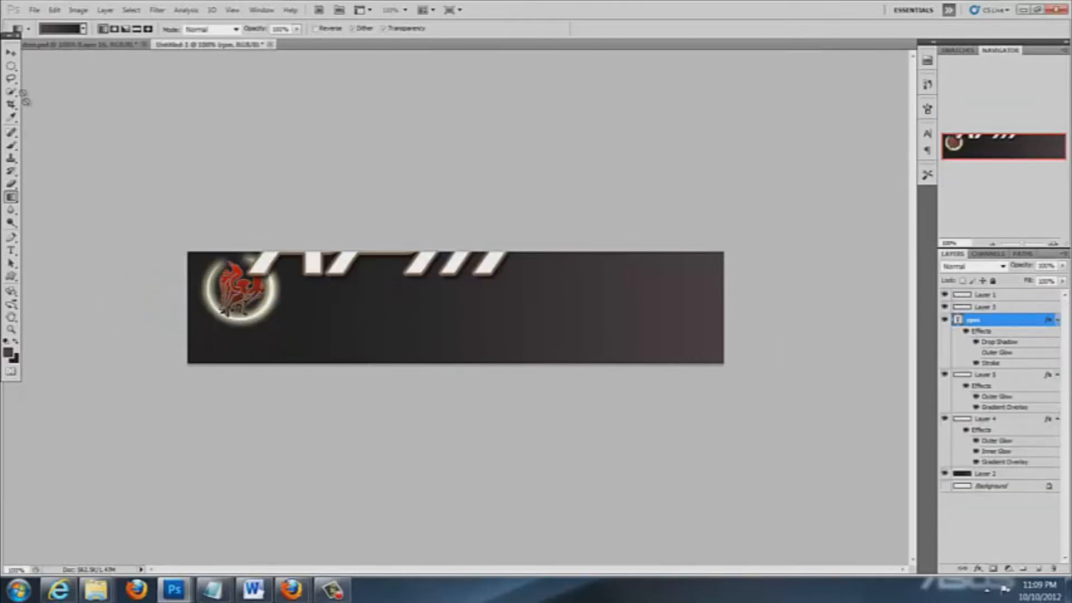
- Set the RPM text size to 24 pt and move the text below the phoenix emblem
click(12, 251)
double_click(494, 263)
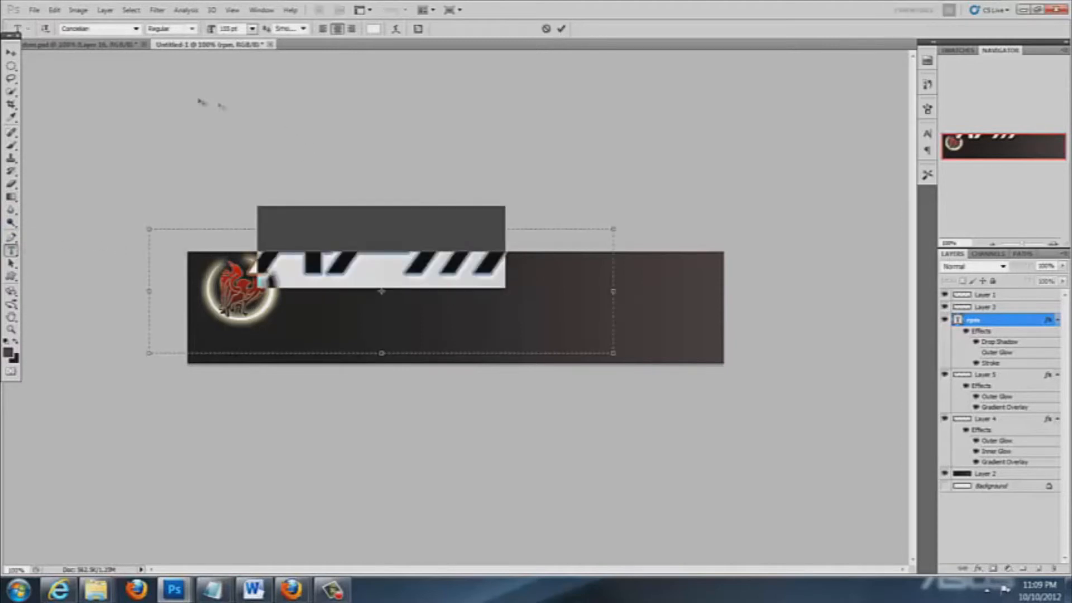
click(252, 29)
click(247, 168)
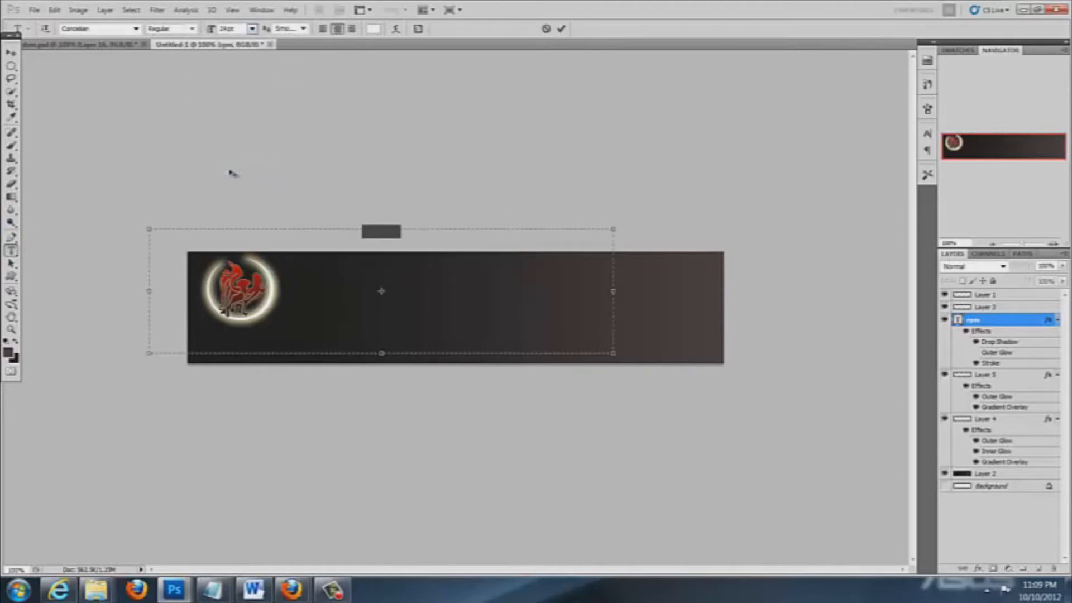
click(10, 52)
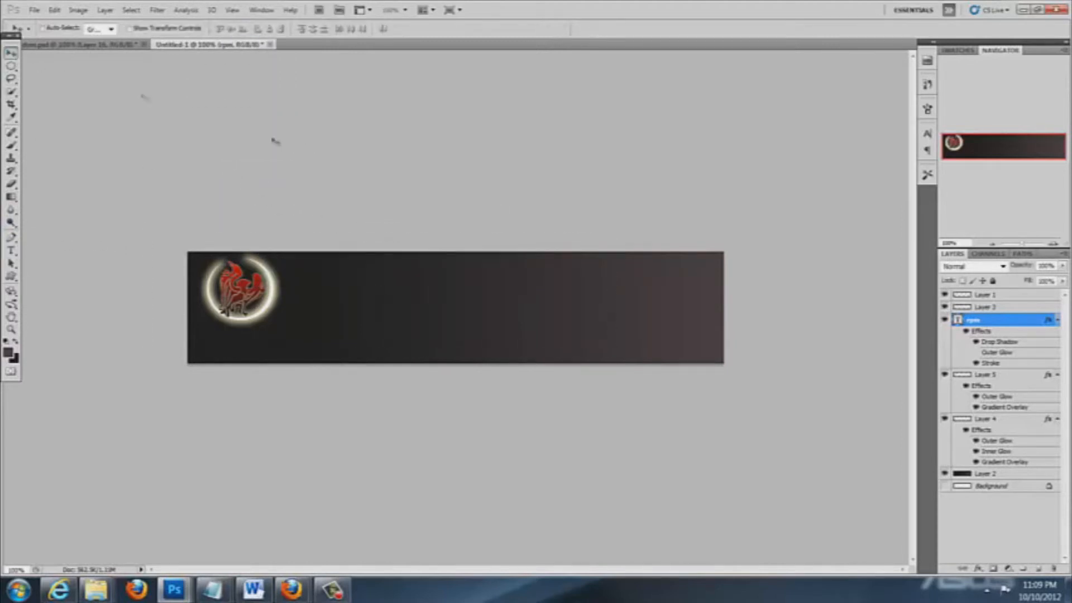
drag(389, 243, 224, 346)
- Try the RPM text at 36 pt, enlarge it to 48 pt, and shift it slightly right beneath the emblem
click(13, 252)
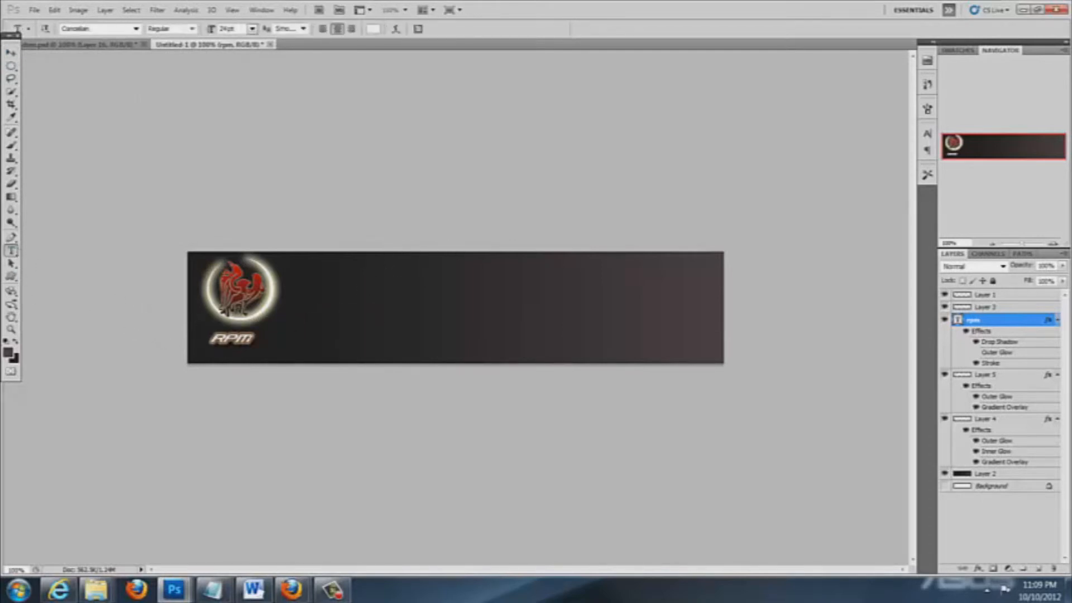
drag(253, 338, 178, 337)
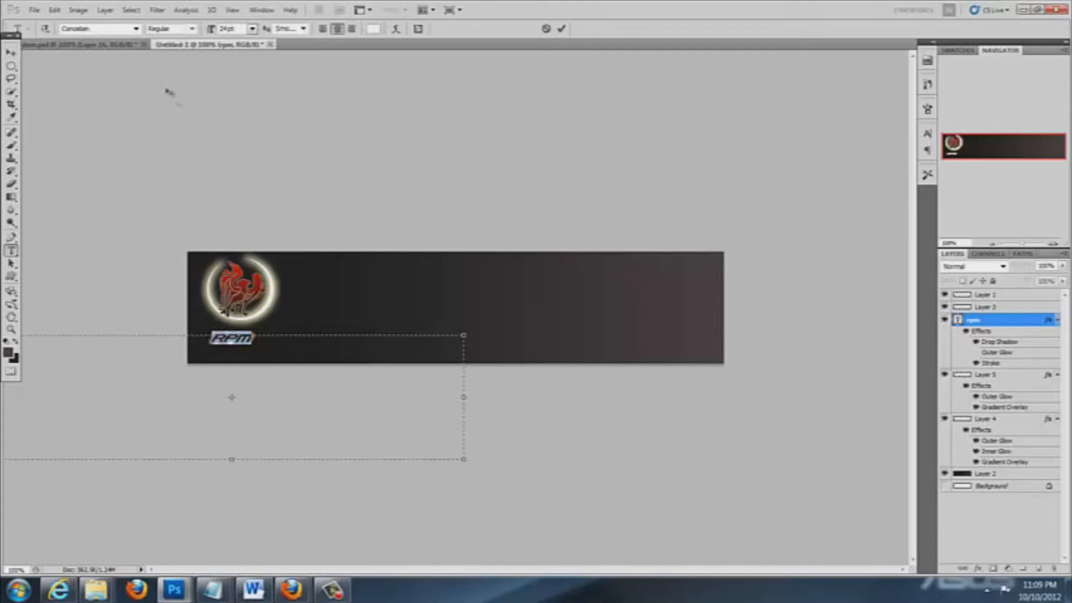
click(253, 28)
click(255, 196)
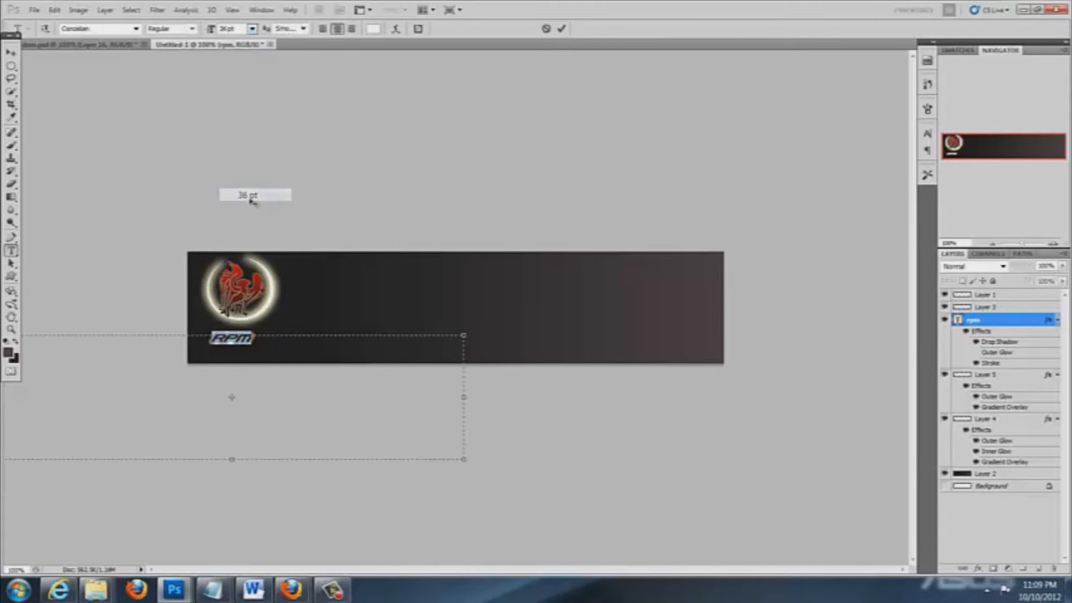
click(252, 29)
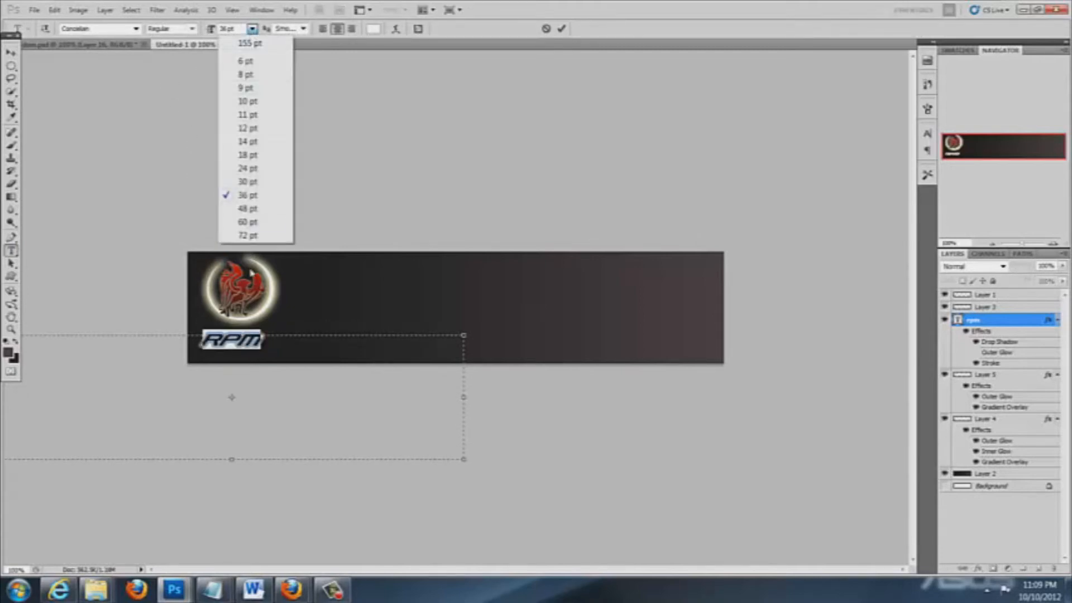
click(254, 223)
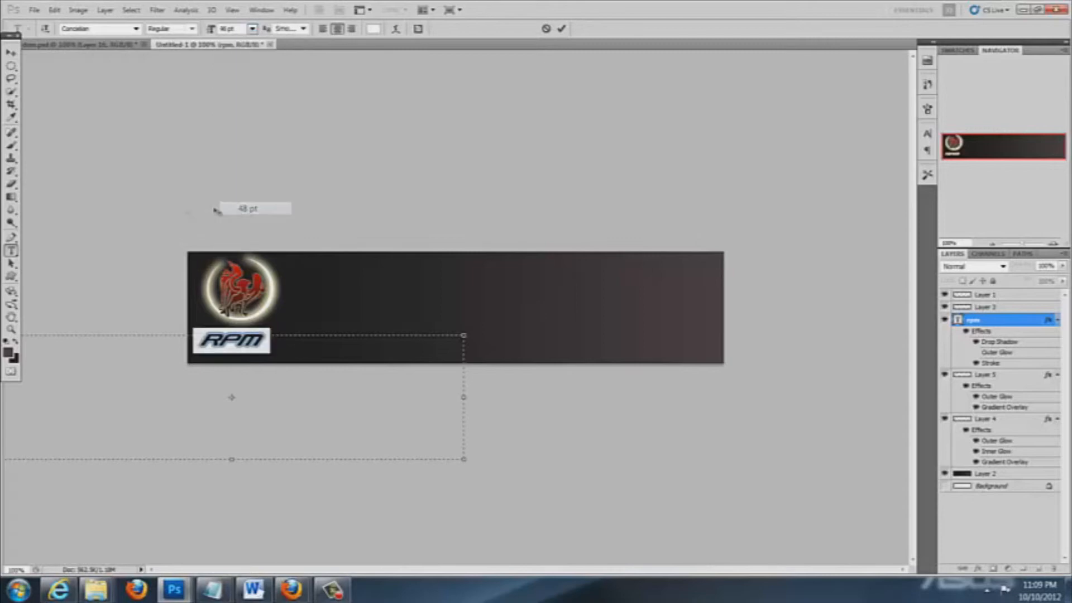
click(11, 52)
drag(254, 350, 262, 346)
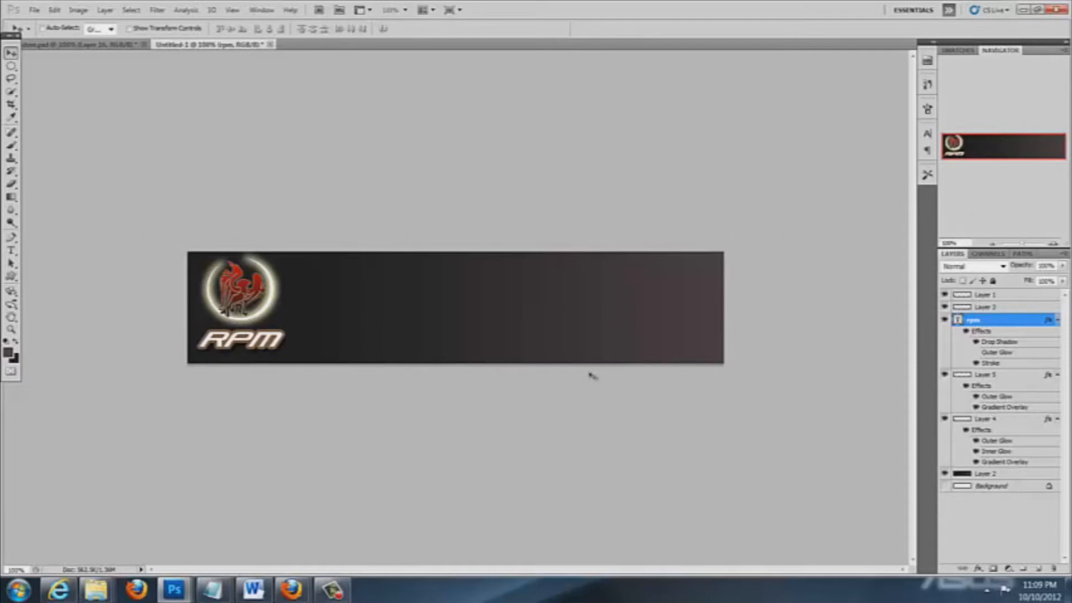
- Fine-tune the RPM text position in small nudges until it sits centred just below the phoenix emblem
drag(231, 341, 226, 338)
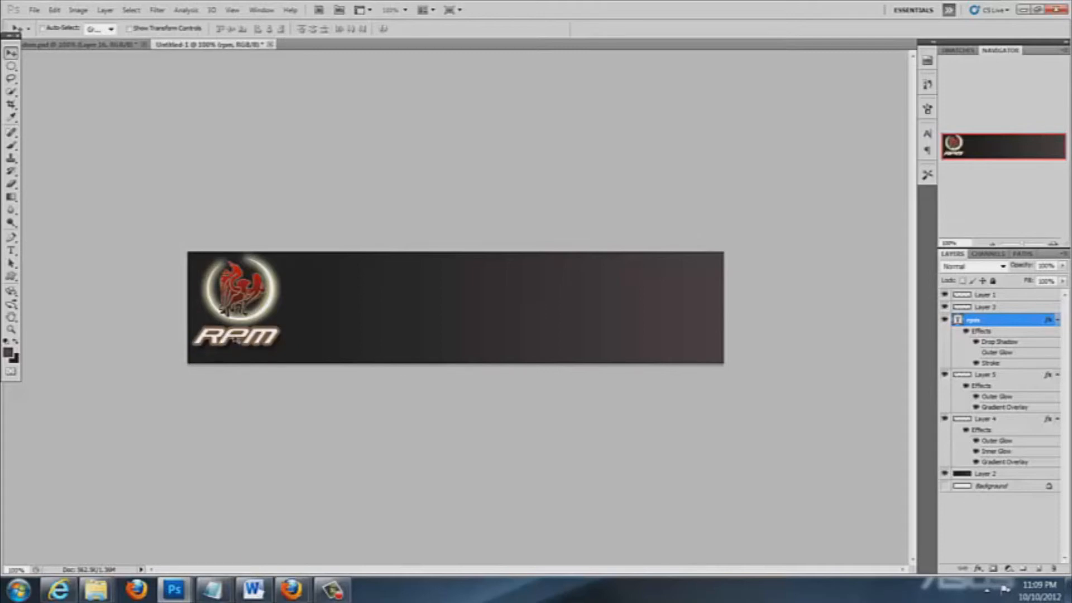
key(Down)
key(Down)
key(Down)
key(Down)
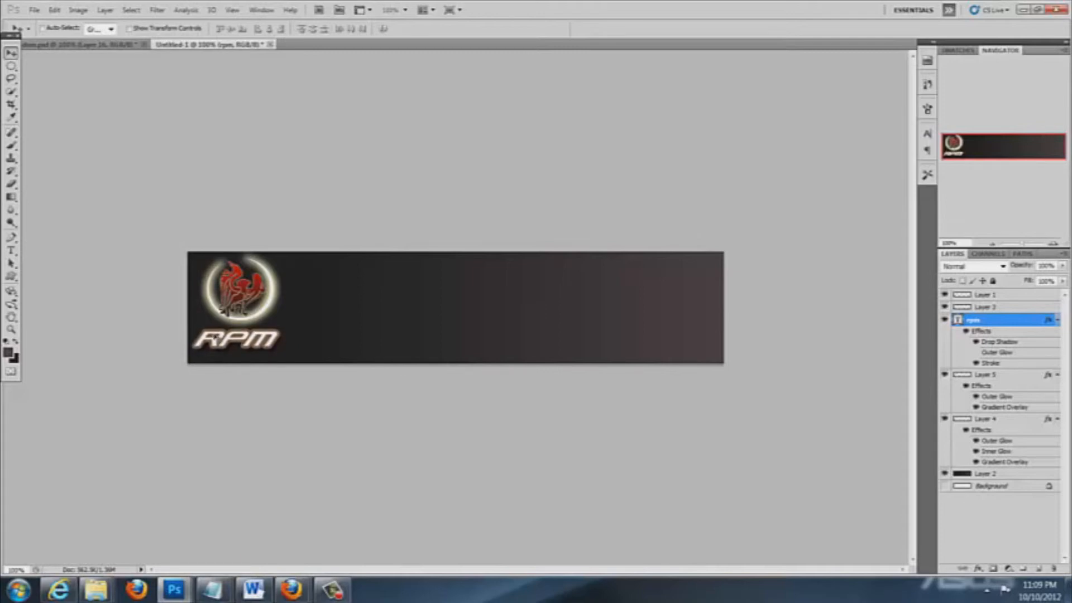
key(Right)
key(Right)
key(Right)
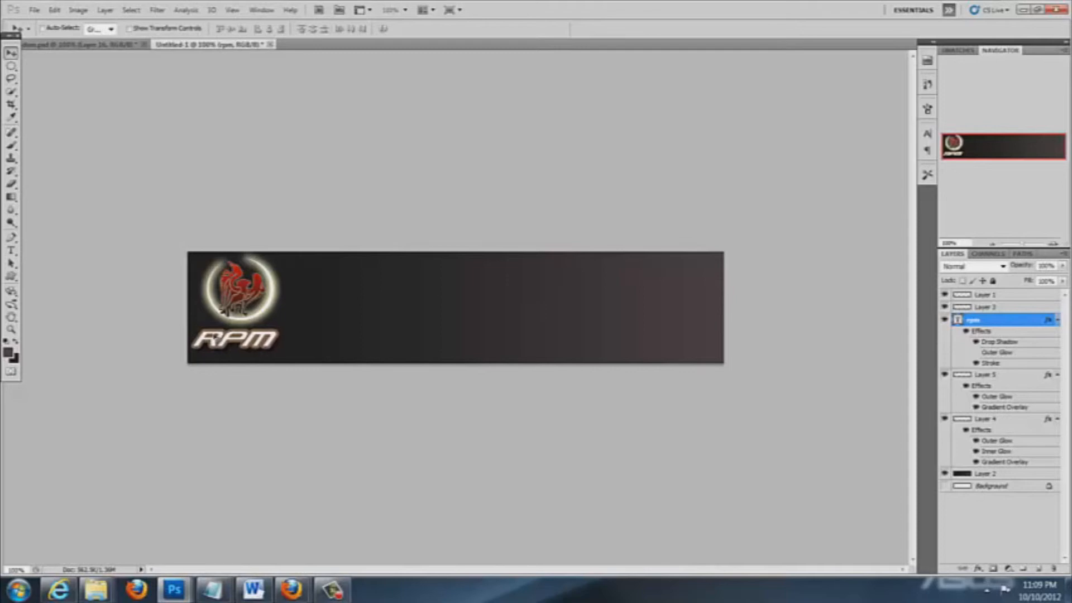
key(Down)
key(Down)
key(Right)
key(Right)
key(Right)
key(Right)
key(Right)
key(Down)
key(Down)
key(Down)
key(Down)
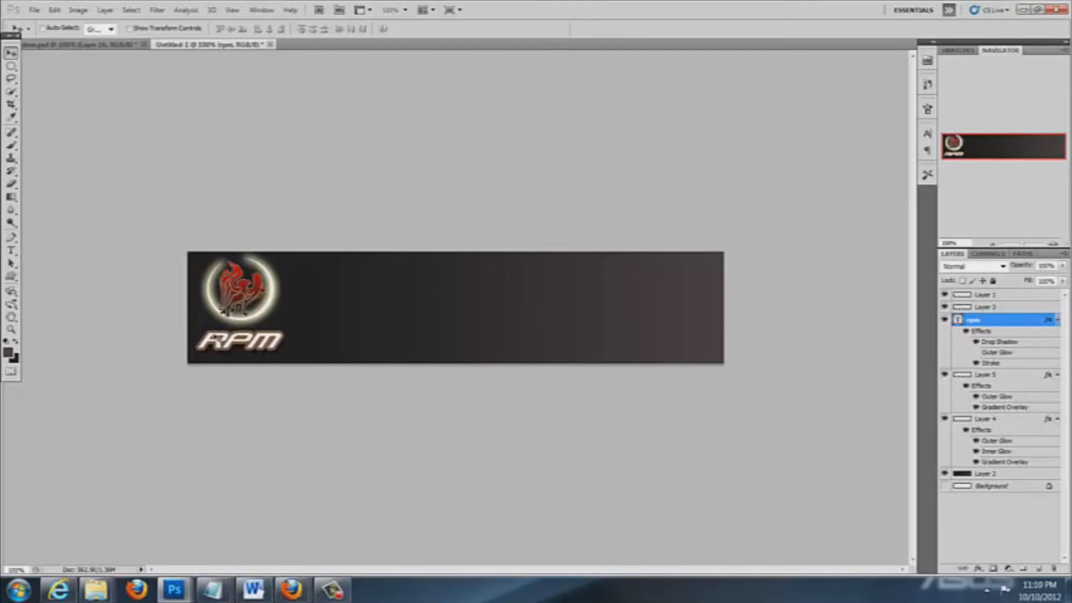
key(Left)
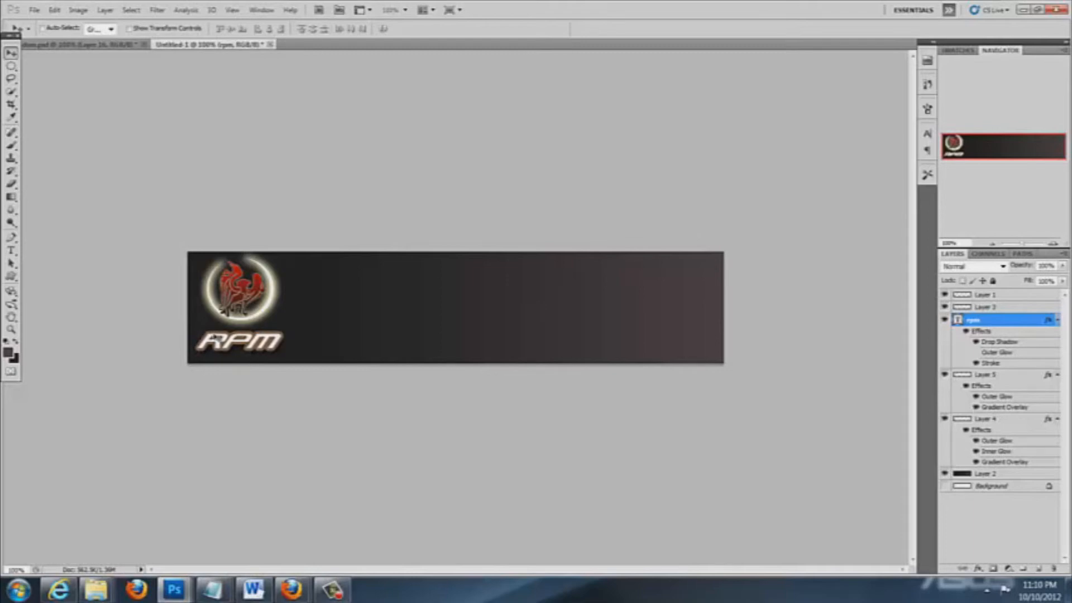
key(Left)
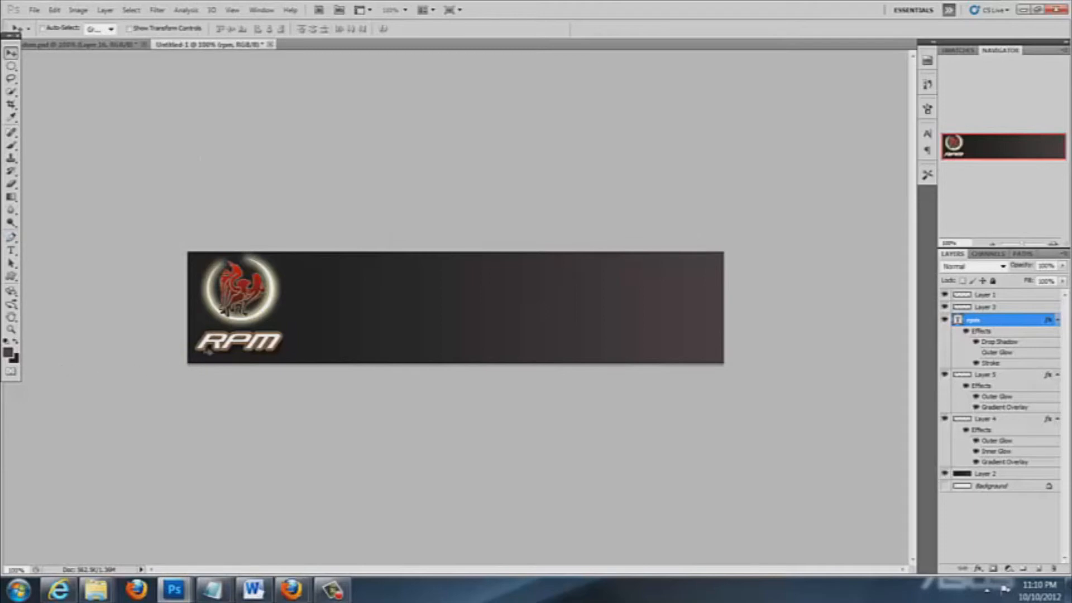
key(Left)
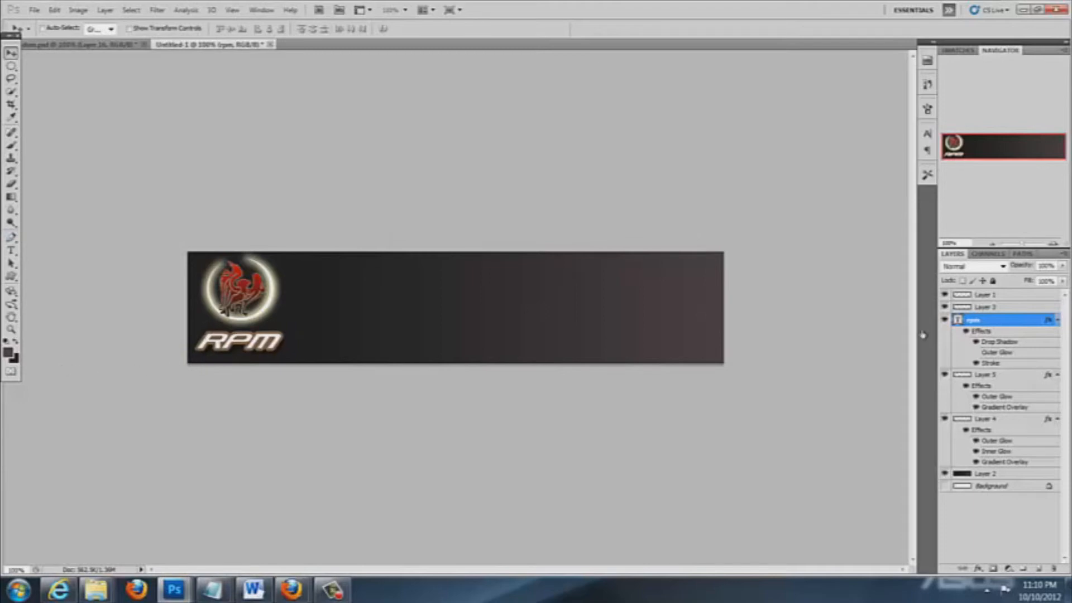
right_click(1002, 321)
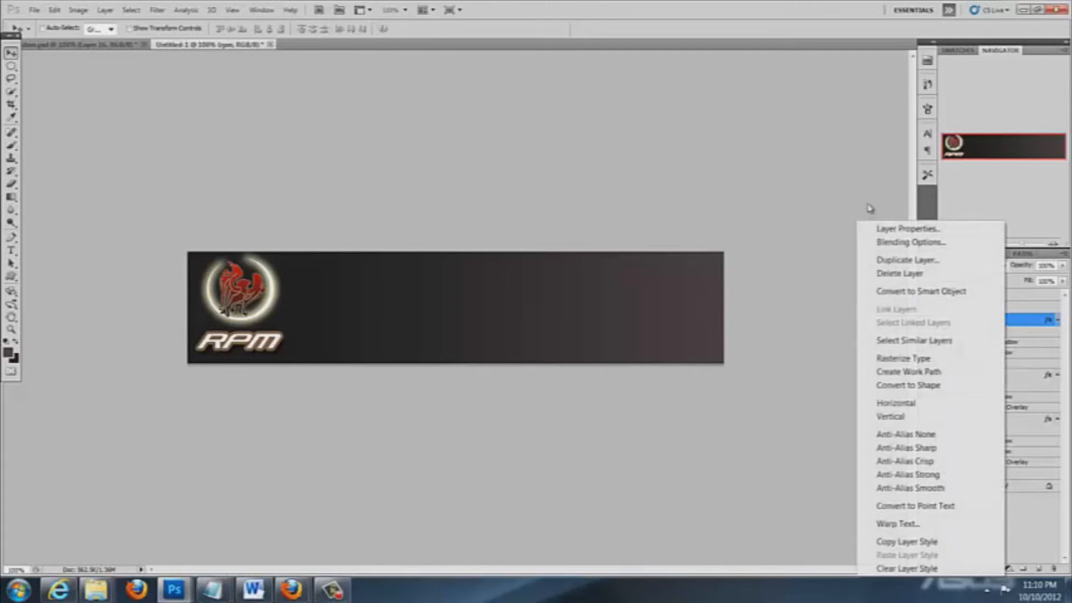
click(909, 242)
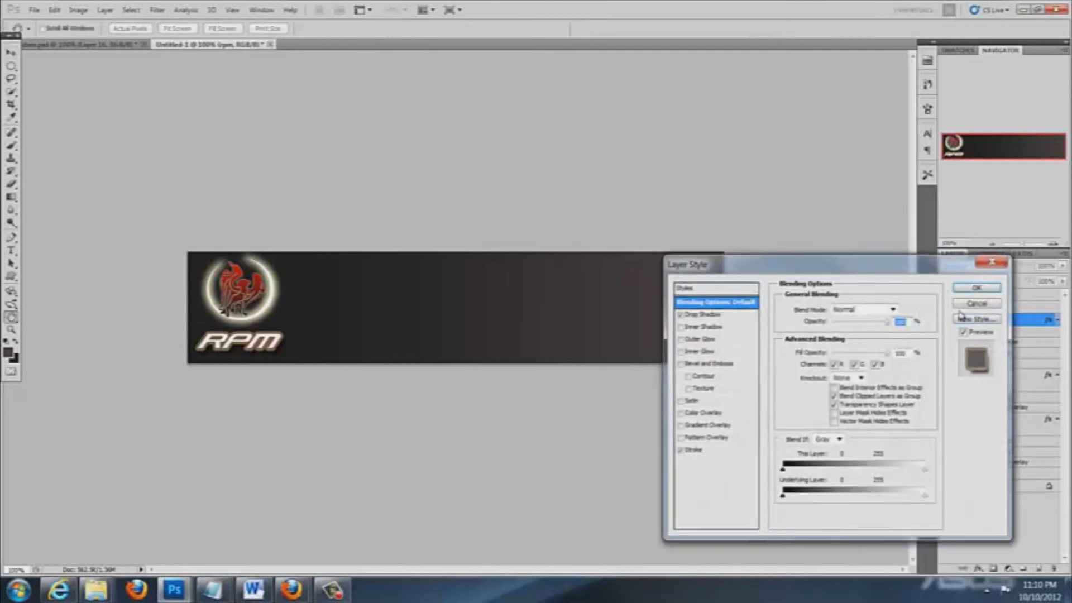
click(992, 262)
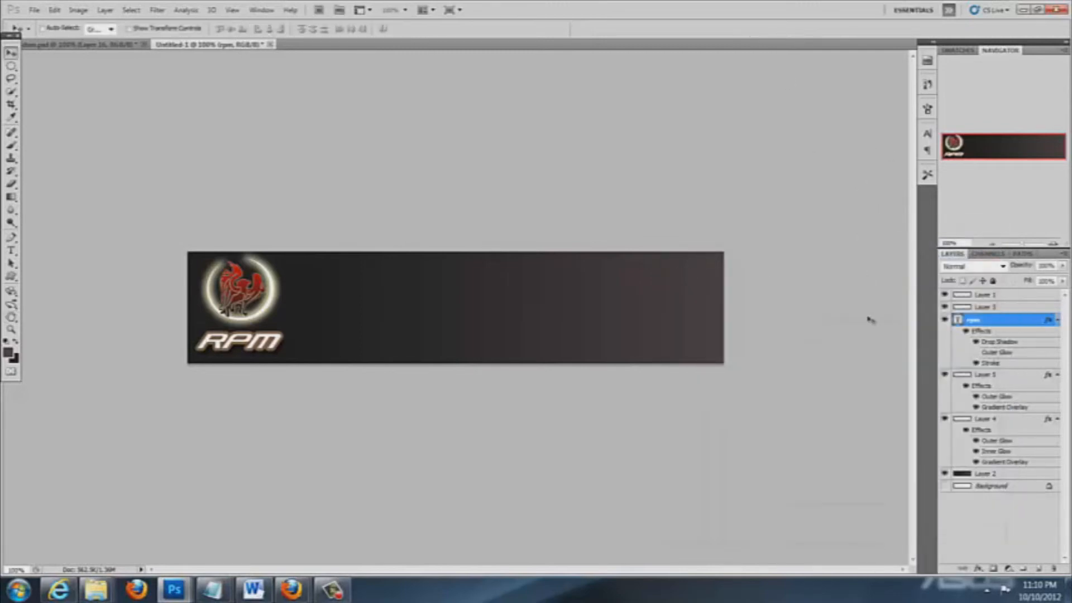
- Set the stroke size of the rpm text layer's style to 3 px
right_click(994, 331)
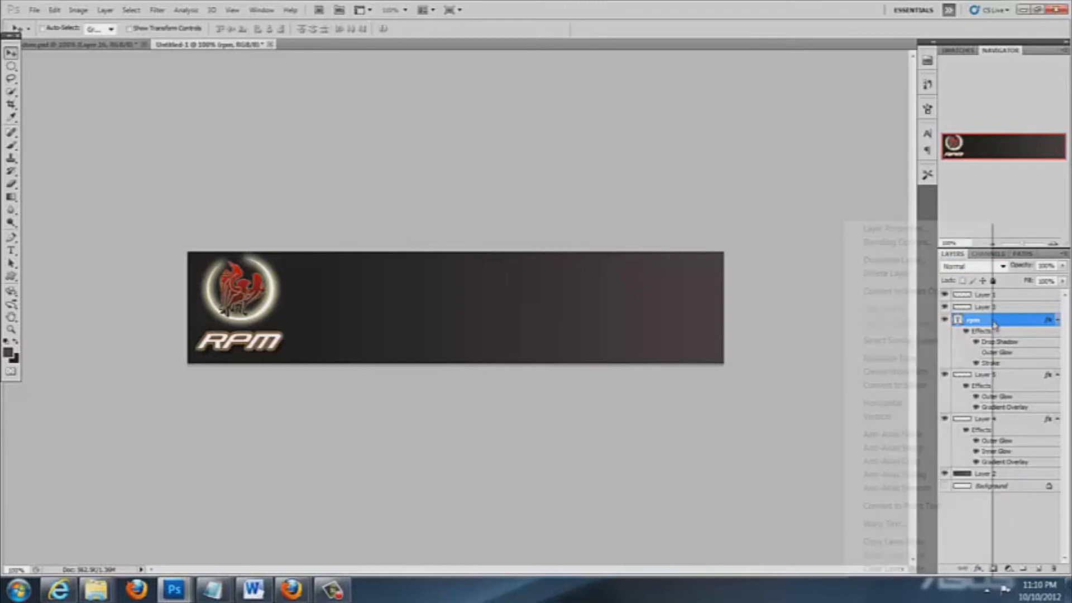
click(936, 249)
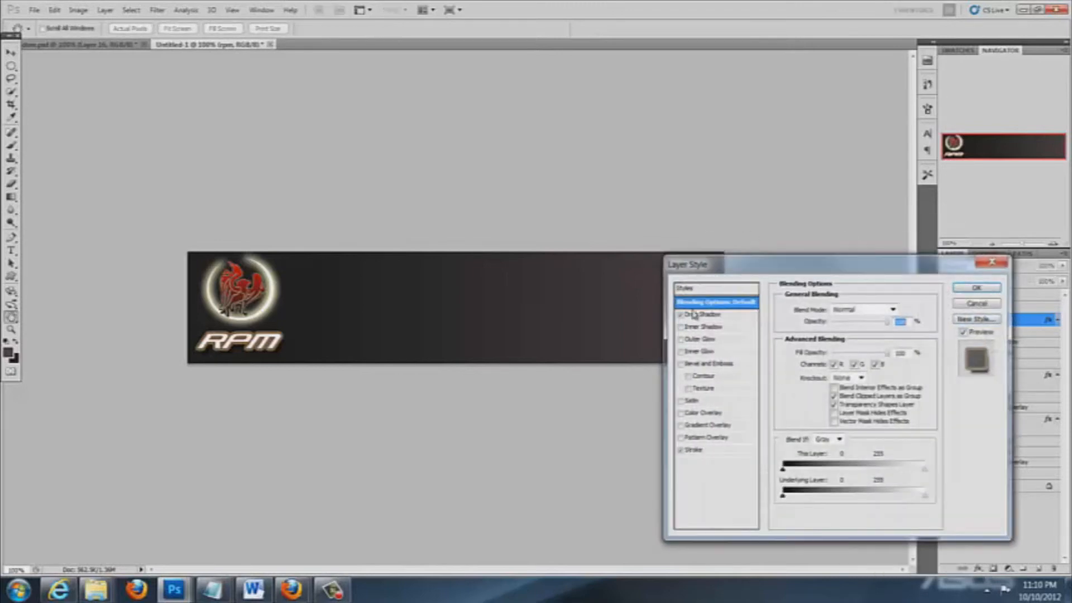
click(695, 450)
drag(898, 312, 879, 314)
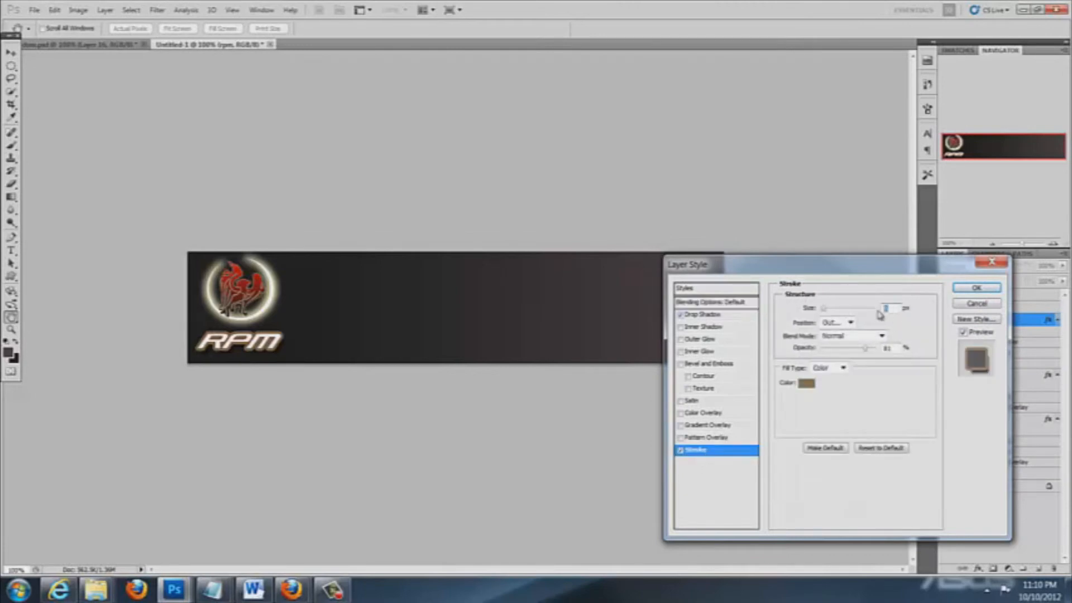
text(3)
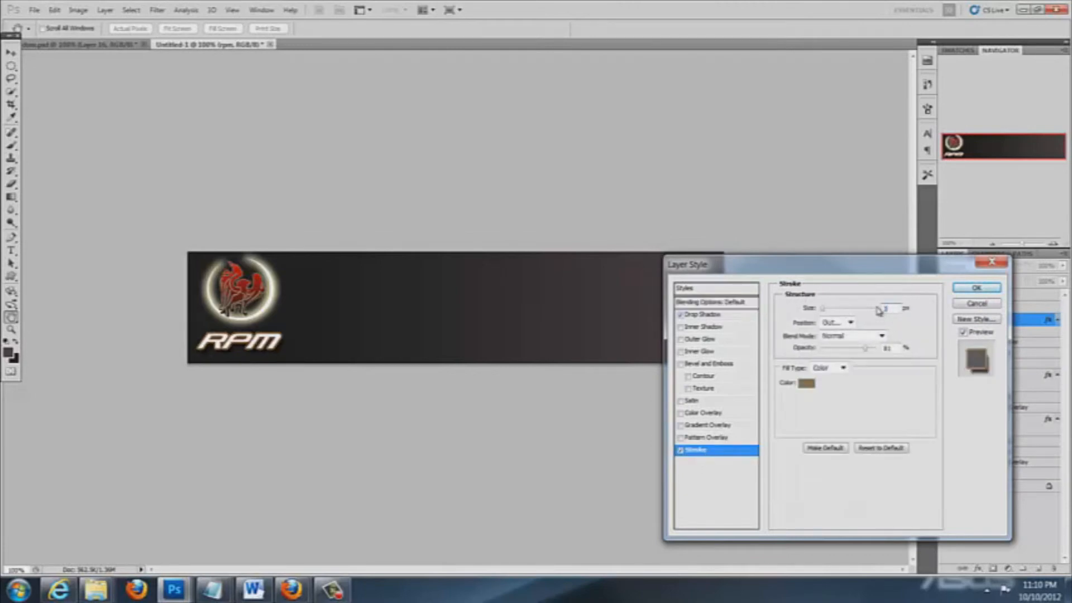
click(972, 290)
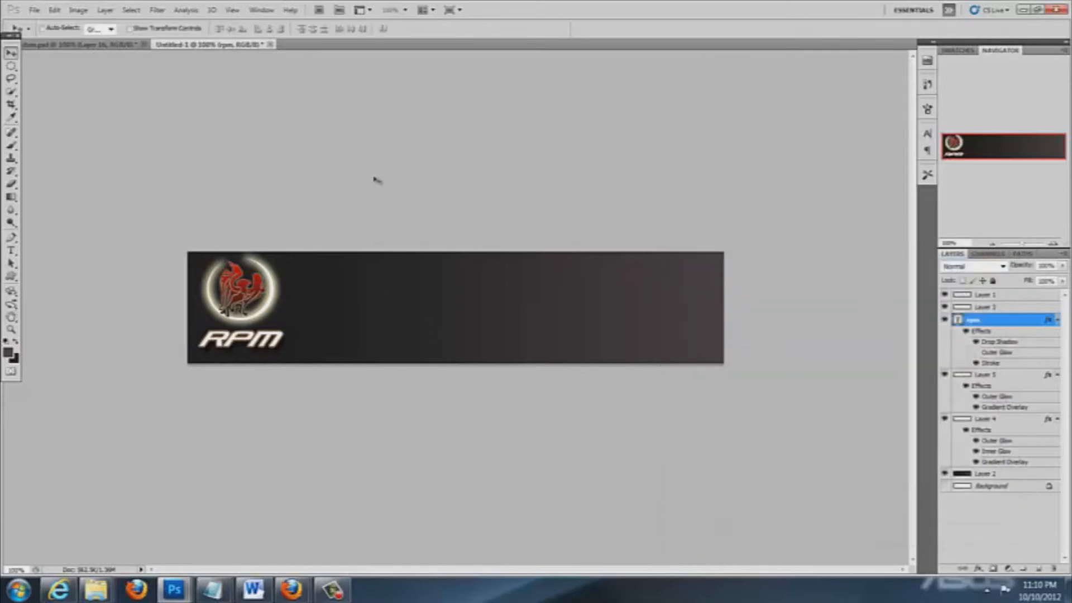
- Nudge the RPM text slightly left and down to recentre it beneath the phoenix emblem
key(Left)
key(Left)
key(Down)
key(Down)
key(Down)
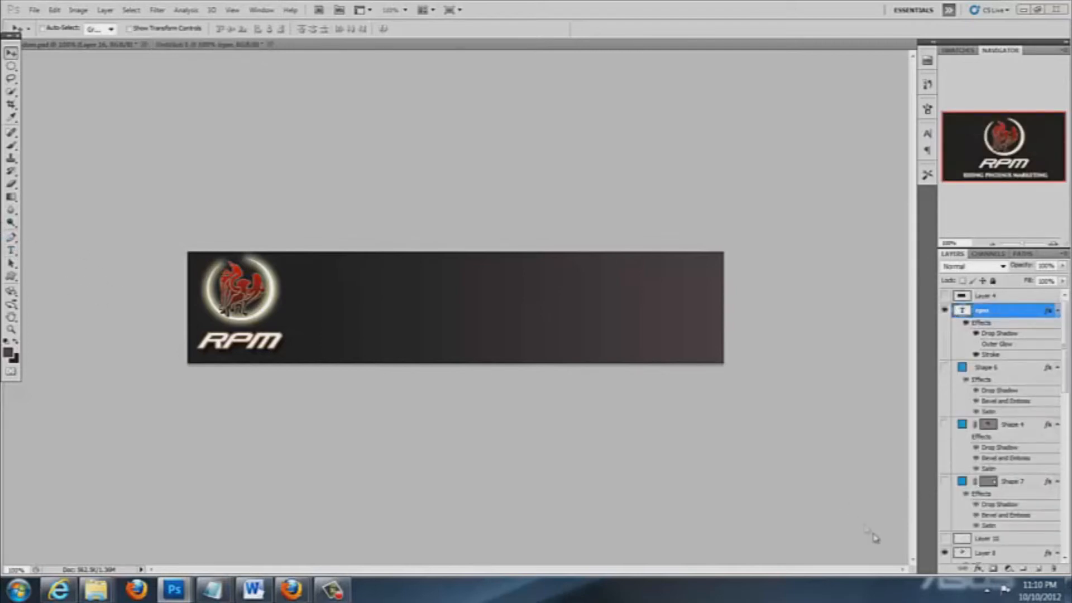
- Copy the rising phoenix marketing text layer from the logo document into the header and move it fully onto the banner
drag(1064, 355, 1068, 484)
drag(1014, 403, 486, 373)
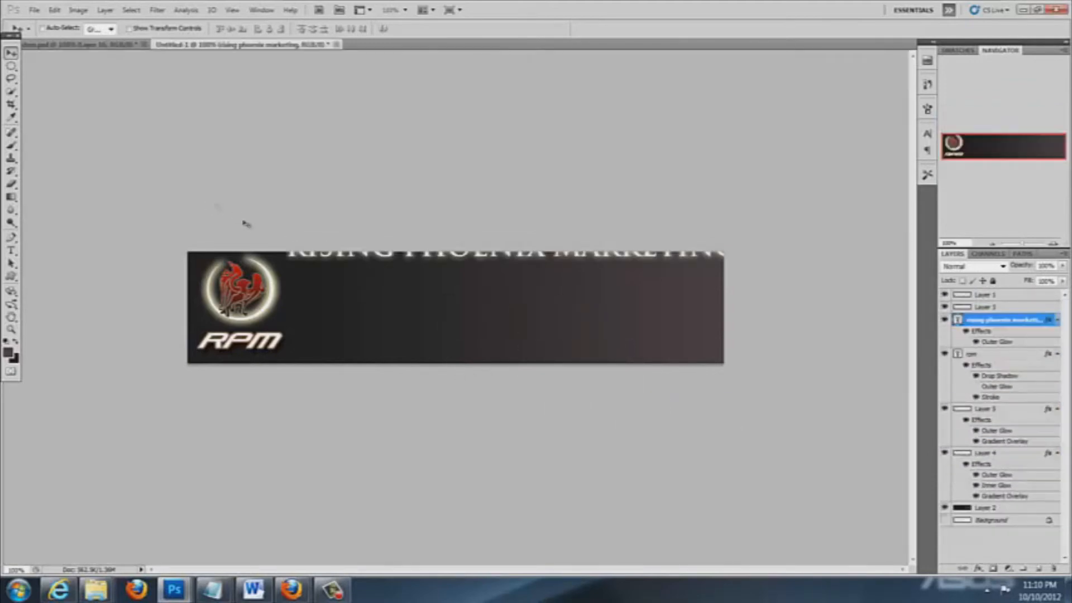
drag(318, 268, 275, 338)
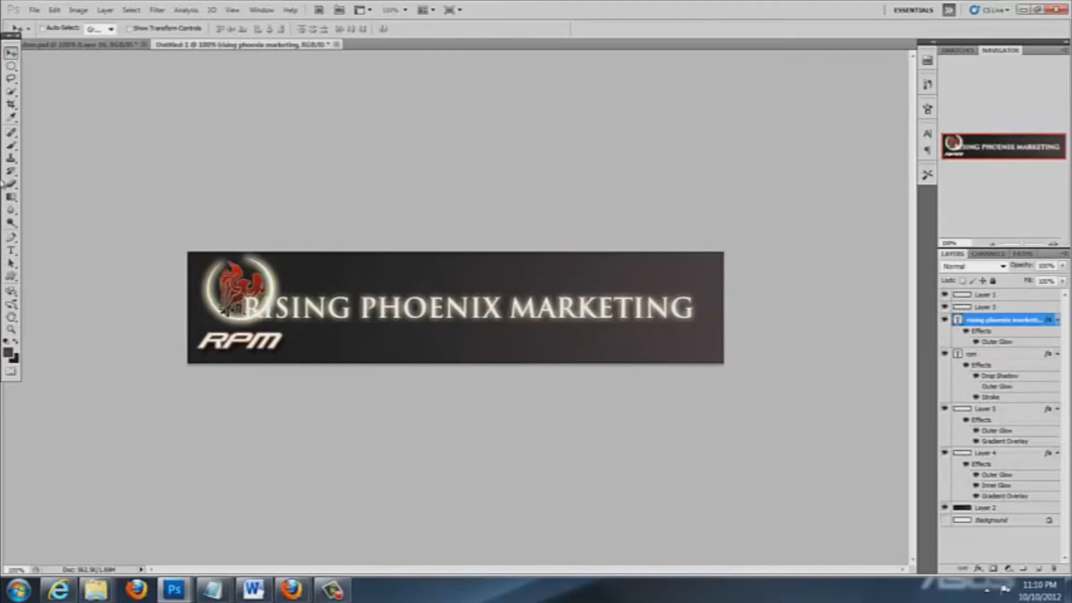
- Reduce the Rising Phoenix Marketing text, trying 30 pt and settling on 36 pt
click(12, 249)
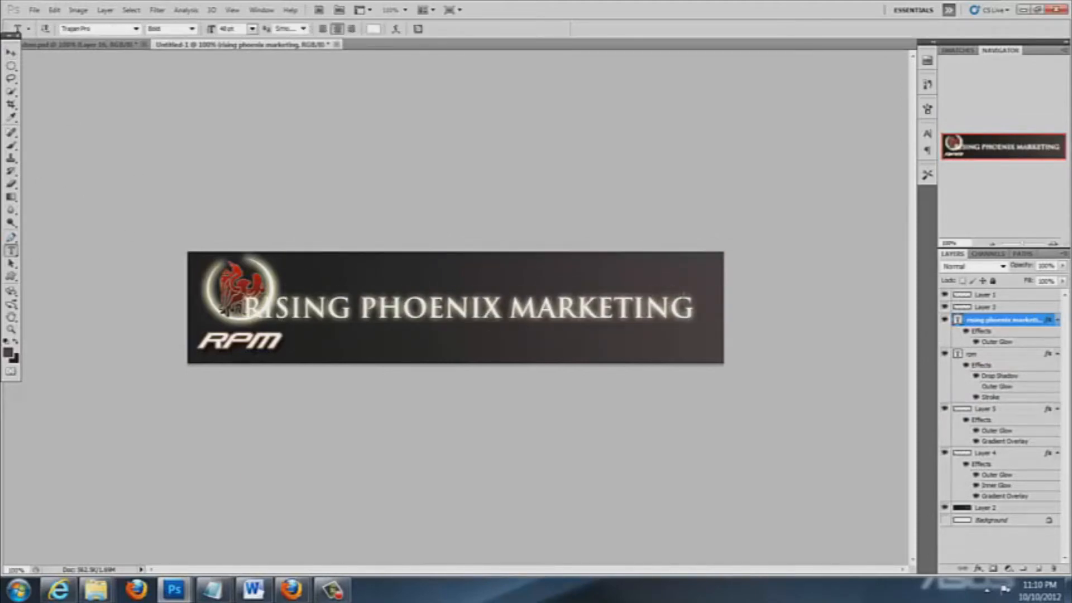
drag(695, 308, 36, 311)
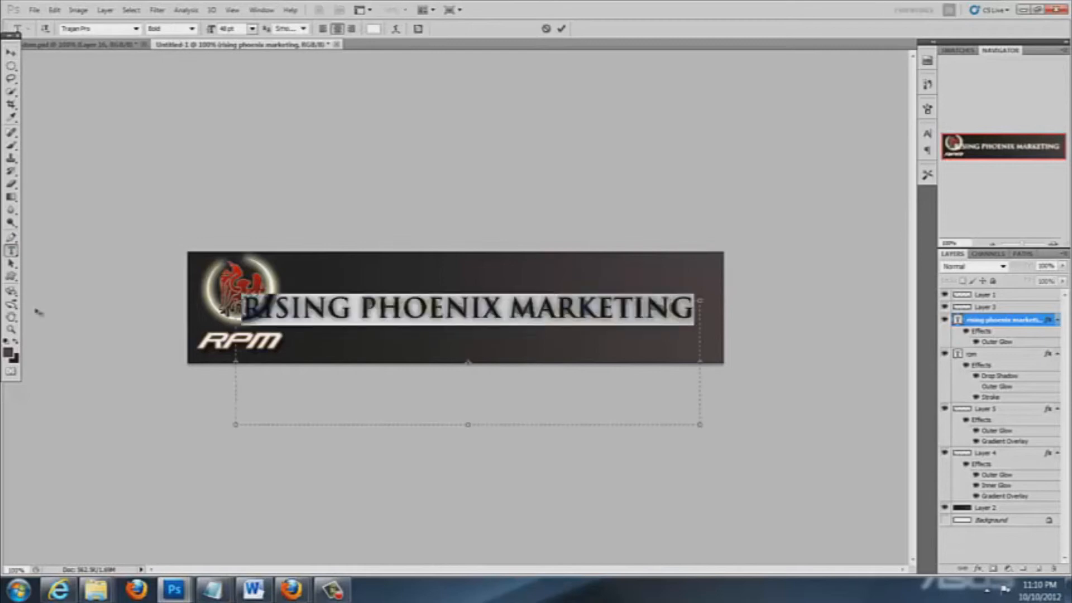
click(252, 29)
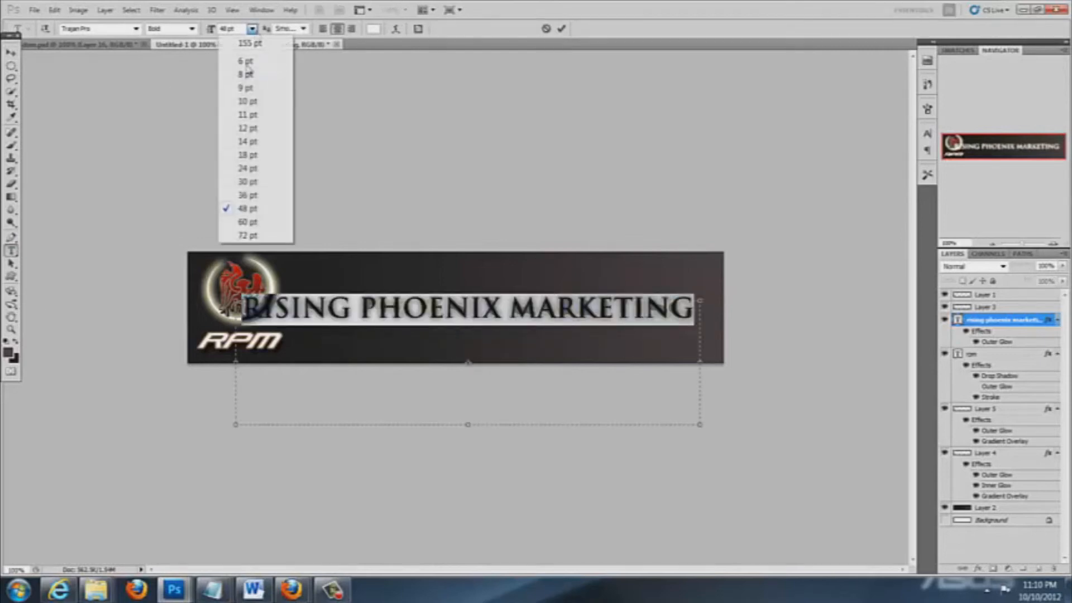
click(251, 178)
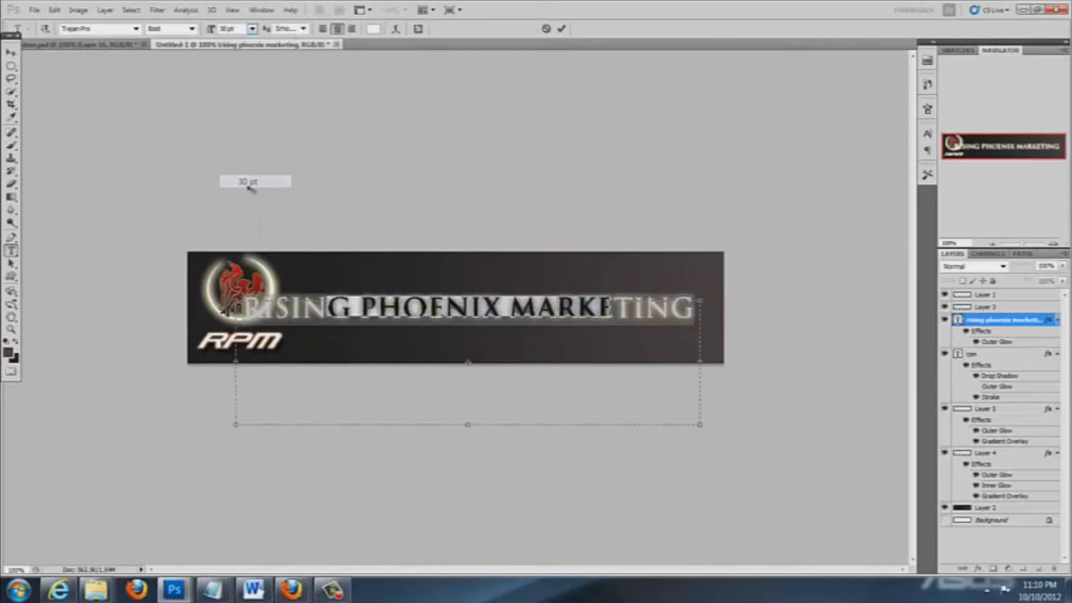
click(252, 29)
click(244, 194)
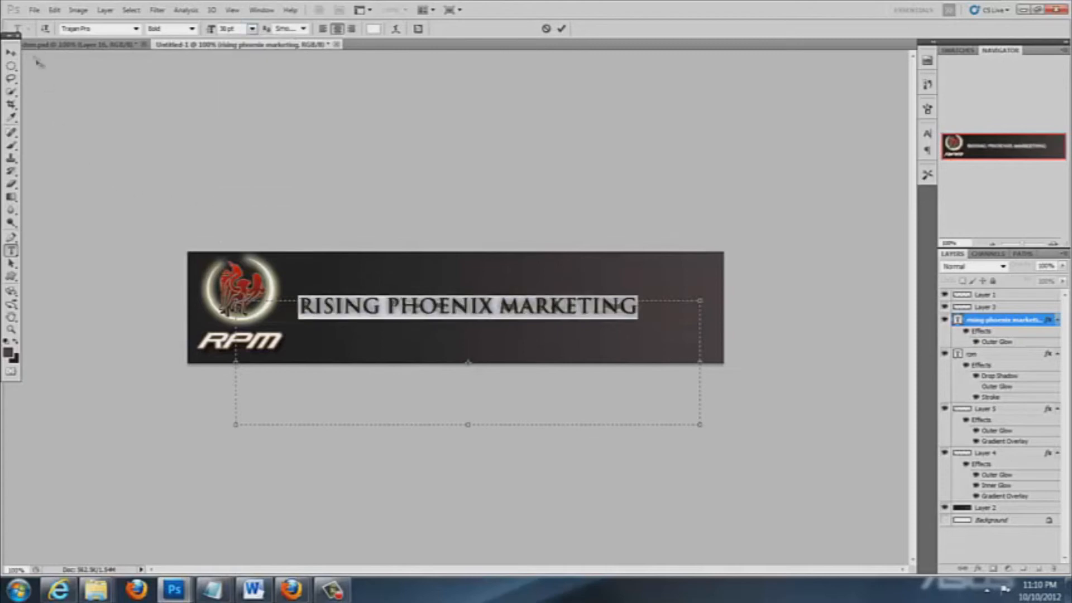
- Move the Rising Phoenix Marketing text up and left so it starts just beside the phoenix emblem
click(11, 52)
drag(441, 322, 423, 289)
key(ctrl+z)
key(ctrl+z)
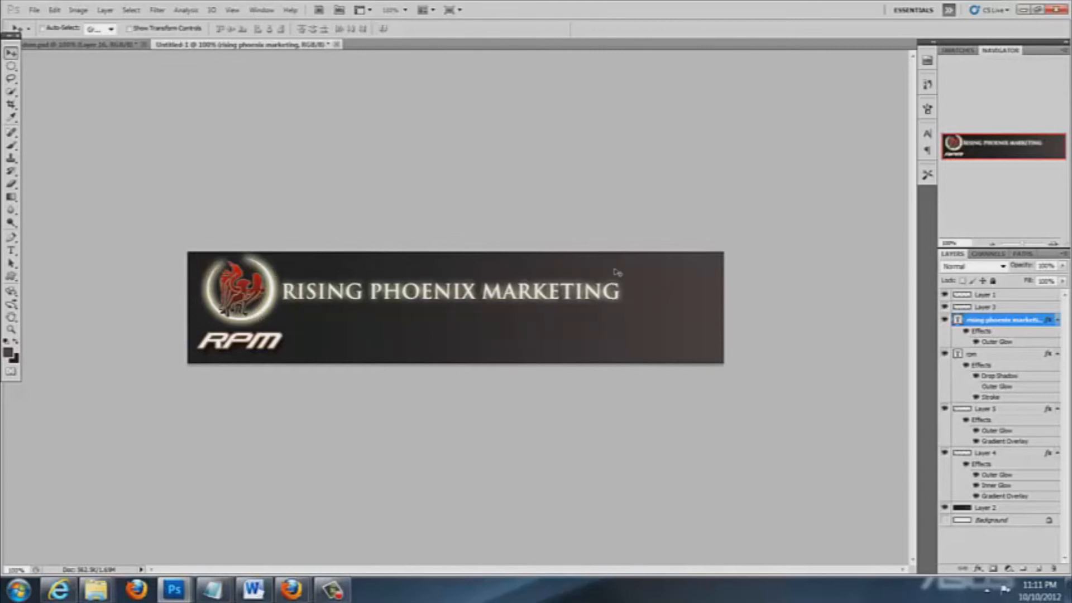
- Fine-tune the Rising Phoenix Marketing text in small nudges until it sits level with the emblem's centre, just to its right
key(Up)
key(Up)
key(Up)
key(Up)
key(Up)
key(Up)
key(Up)
key(Up)
key(Up)
key(Up)
key(Up)
key(Up)
key(Up)
key(Up)
key(Up)
key(Up)
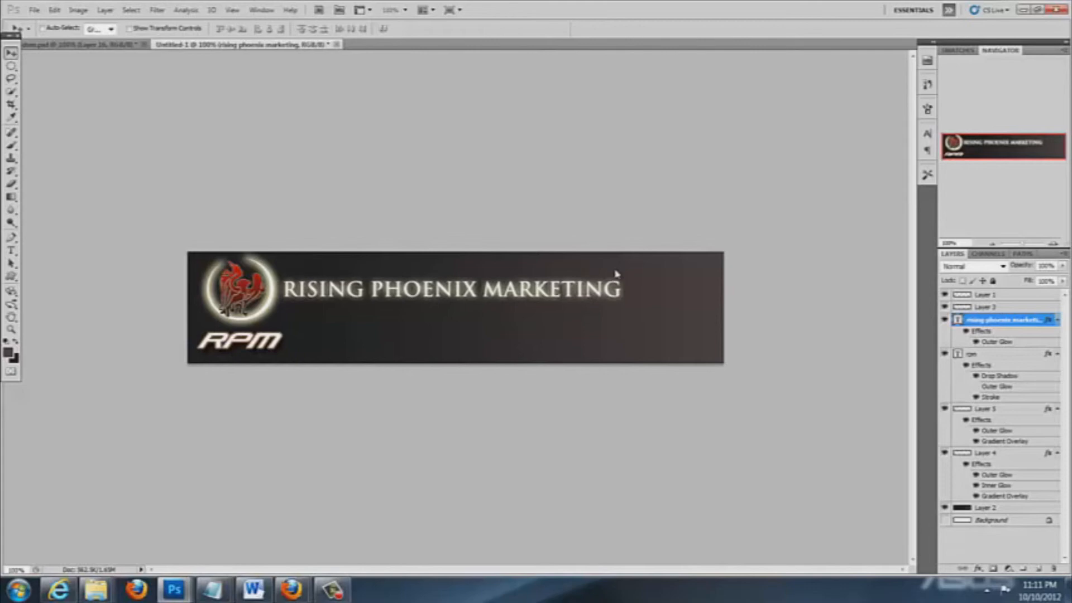
key(Up)
key(Up)
key(Up)
key(Up)
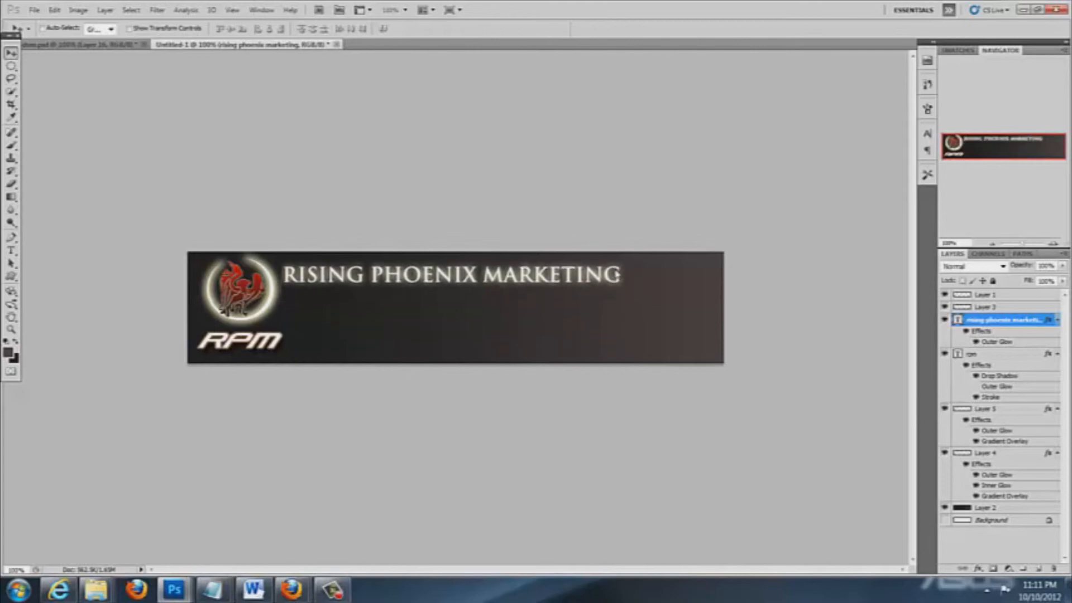
key(Down)
key(Down)
key(Down)
key(Down)
key(Down)
key(Down)
key(Down)
key(Down)
key(Down)
key(Down)
key(Down)
key(Down)
key(Down)
key(Down)
key(Down)
key(Down)
key(Down)
key(Down)
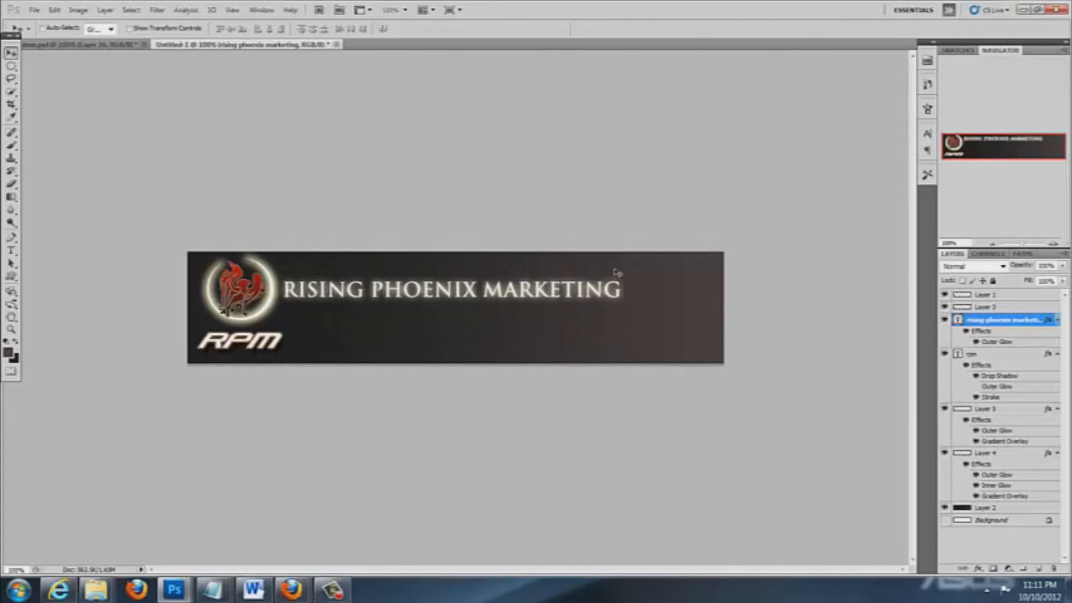
key(Down)
key(Down)
key(Up)
key(Up)
key(Up)
key(Up)
key(Right)
key(Right)
key(Left)
key(Left)
key(Left)
key(Left)
key(Left)
key(Left)
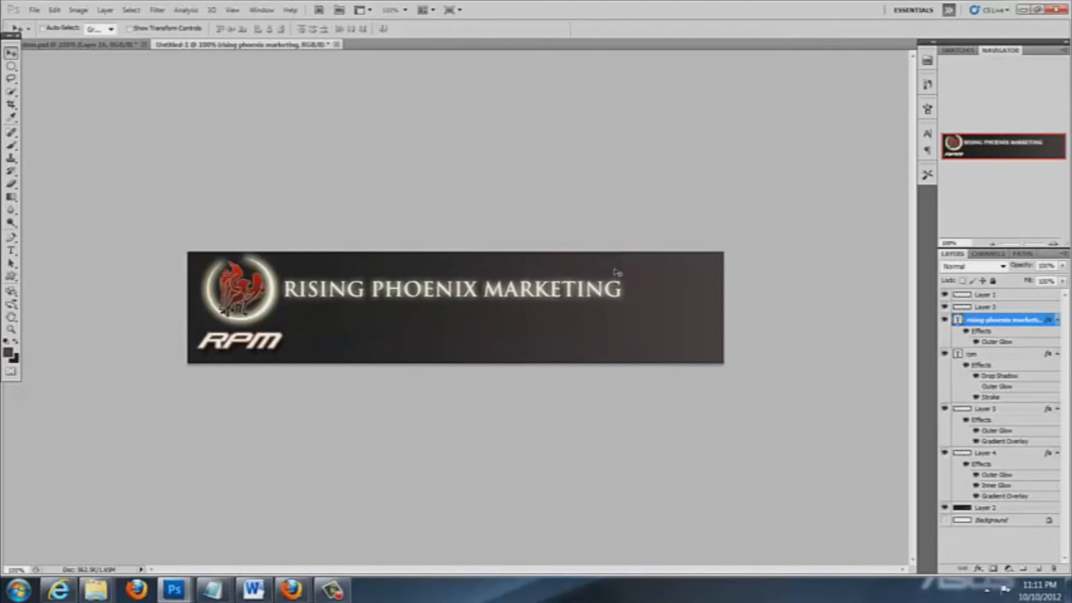
key(Down)
key(Down)
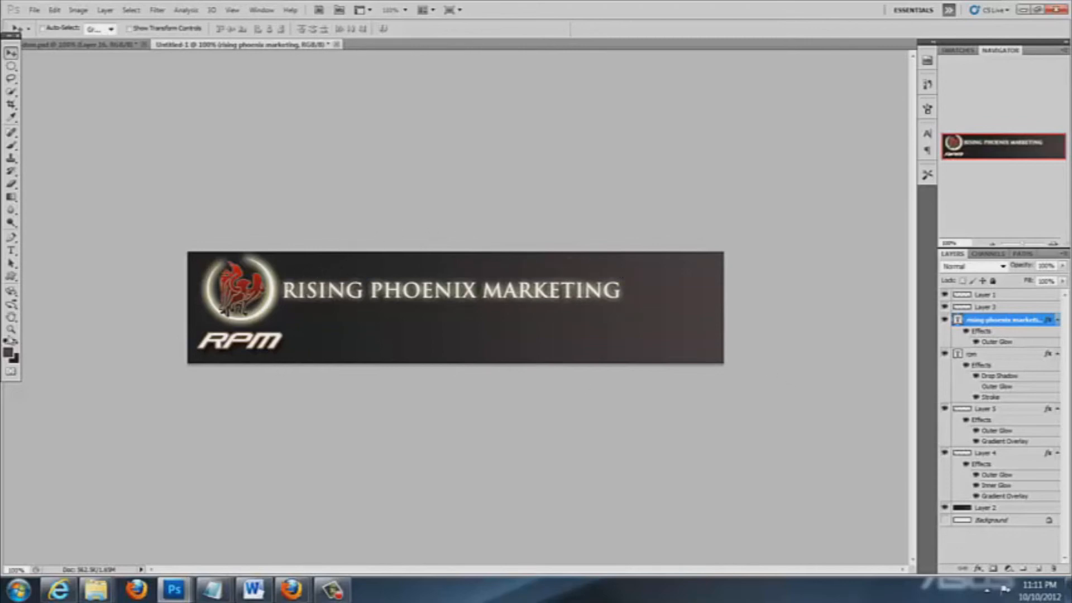
- Set a near-black foreground colour and redraw Layer 2's linear gradient until it runs horizontally from near-black at the logo to dark brown
click(8, 353)
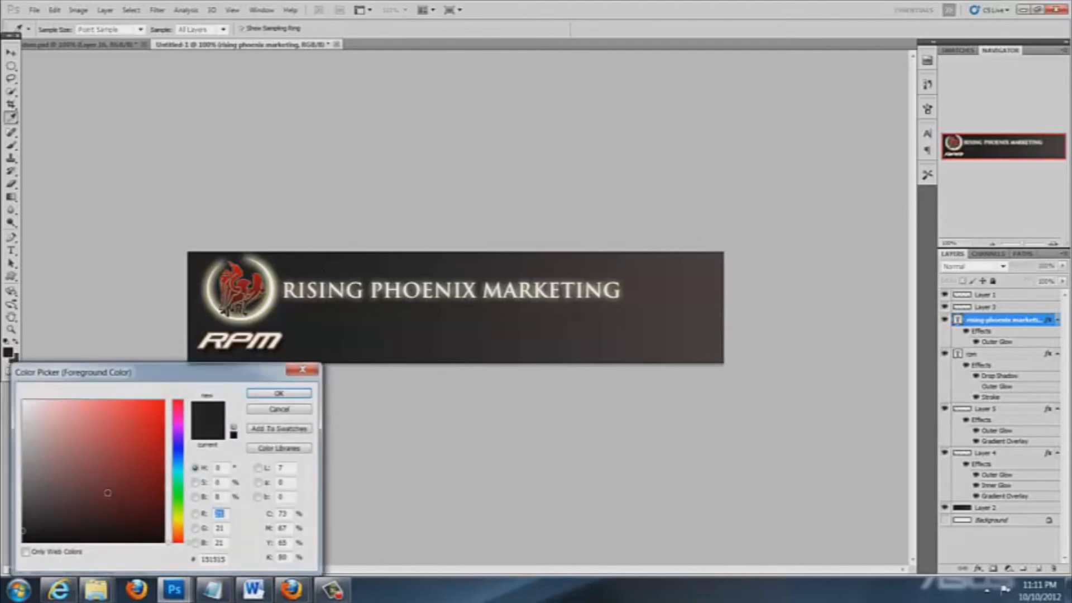
click(307, 396)
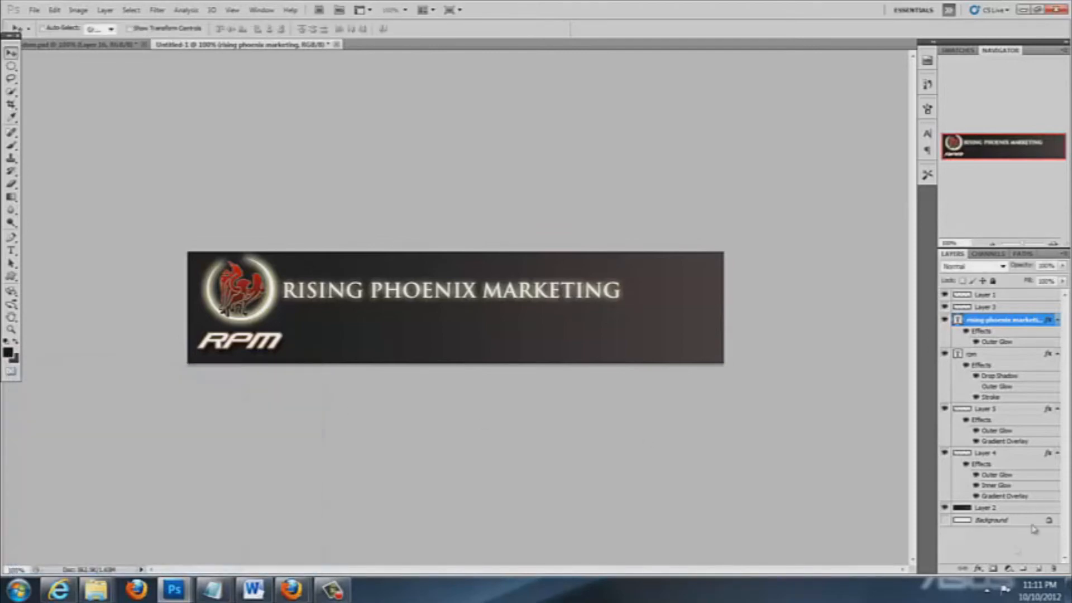
click(985, 508)
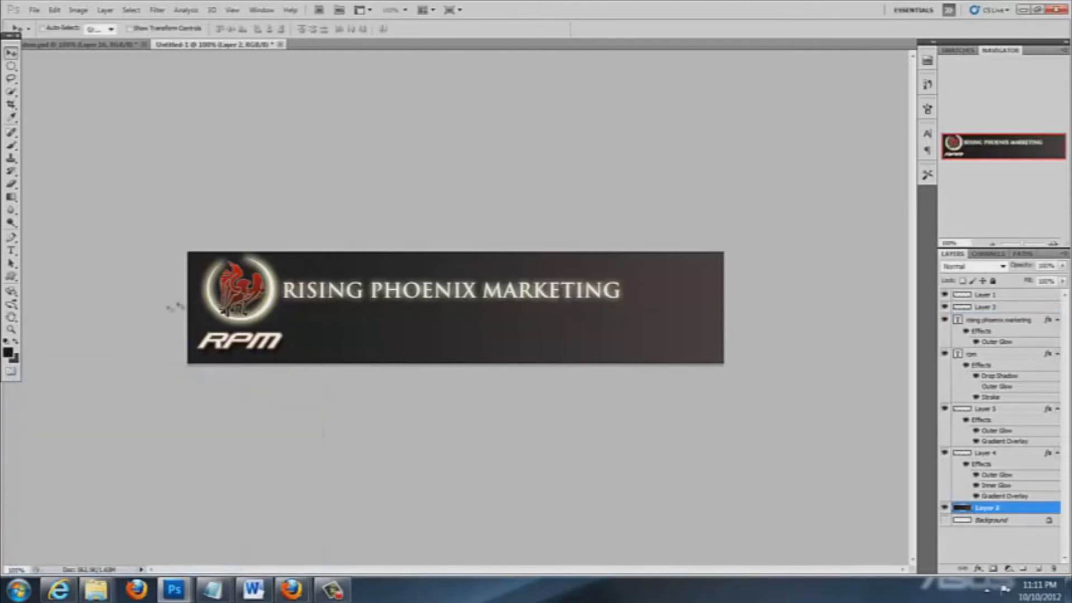
click(11, 197)
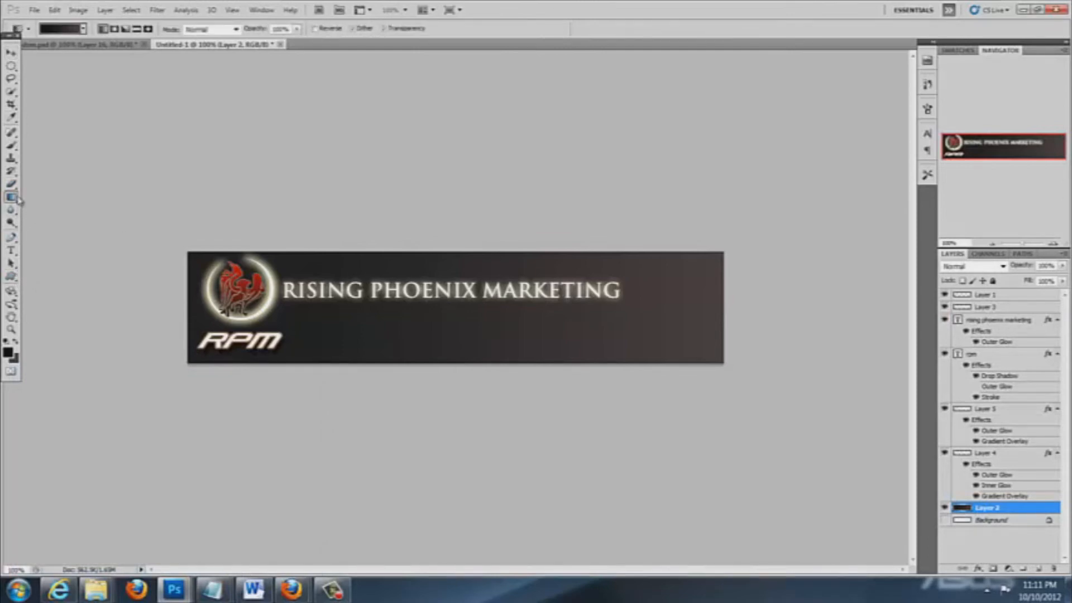
drag(660, 329, 428, 308)
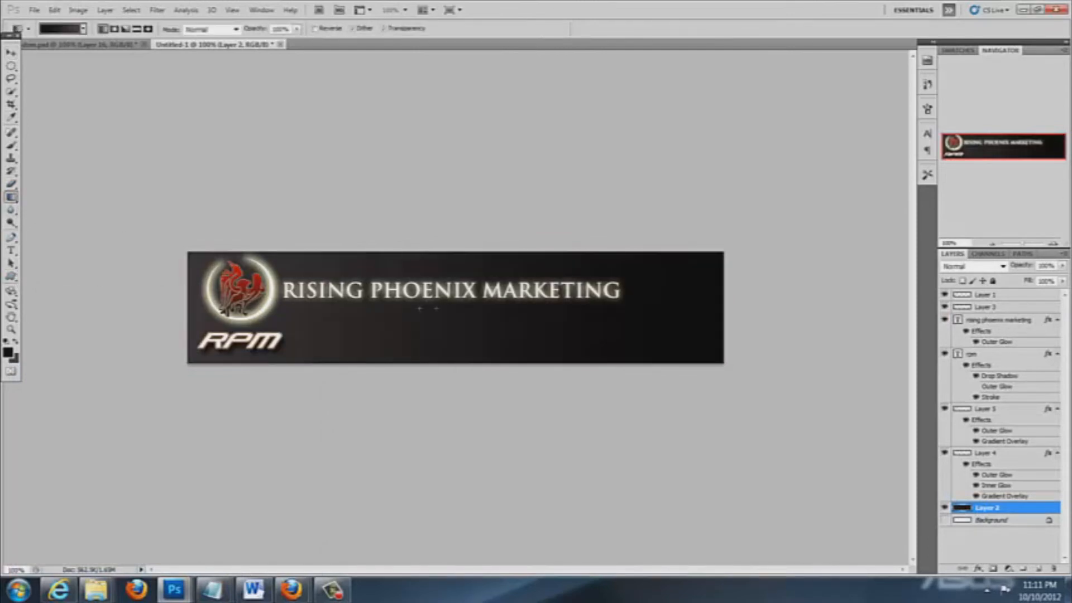
drag(265, 318, 825, 300)
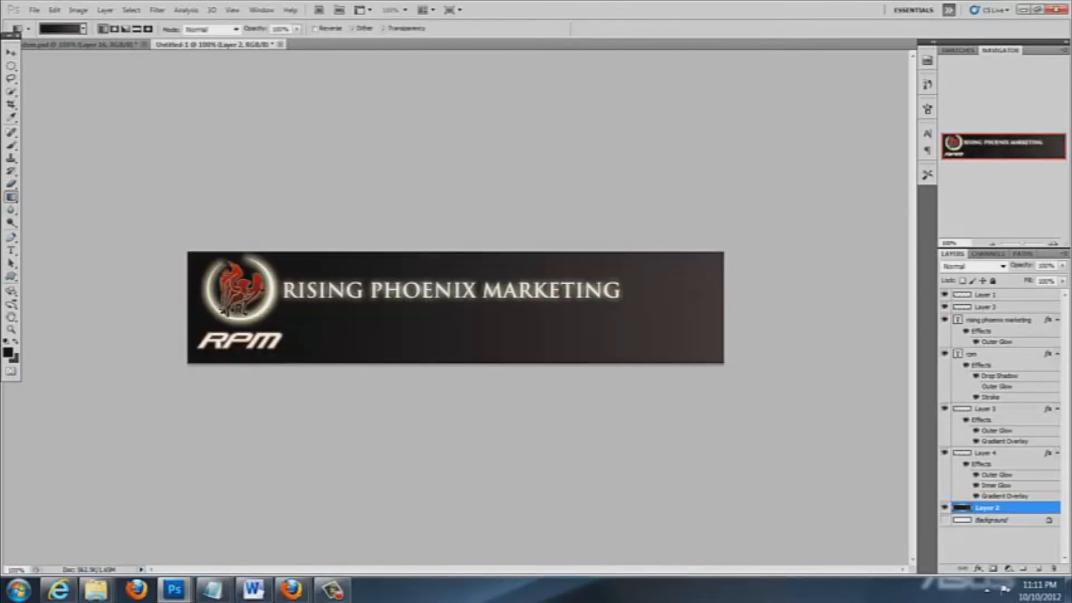
drag(196, 253, 636, 319)
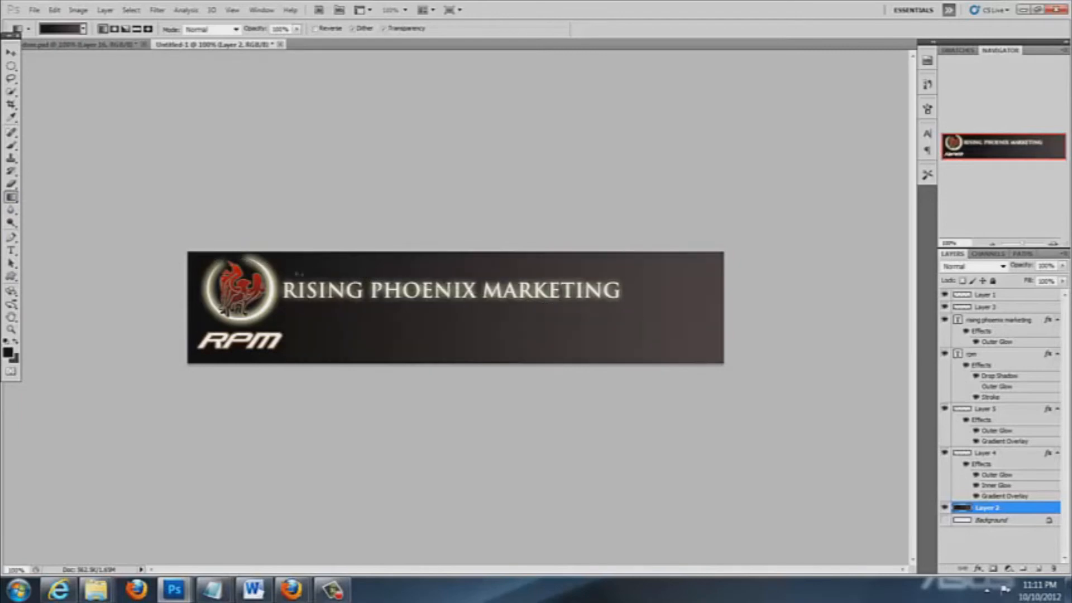
drag(275, 262, 425, 280)
drag(303, 306, 544, 323)
drag(333, 327, 729, 333)
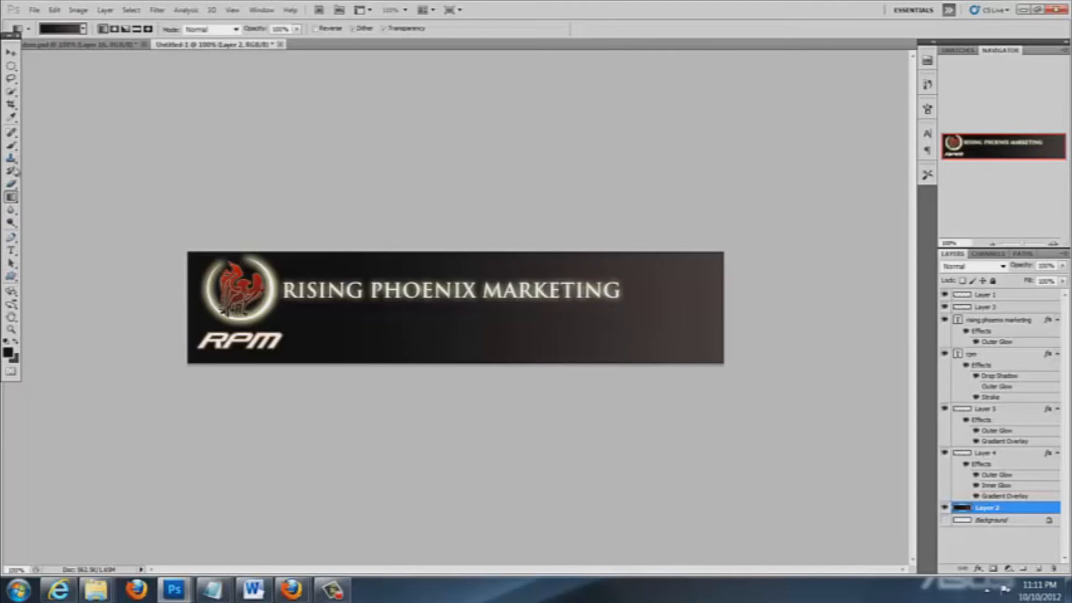
- On a new layer above Layer 2, select a full-width rectangular band behind the title text and fill it with the dark gradient
click(11, 66)
right_click(11, 68)
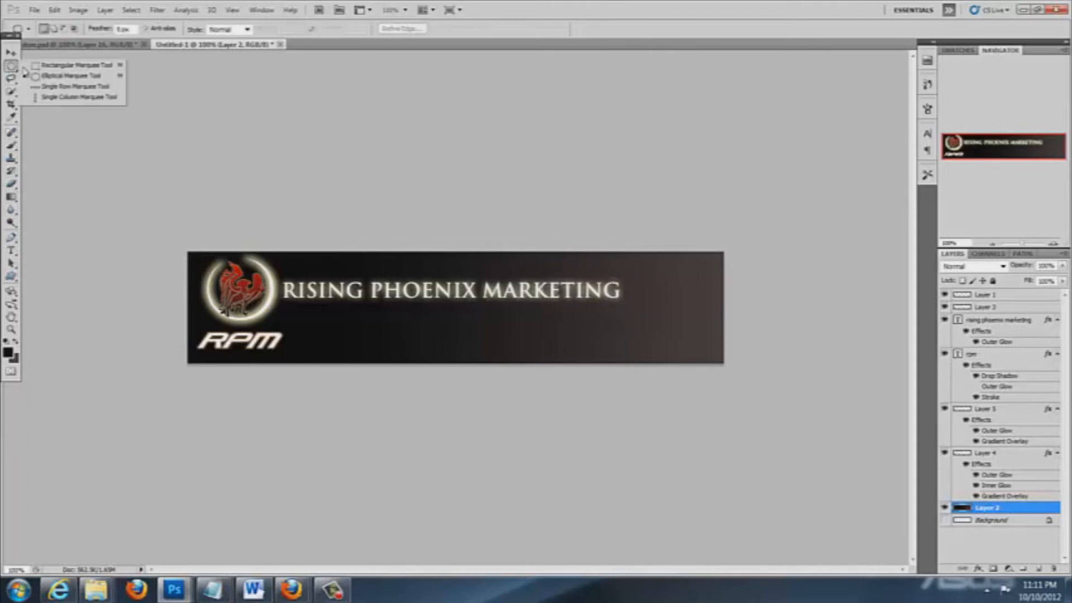
click(45, 68)
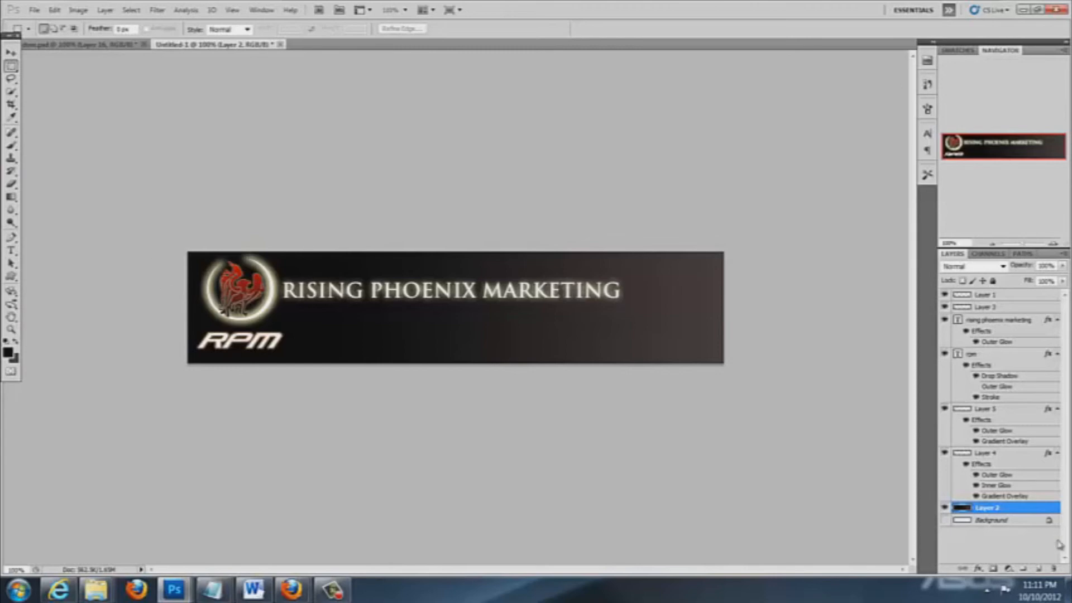
click(1039, 568)
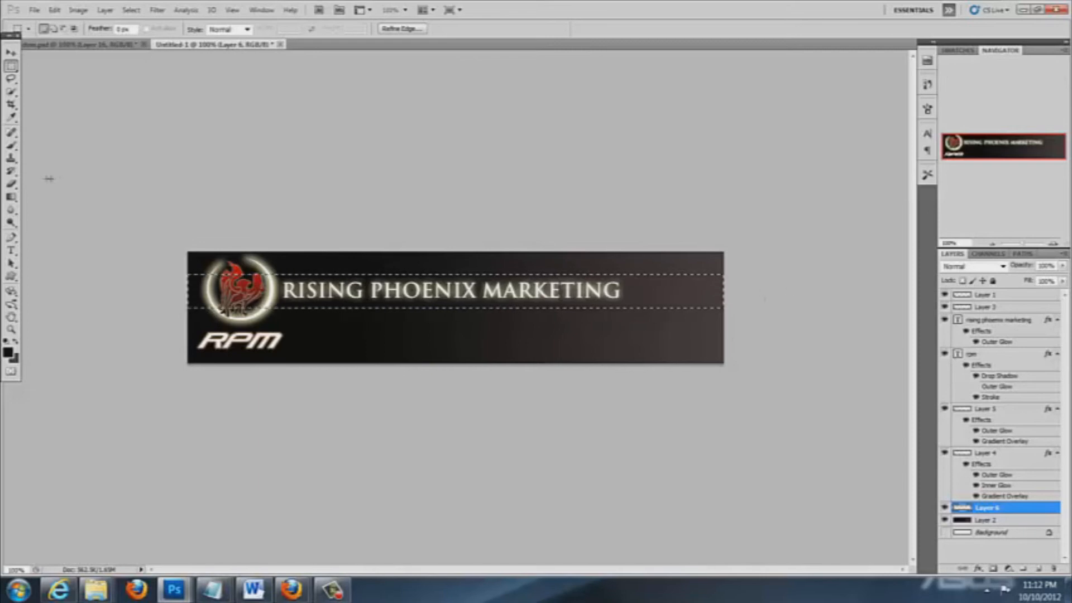
click(11, 197)
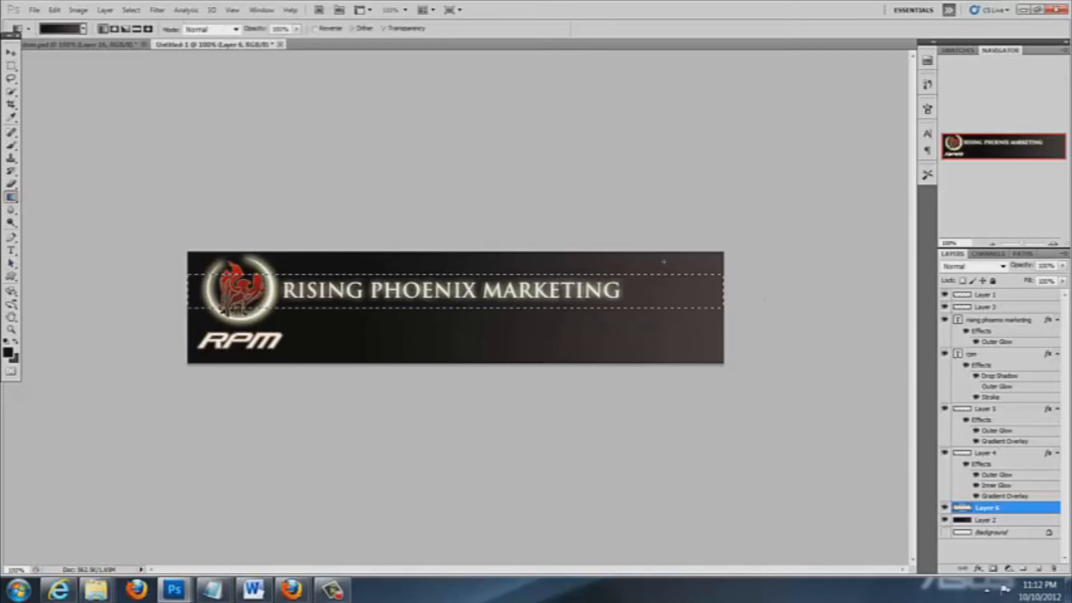
drag(189, 291, 1007, 314)
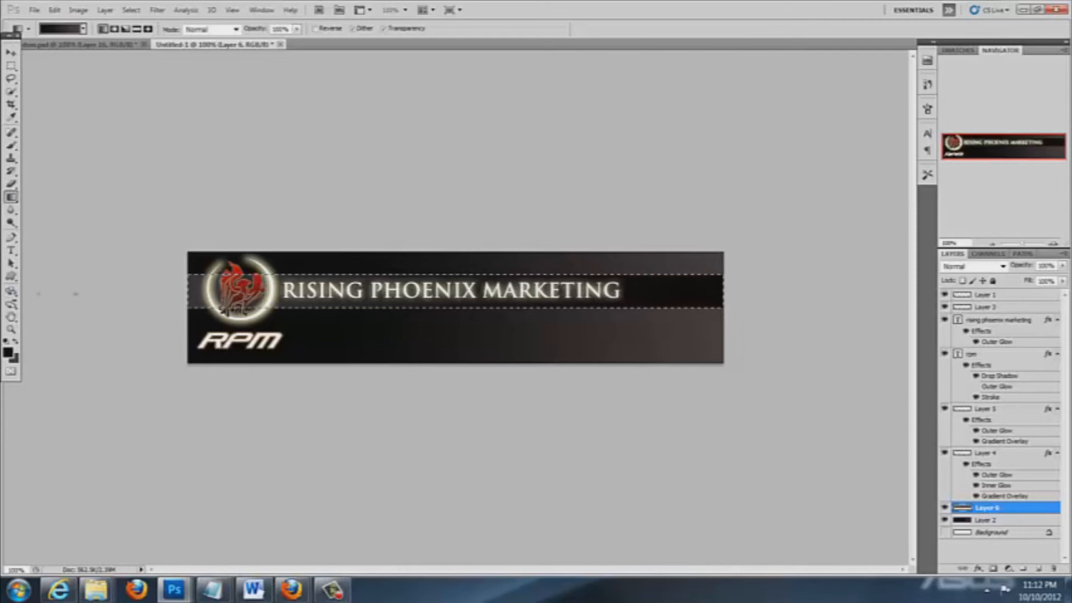
- Redraw the gradient in Layer 6's band until it runs near-black out to the header's far end, and deselect the band
drag(690, 290, 72, 287)
key(ctrl+z)
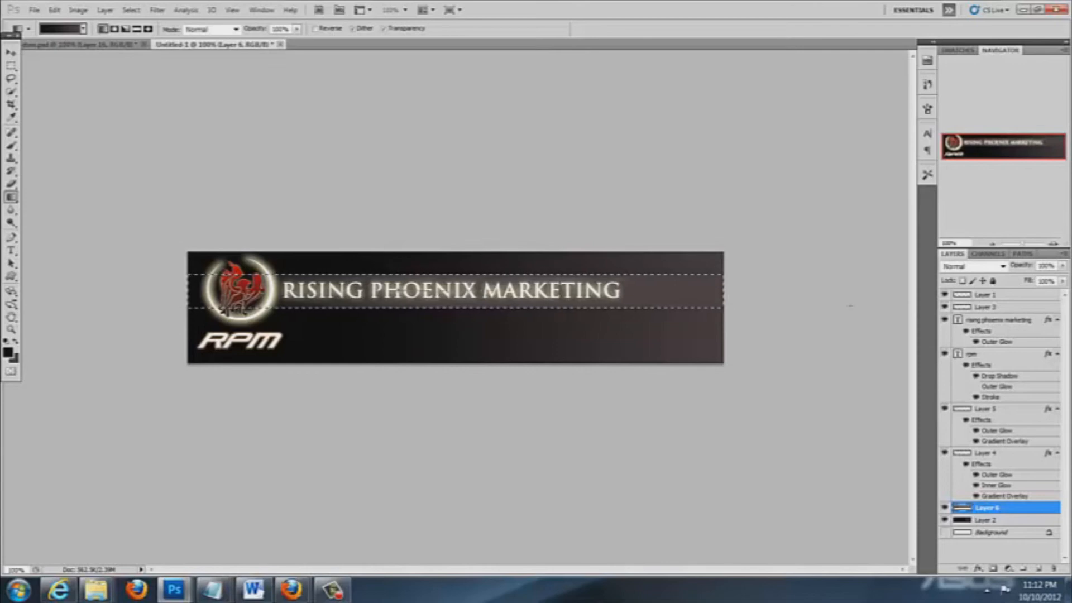
drag(649, 290, 849, 296)
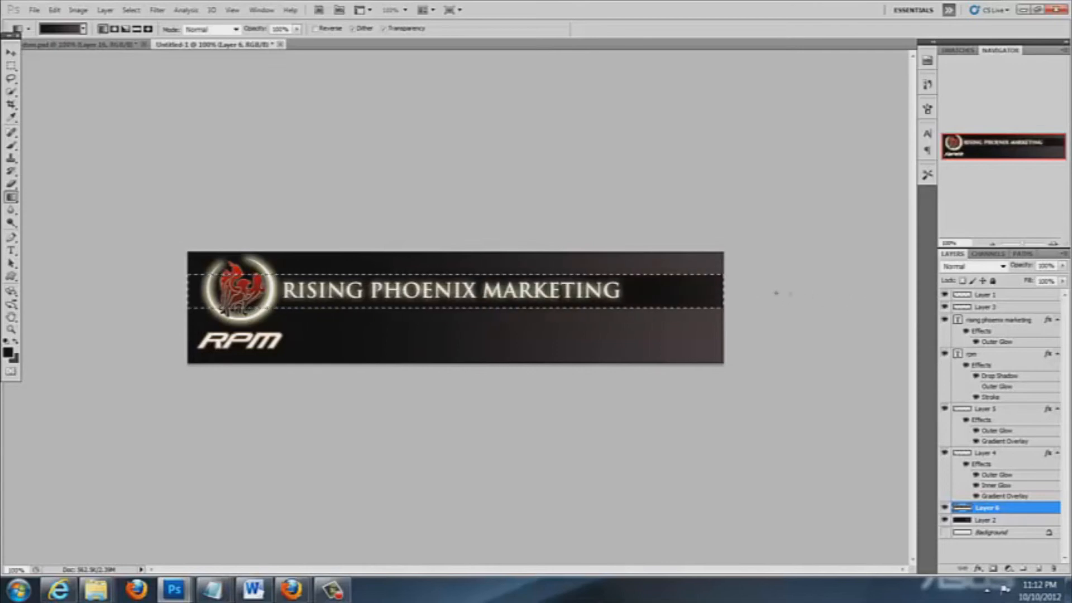
key(ctrl+z)
key(m)
click(366, 518)
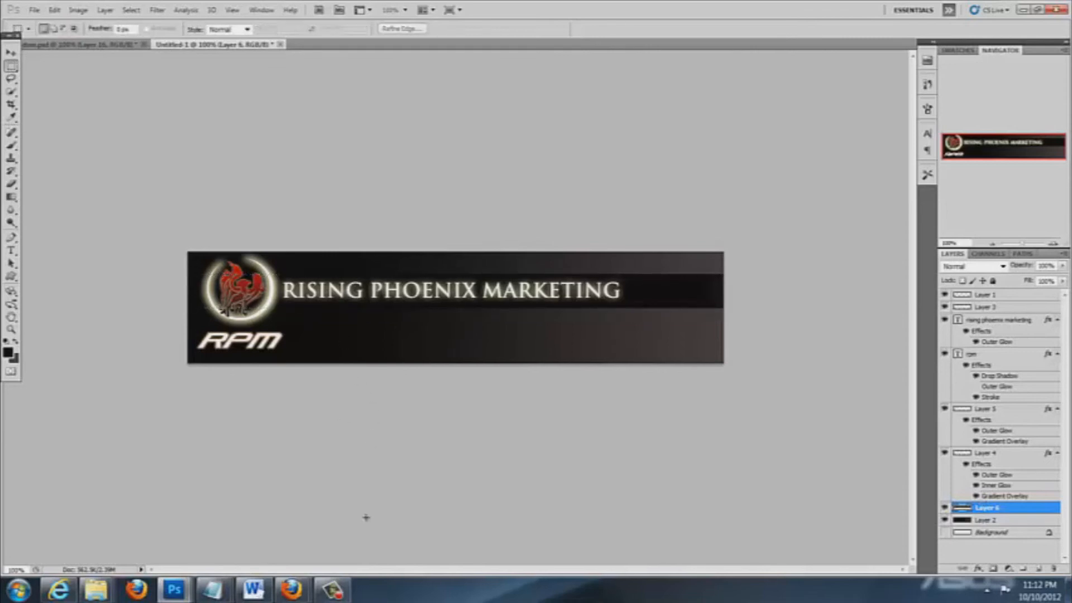
- Toggle the visibility of Layer 6, Layer 4 and Layer 5 to check which header element each one holds
click(944, 508)
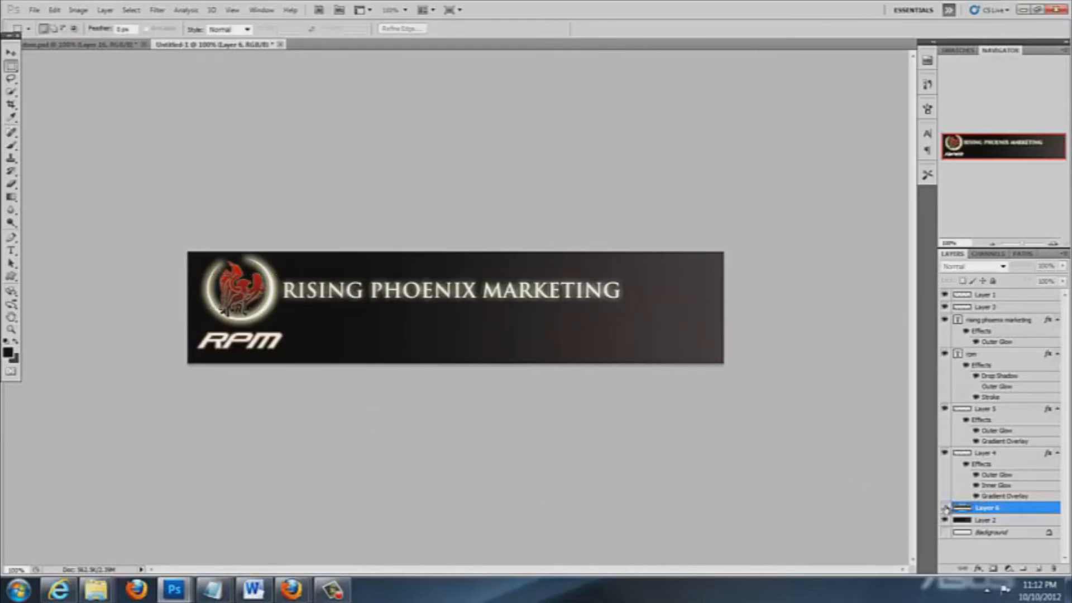
click(944, 508)
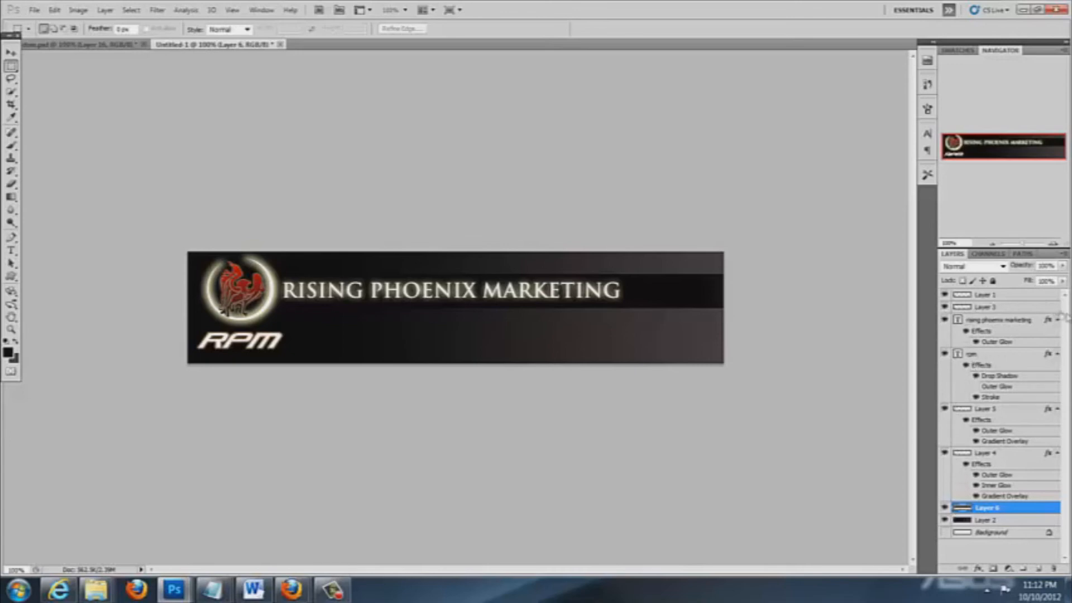
click(983, 453)
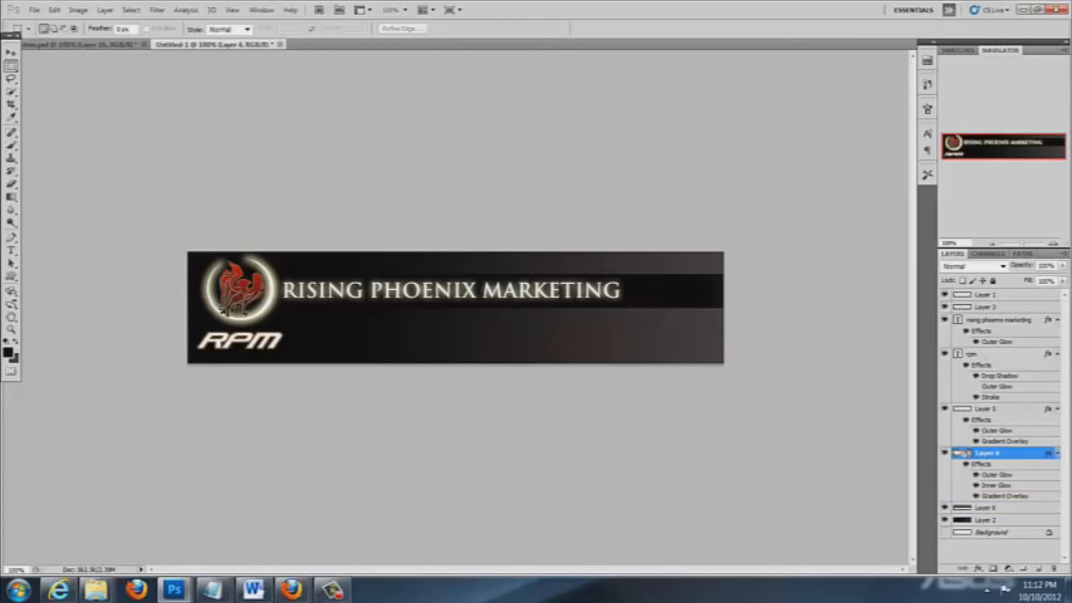
click(945, 453)
click(945, 453)
click(945, 409)
click(945, 409)
click(945, 409)
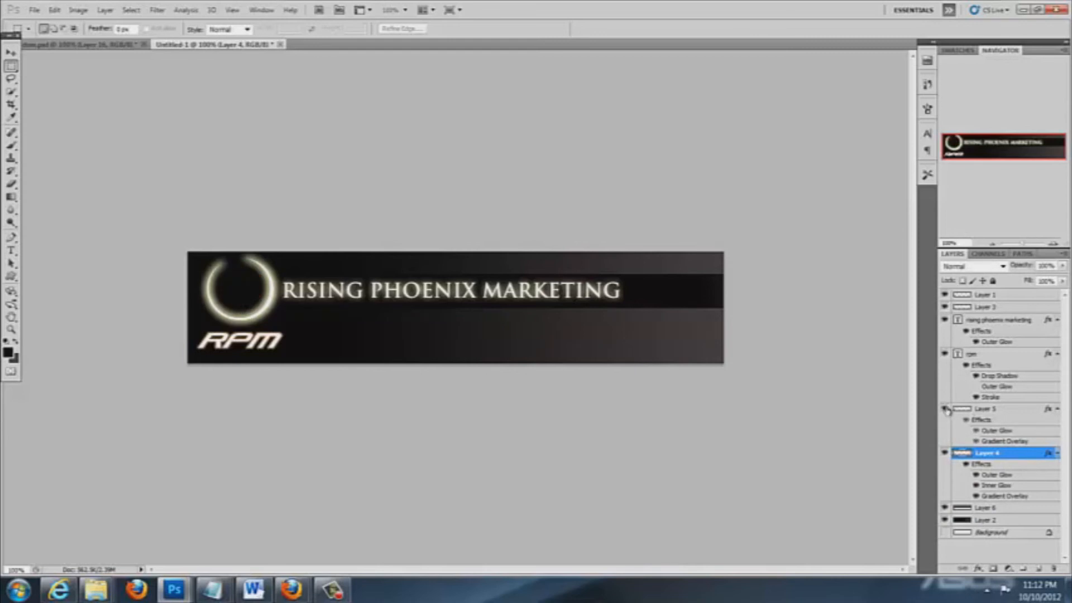
click(945, 408)
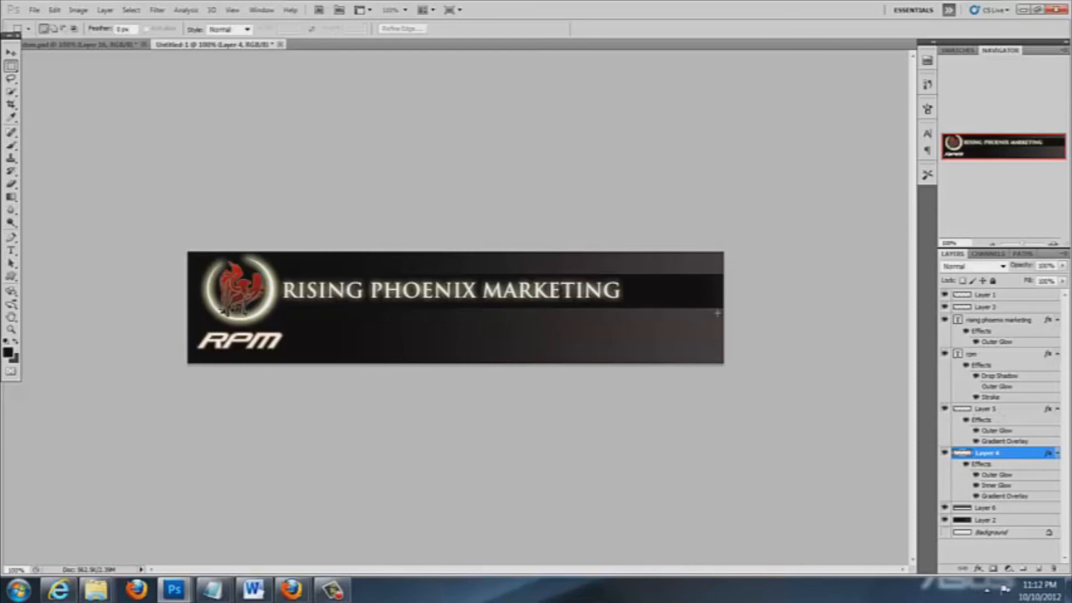
- Select Layer 4 and Layer 5 together and move the phoenix emblem with its ring slightly down, close above the RPM text
ctrl+click(993, 410)
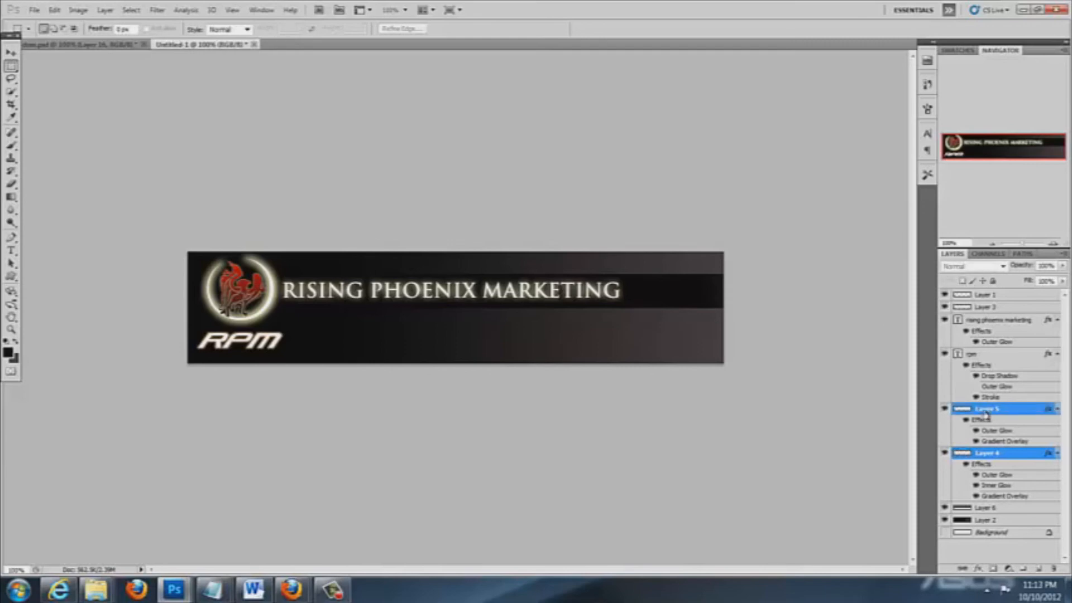
key(v)
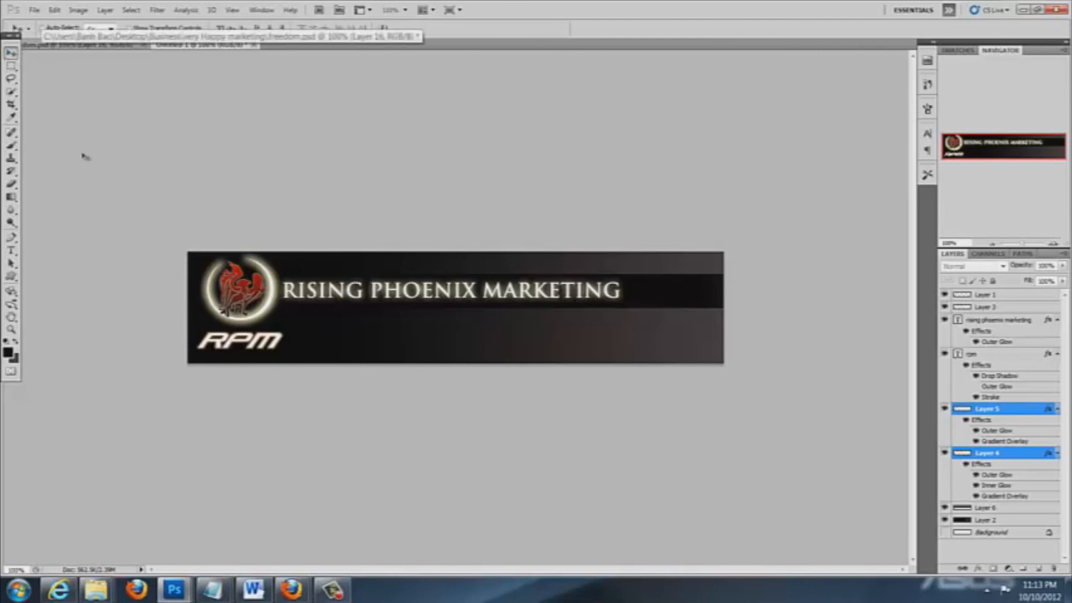
drag(246, 311, 247, 313)
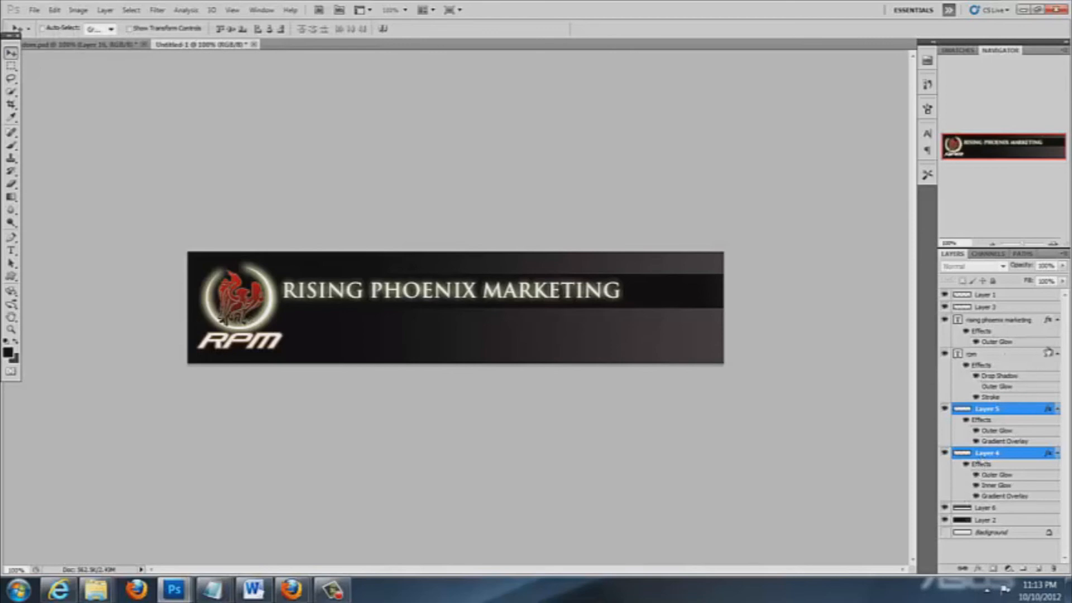
- Nudge the RPM text slightly down and left until it sits just beneath the phoenix emblem with a small margin below
click(968, 357)
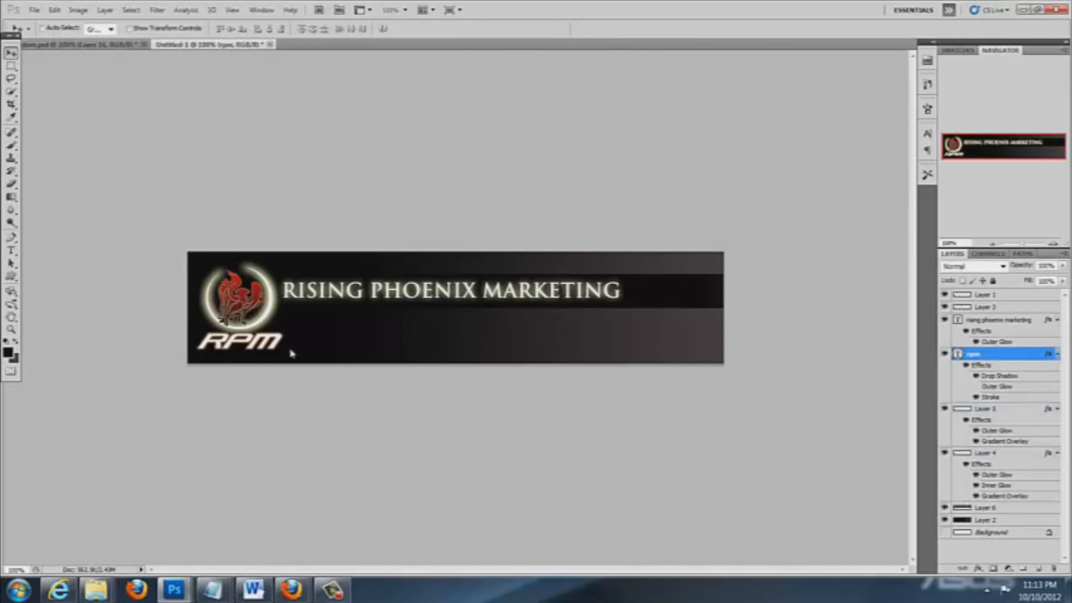
key(Down)
key(Down)
key(Down)
key(Down)
key(Down)
key(Down)
key(Left)
key(Left)
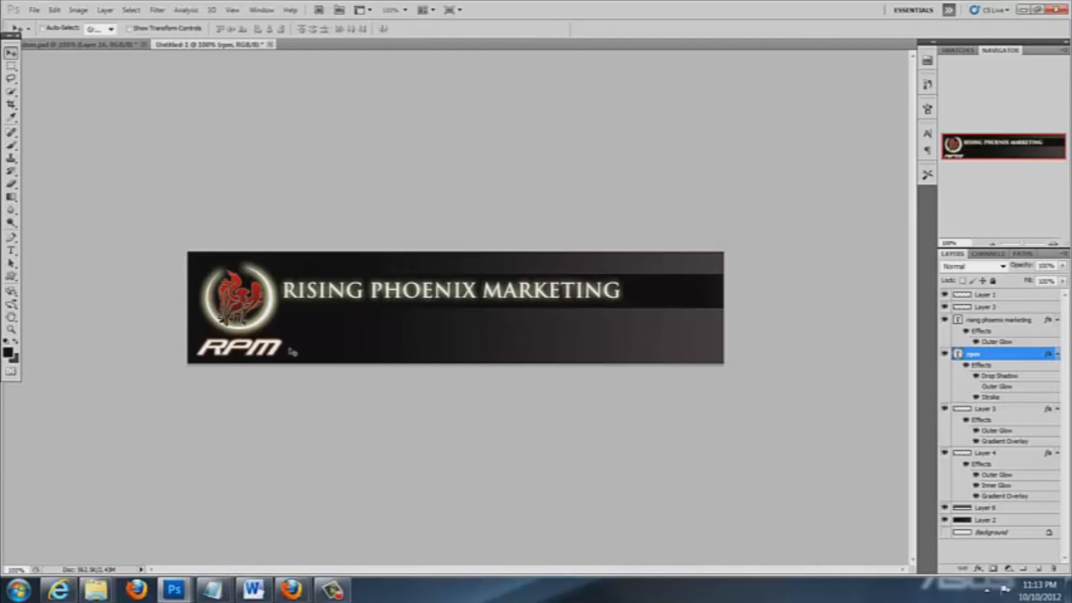
key(Left)
key(Left)
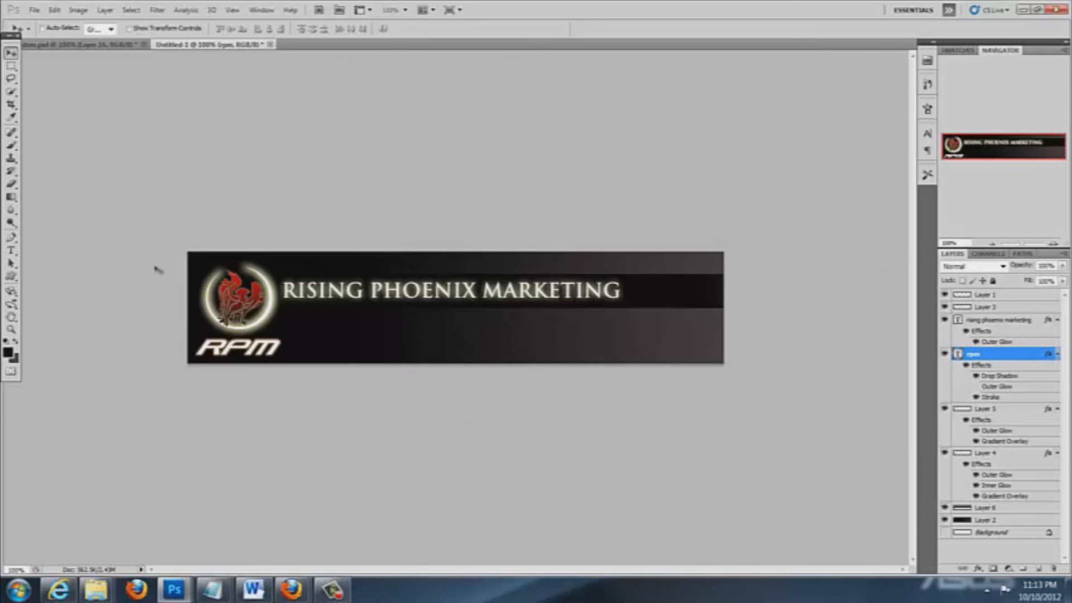
key(Up)
key(Up)
key(Up)
key(Up)
key(Up)
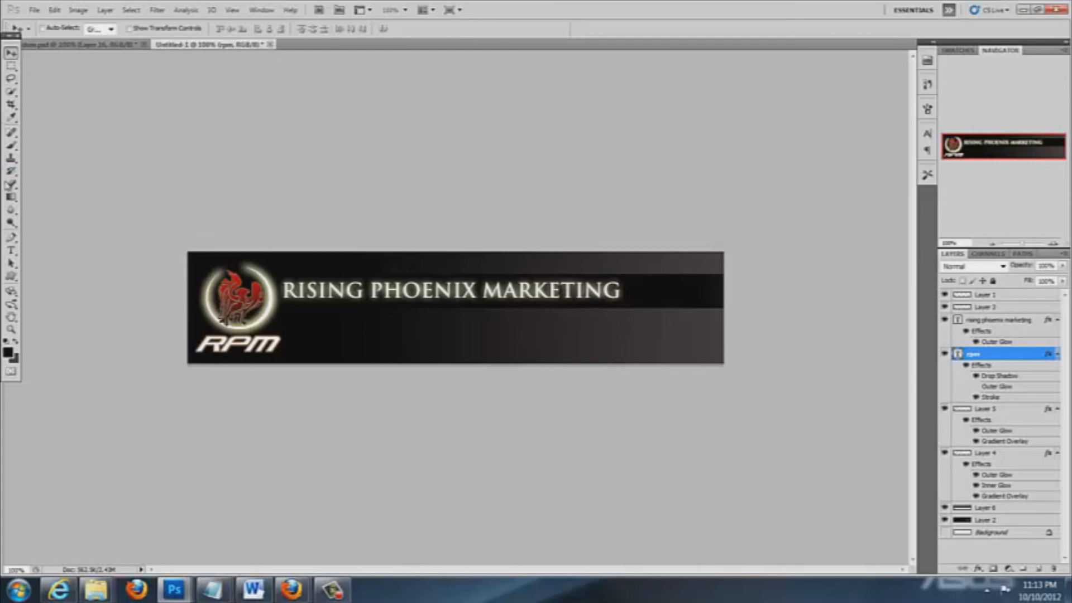
- Try cropping thin strips off the header's upper and lower edges at full width, and undo the crop
click(11, 106)
ctrl+click(974, 354)
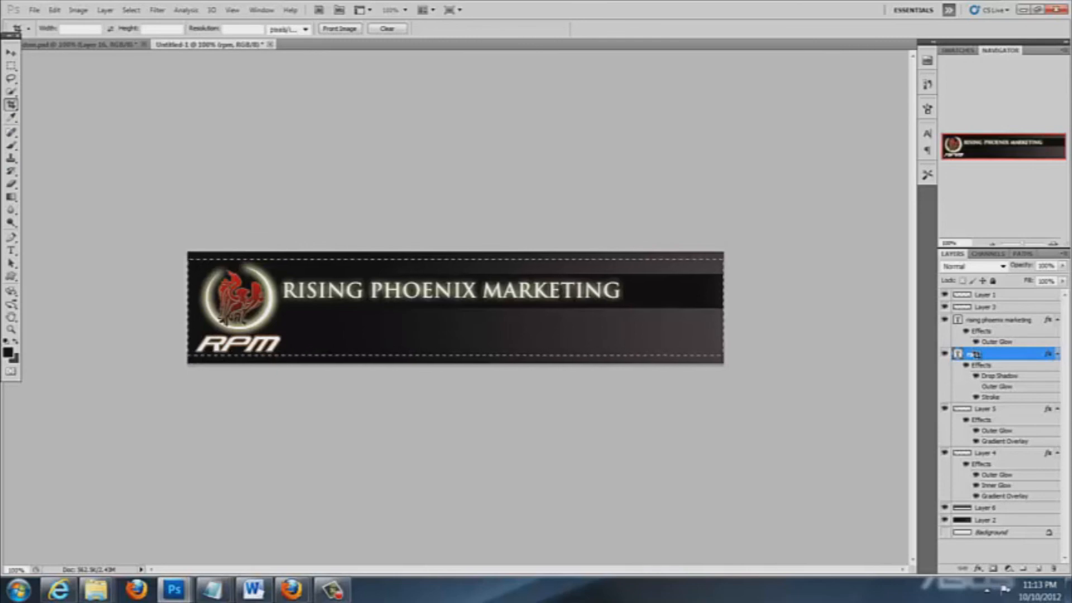
key(Return)
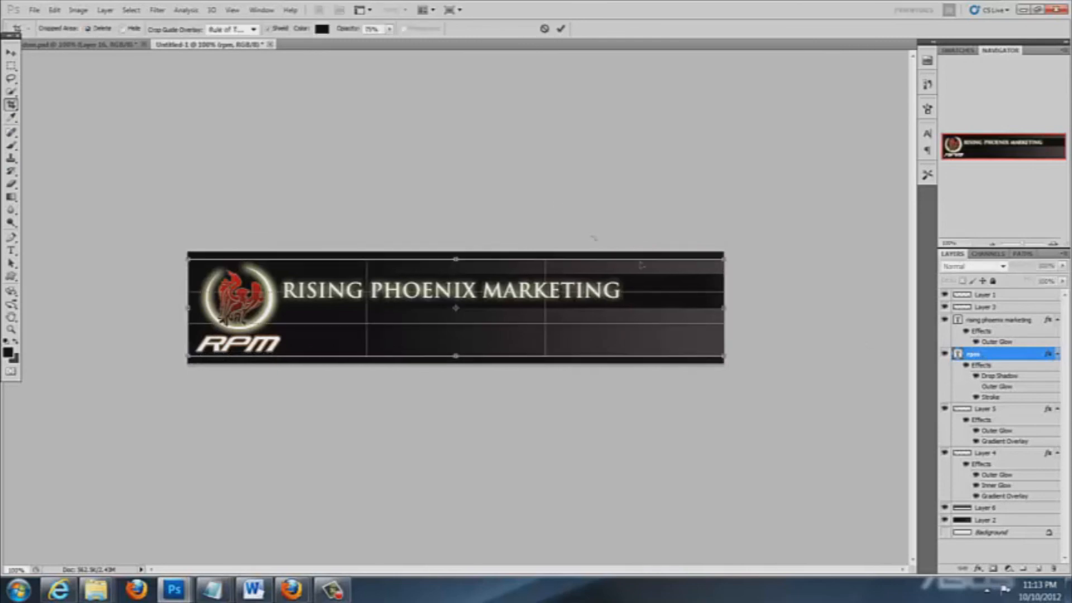
click(561, 29)
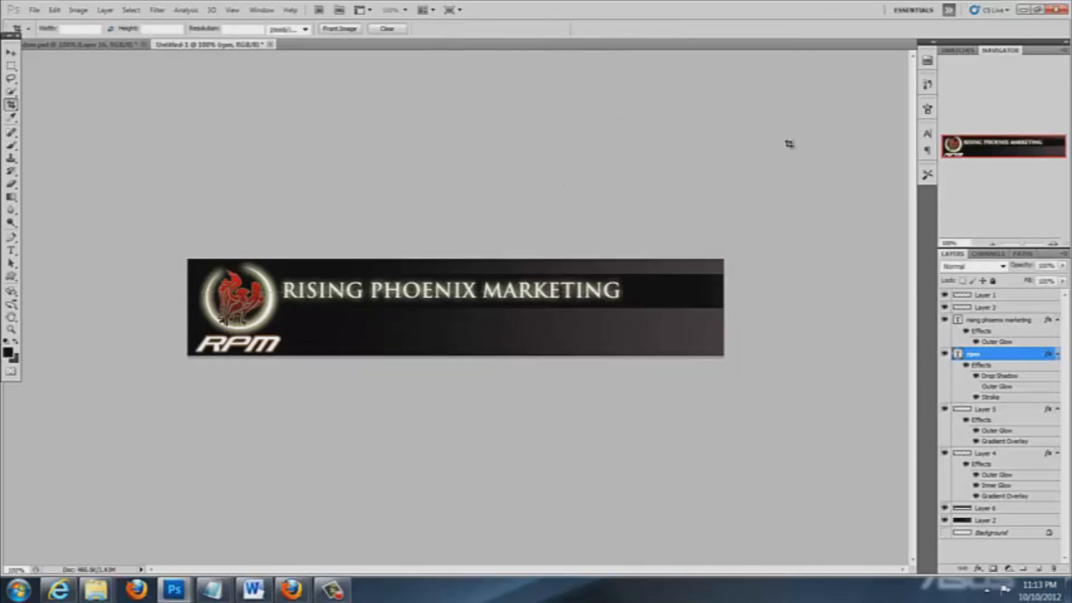
click(53, 11)
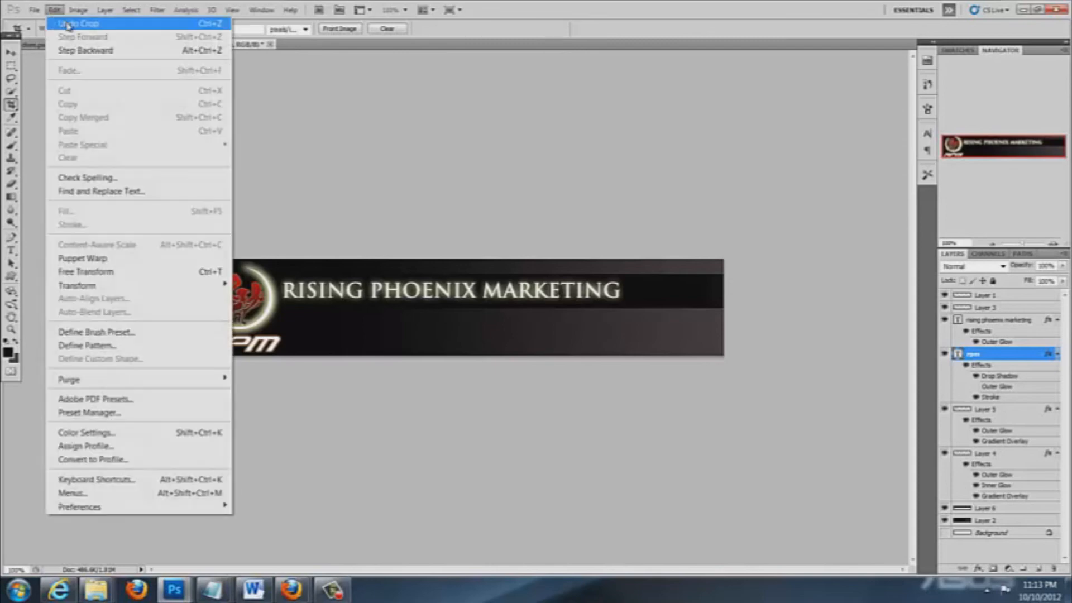
click(68, 19)
- Set a full-width crop frame that trims thin strips off the header's upper and lower edges
drag(167, 255, 796, 376)
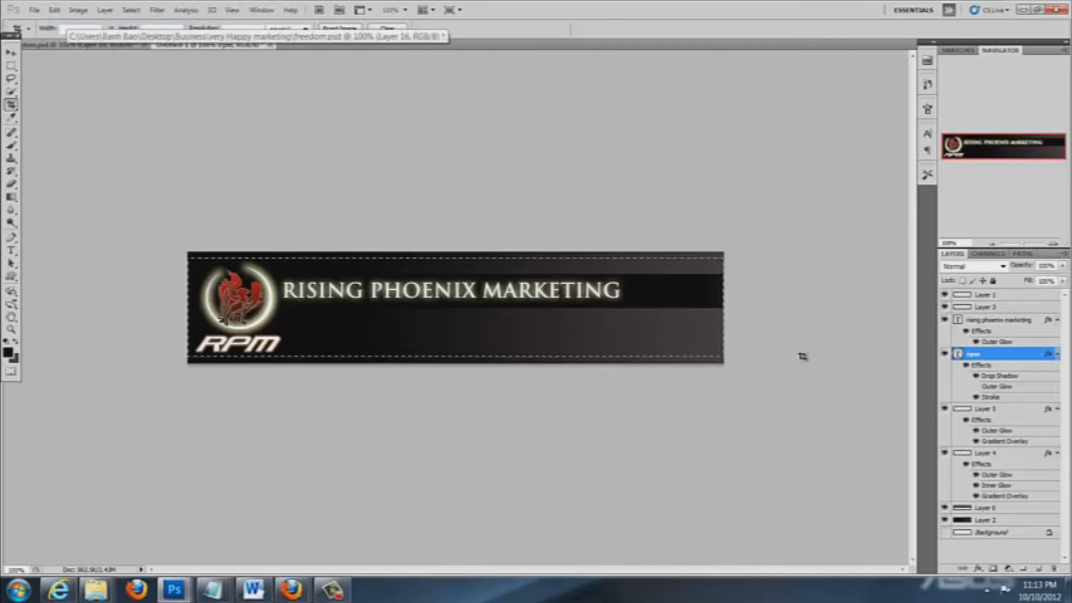
drag(802, 360, 779, 353)
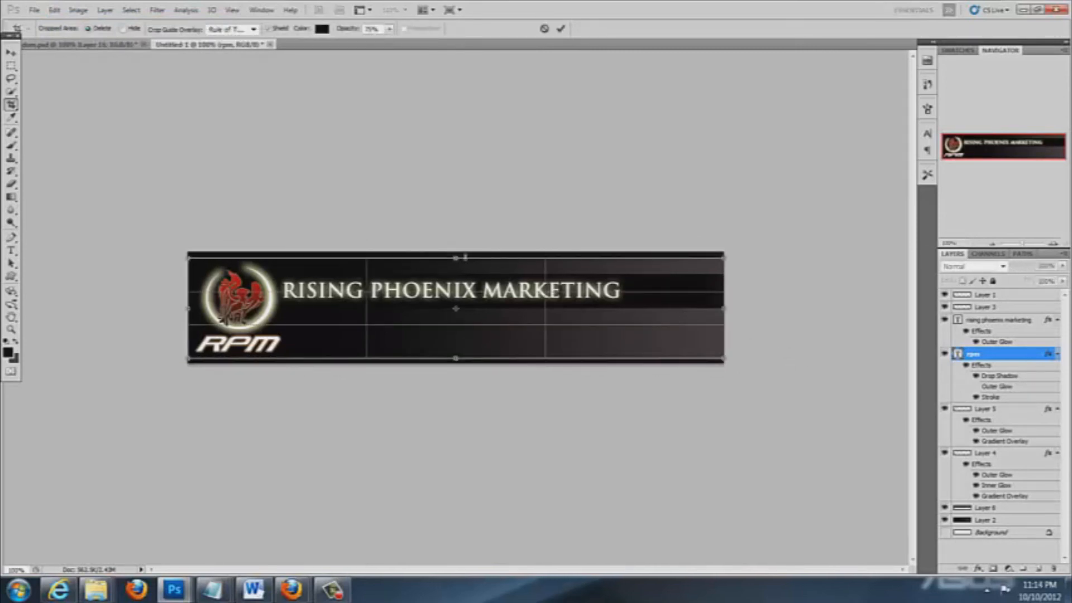